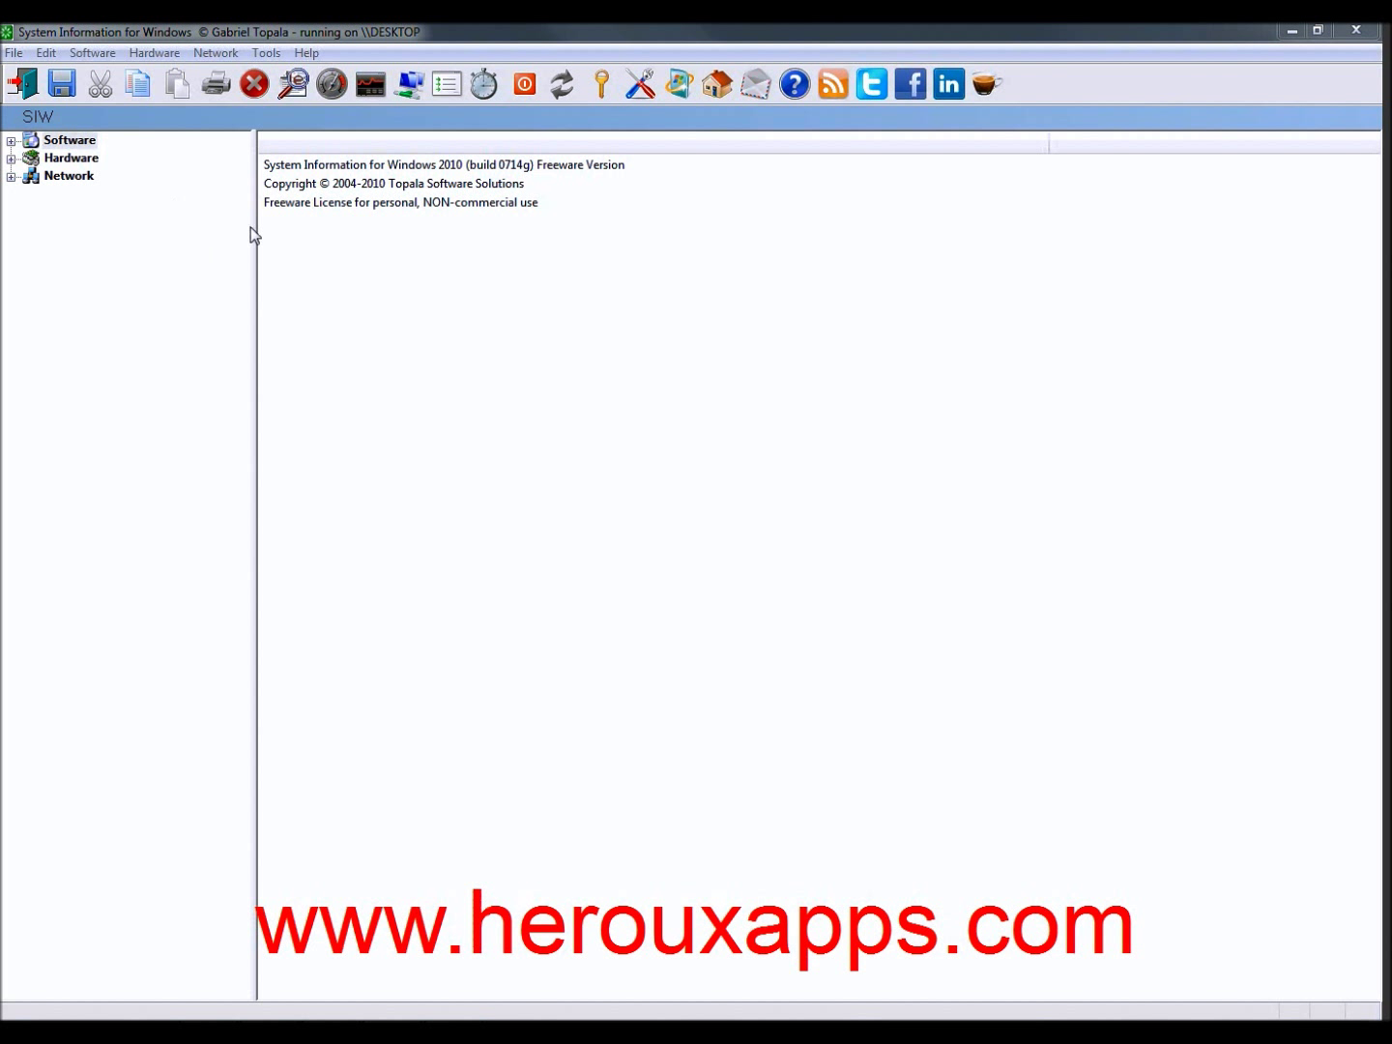
- Expand Software in the left tree to show Operating System, Installed Programs, Running Processes and Drivers
{"action": "left_click", "coordinate": [12, 143]}
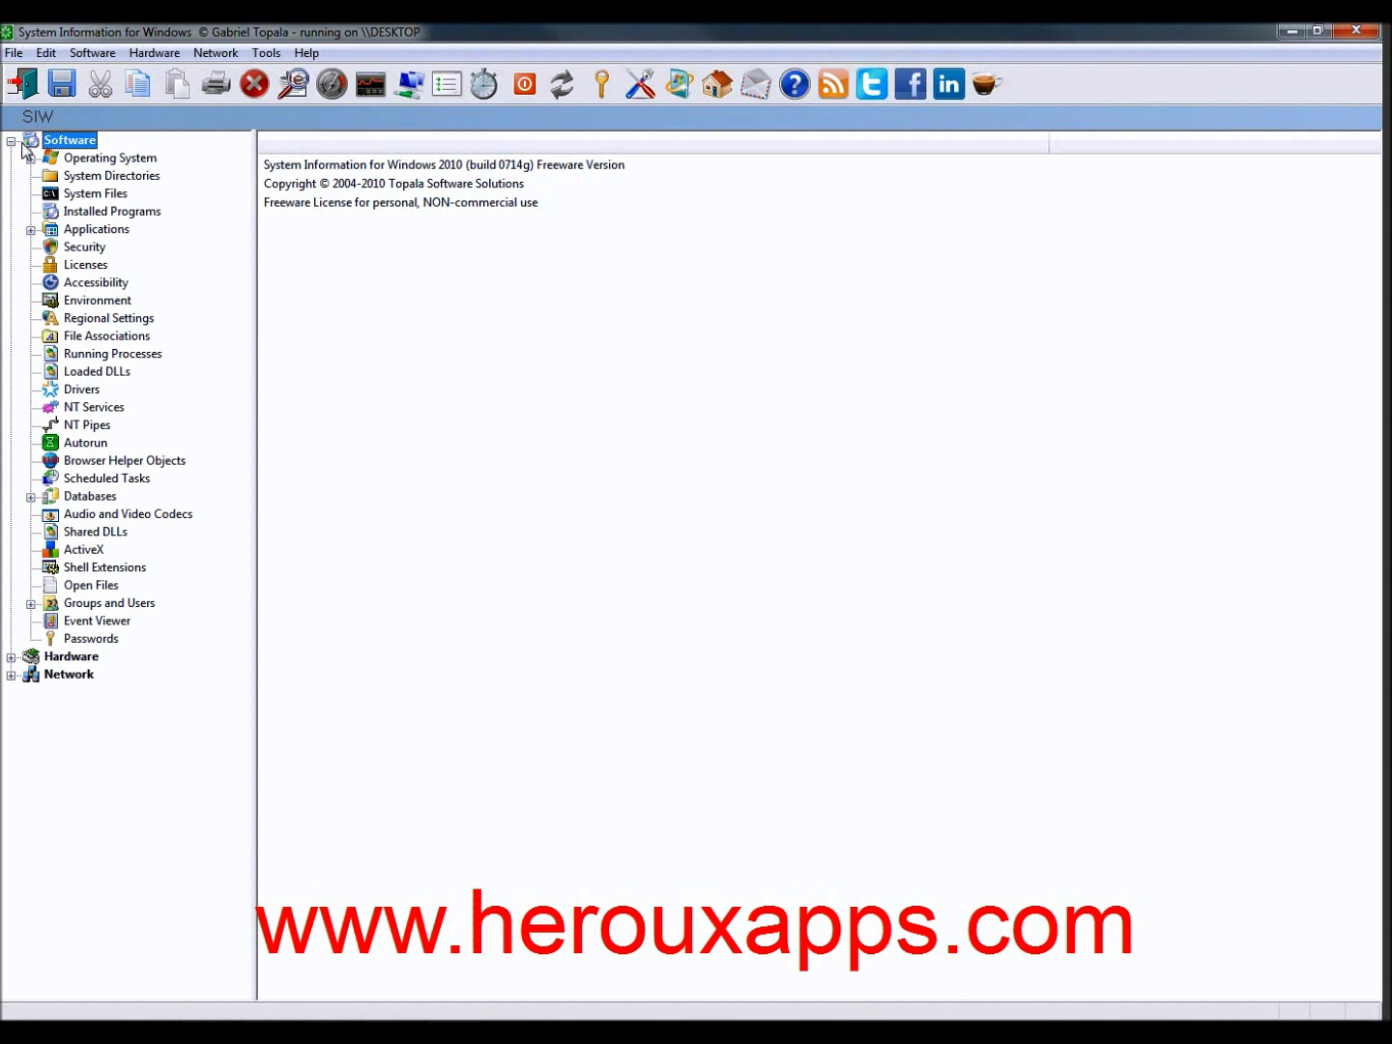
- Expand the Hardware and Network categories, scroll the tree to the top and open Operating System
{"action": "left_click", "coordinate": [90, 145]}
{"action": "left_click", "coordinate": [12, 658]}
{"action": "left_click", "coordinate": [11, 978]}
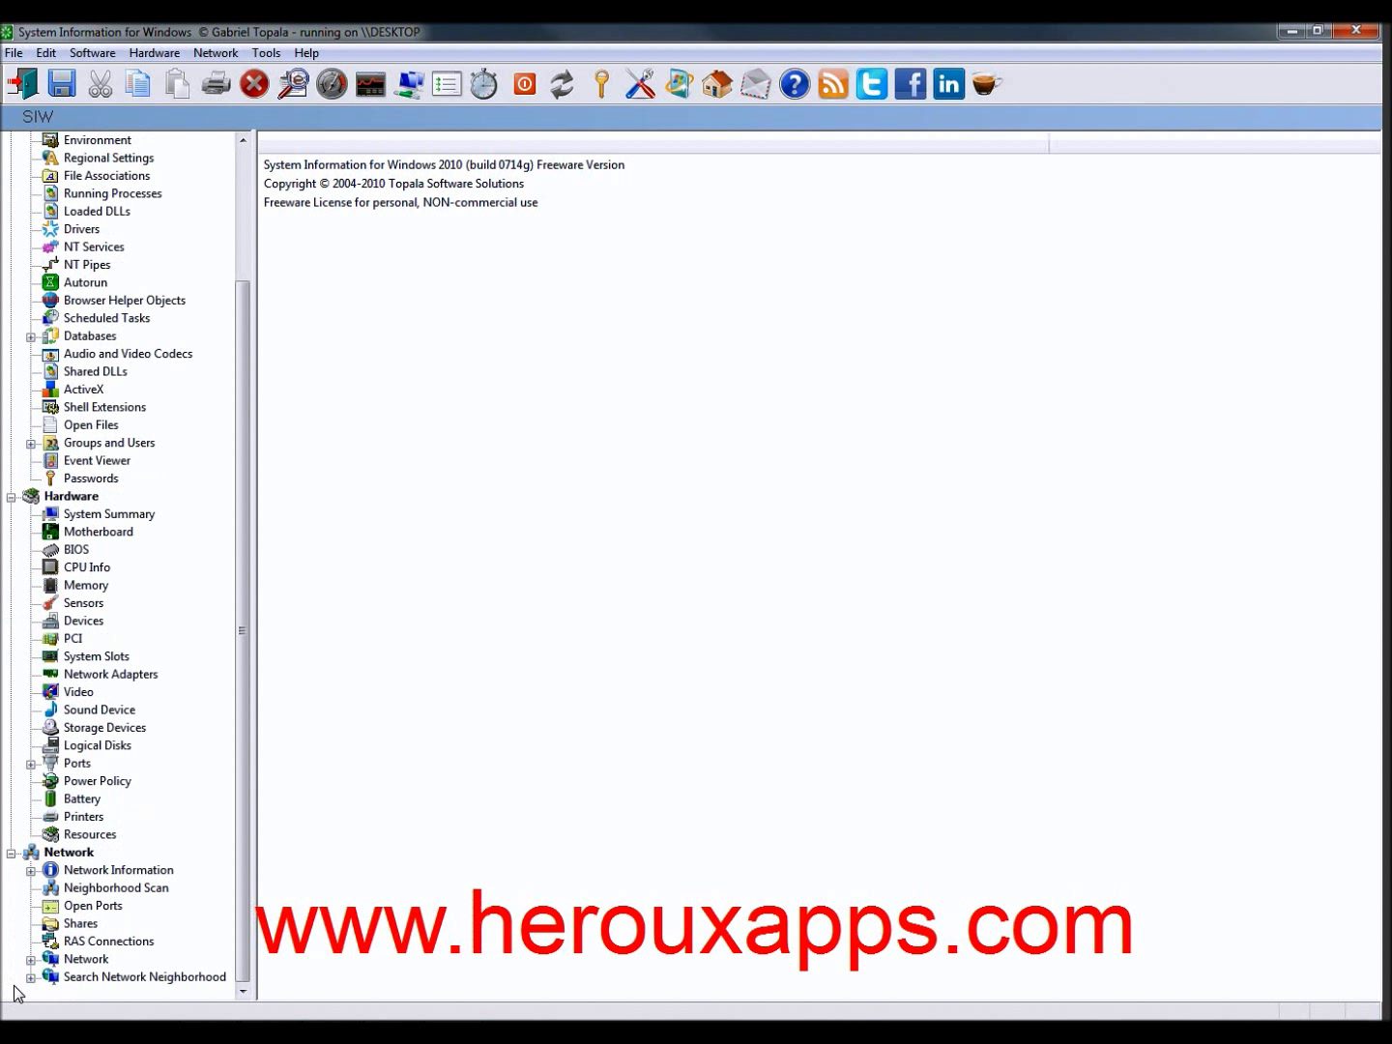
{"action": "scroll", "coordinate": [248, 806], "scroll_direction": "up", "scroll_amount": 3}
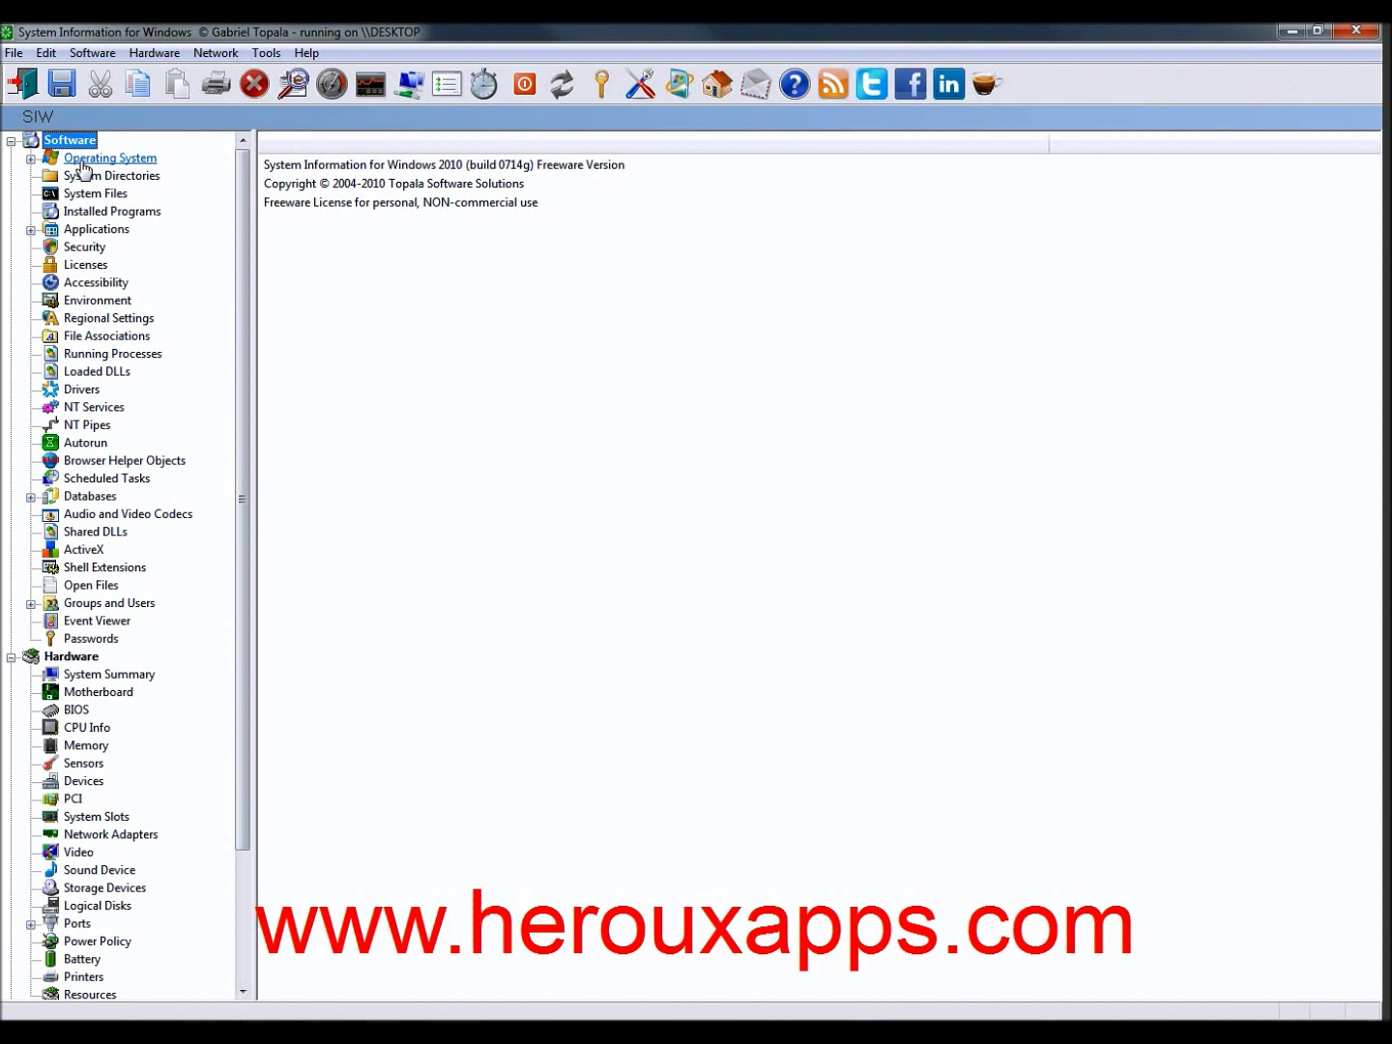
{"action": "left_click", "coordinate": [88, 161]}
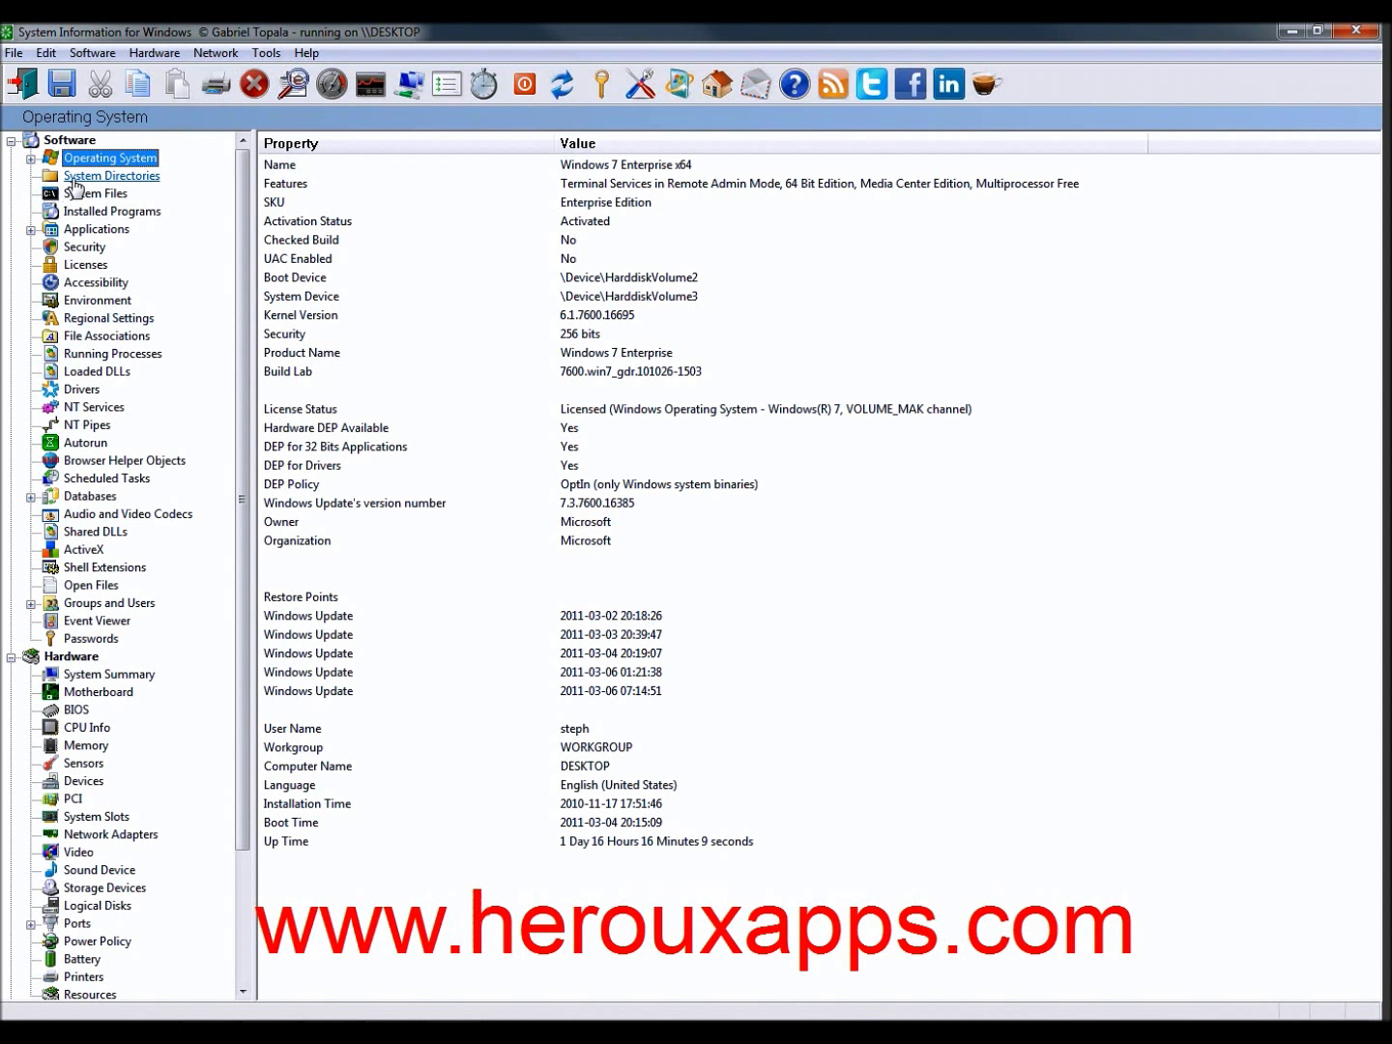
- Open the Installed Programs page listing the 177 installed programs
{"action": "left_click", "coordinate": [112, 213]}
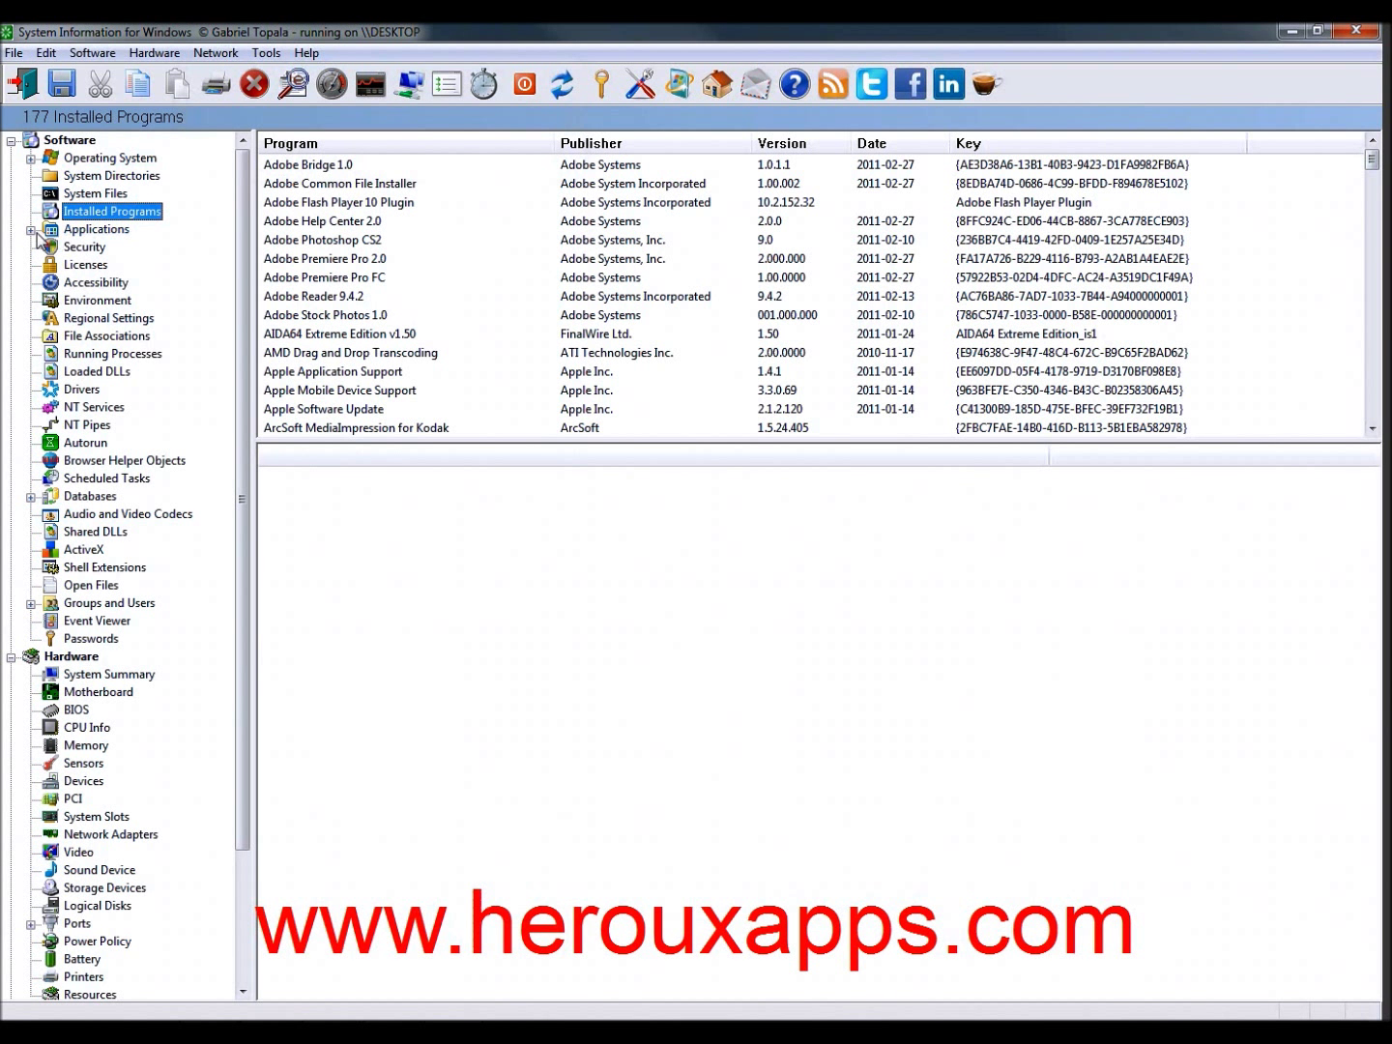
- Expand Applications and view the file details of AIDA64 Extreme Edition and Audacity 1.2.6
{"action": "double_click", "coordinate": [91, 229]}
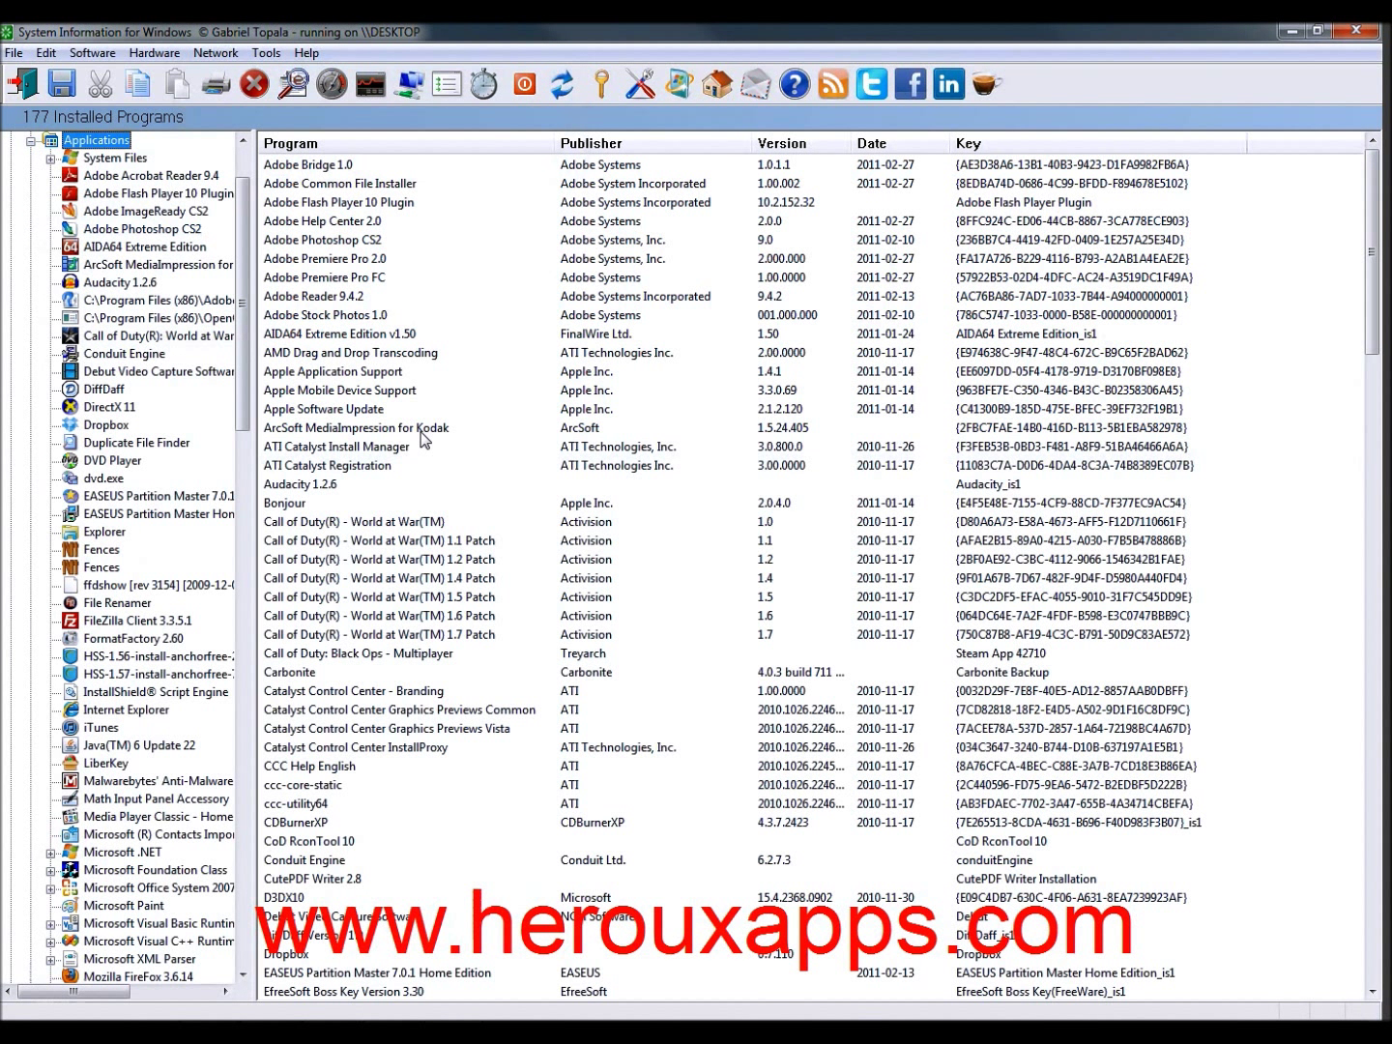
{"action": "left_click", "coordinate": [370, 540]}
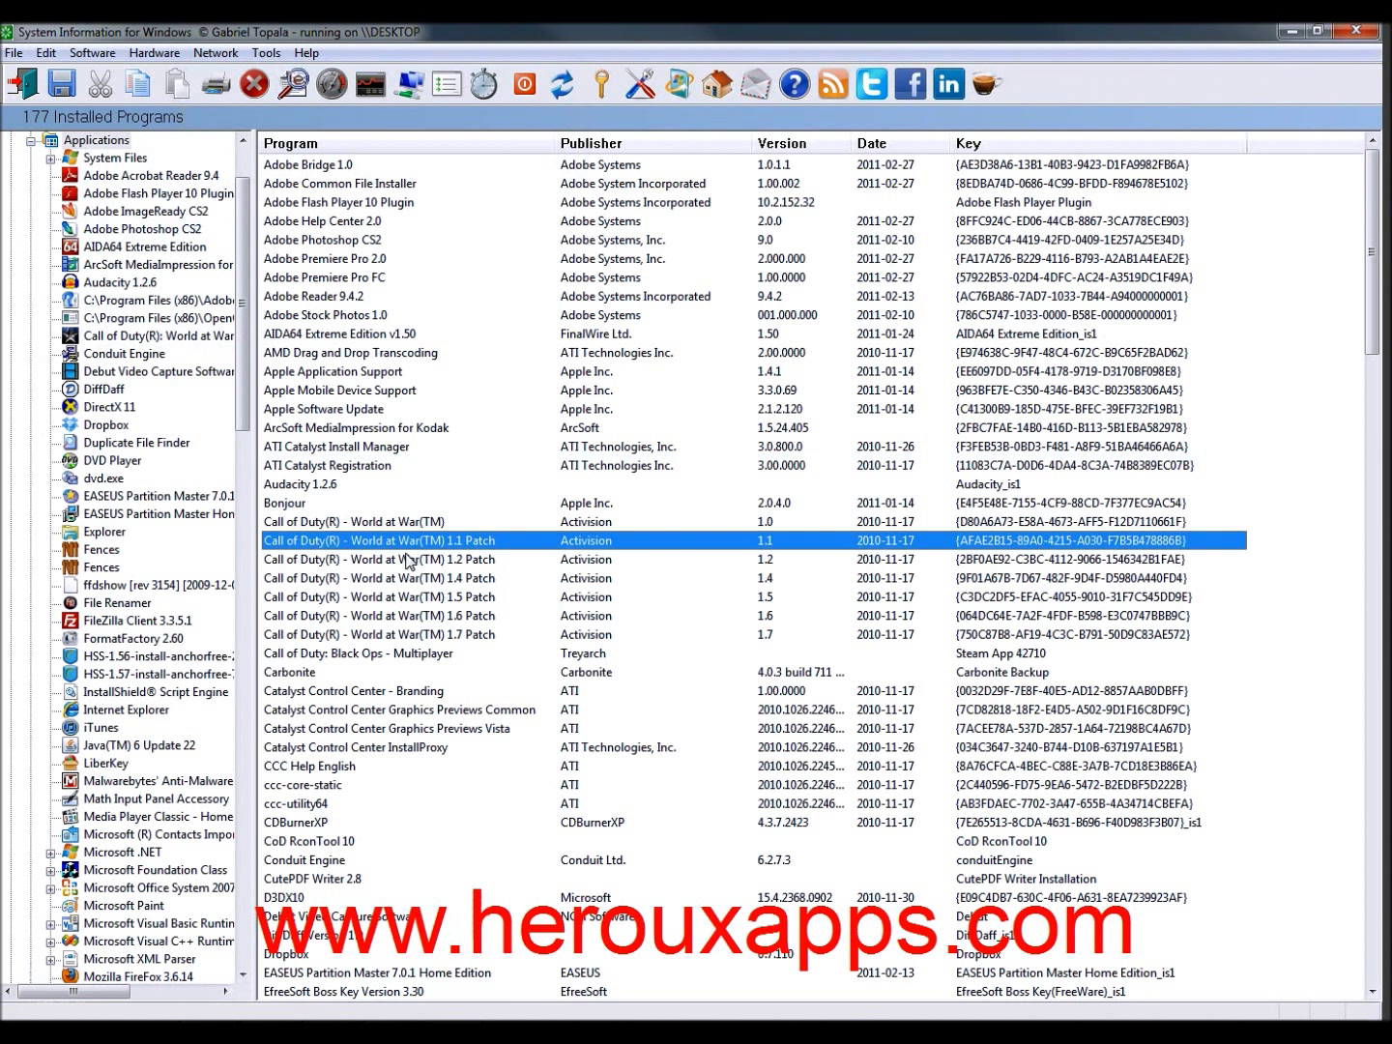
{"action": "left_click", "coordinate": [112, 248]}
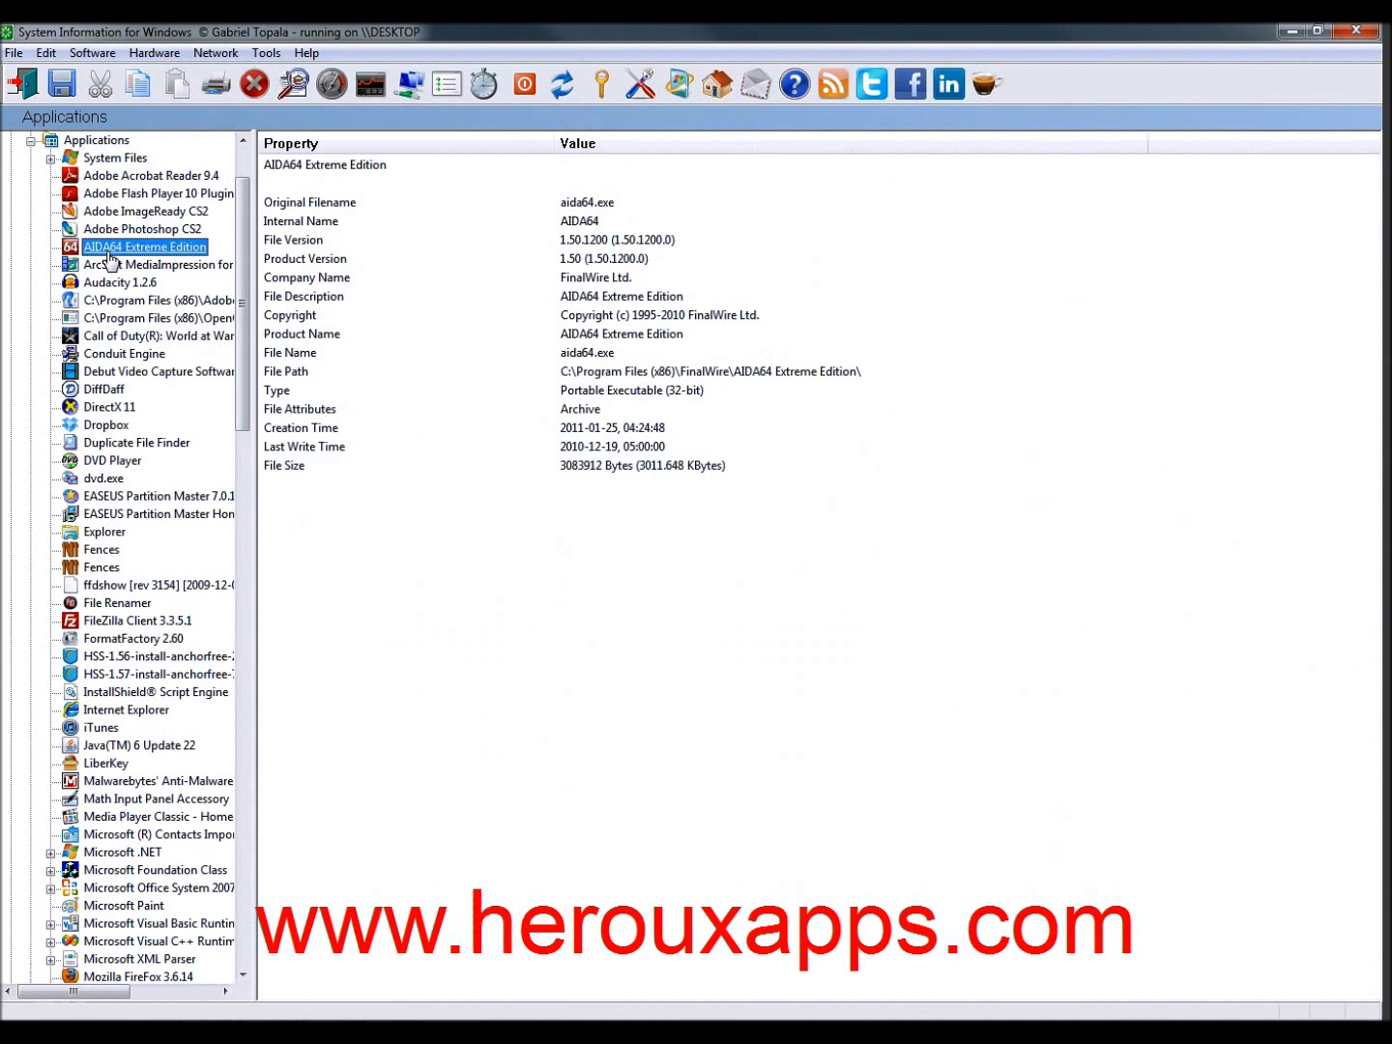
{"action": "left_click", "coordinate": [110, 283]}
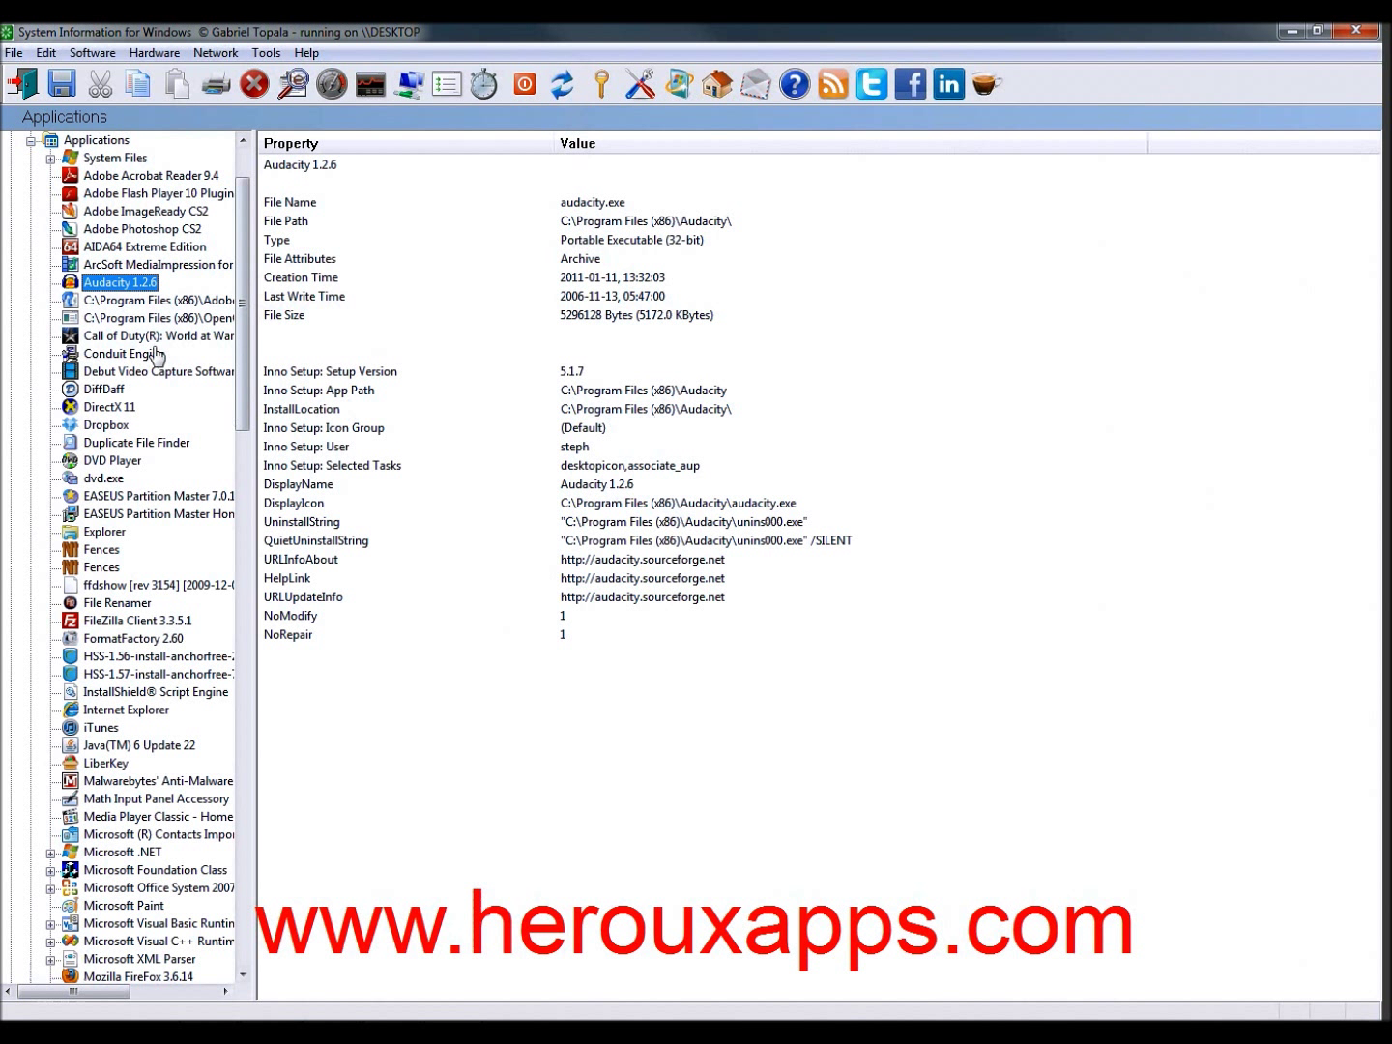
{"action": "left_click", "coordinate": [57, 142]}
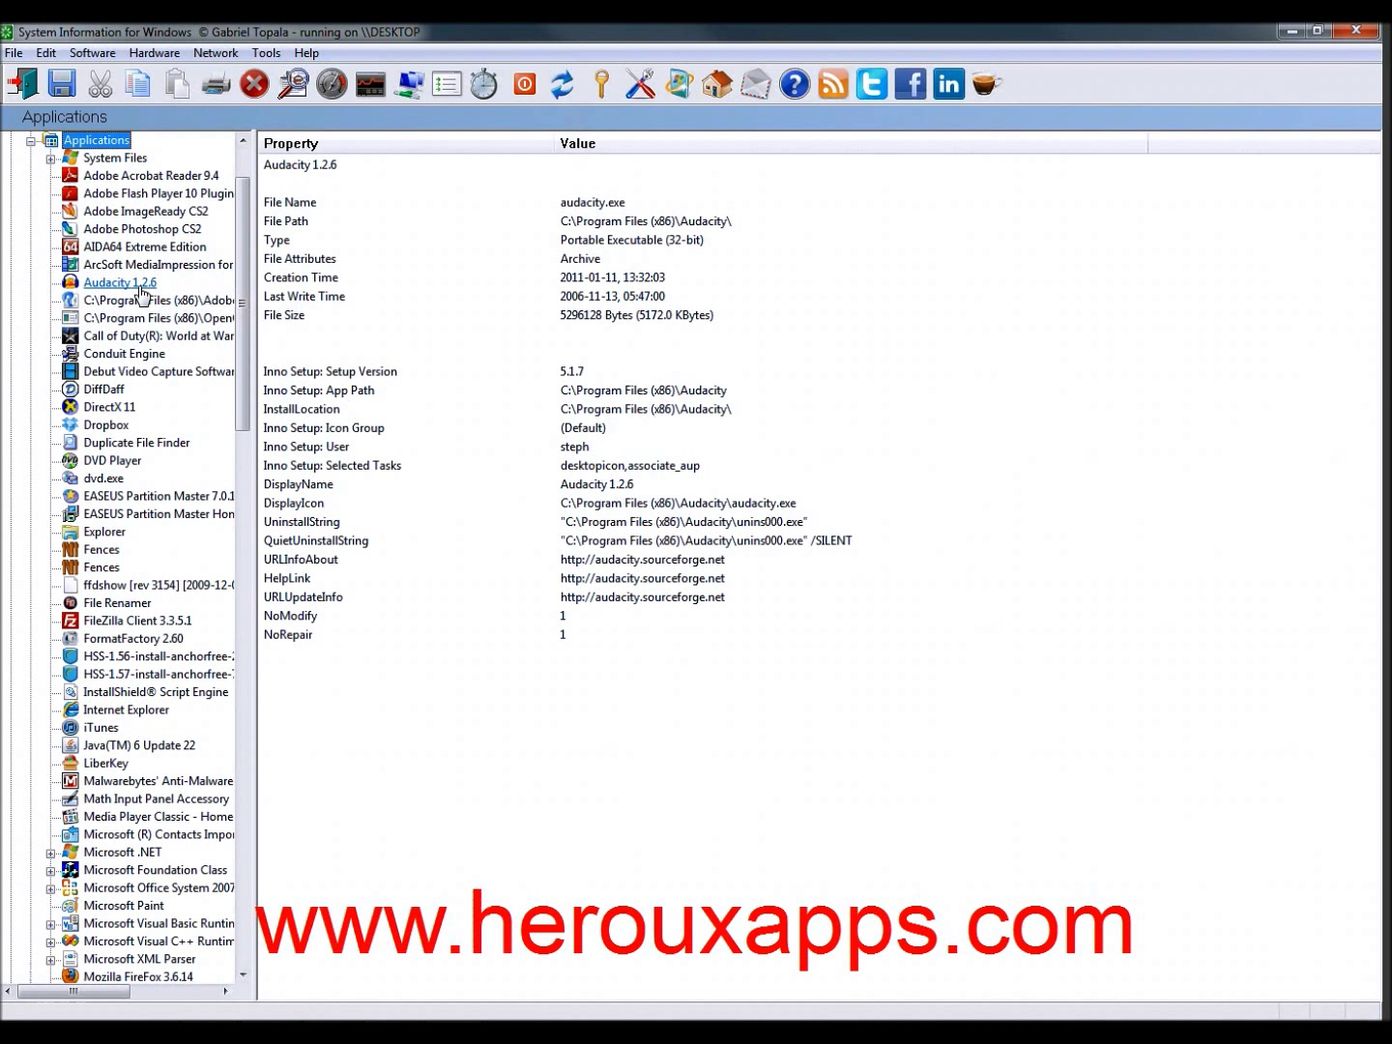
- Collapse Applications, check the Security overview, then view the Licenses page's 6 product keys
{"action": "left_click", "coordinate": [31, 142]}
{"action": "left_click", "coordinate": [82, 158]}
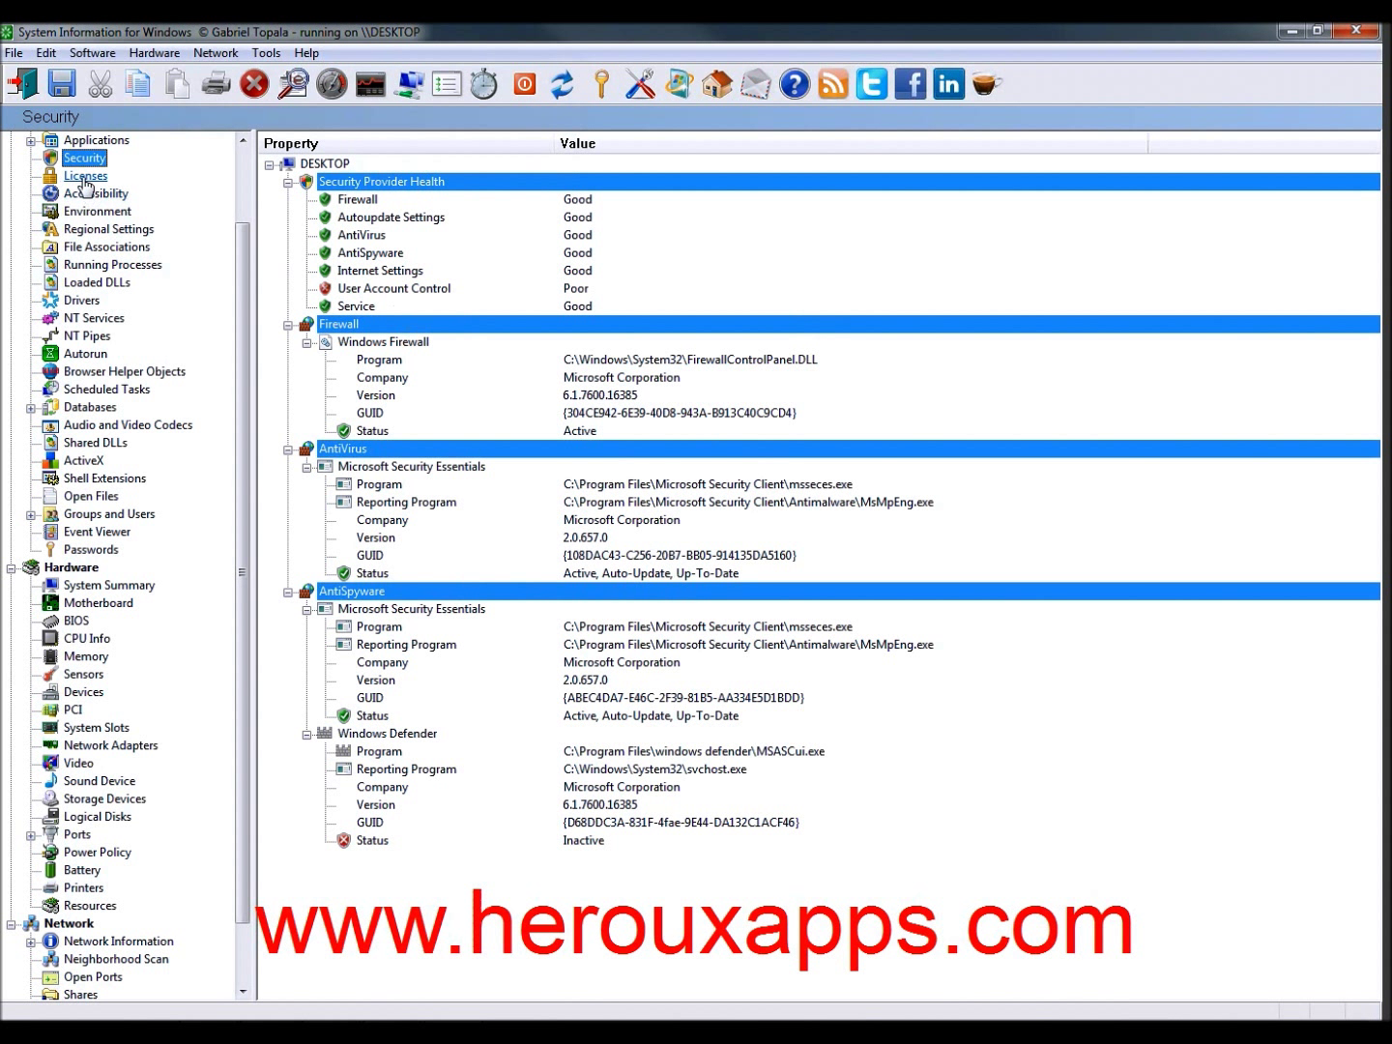
{"action": "left_click", "coordinate": [84, 176]}
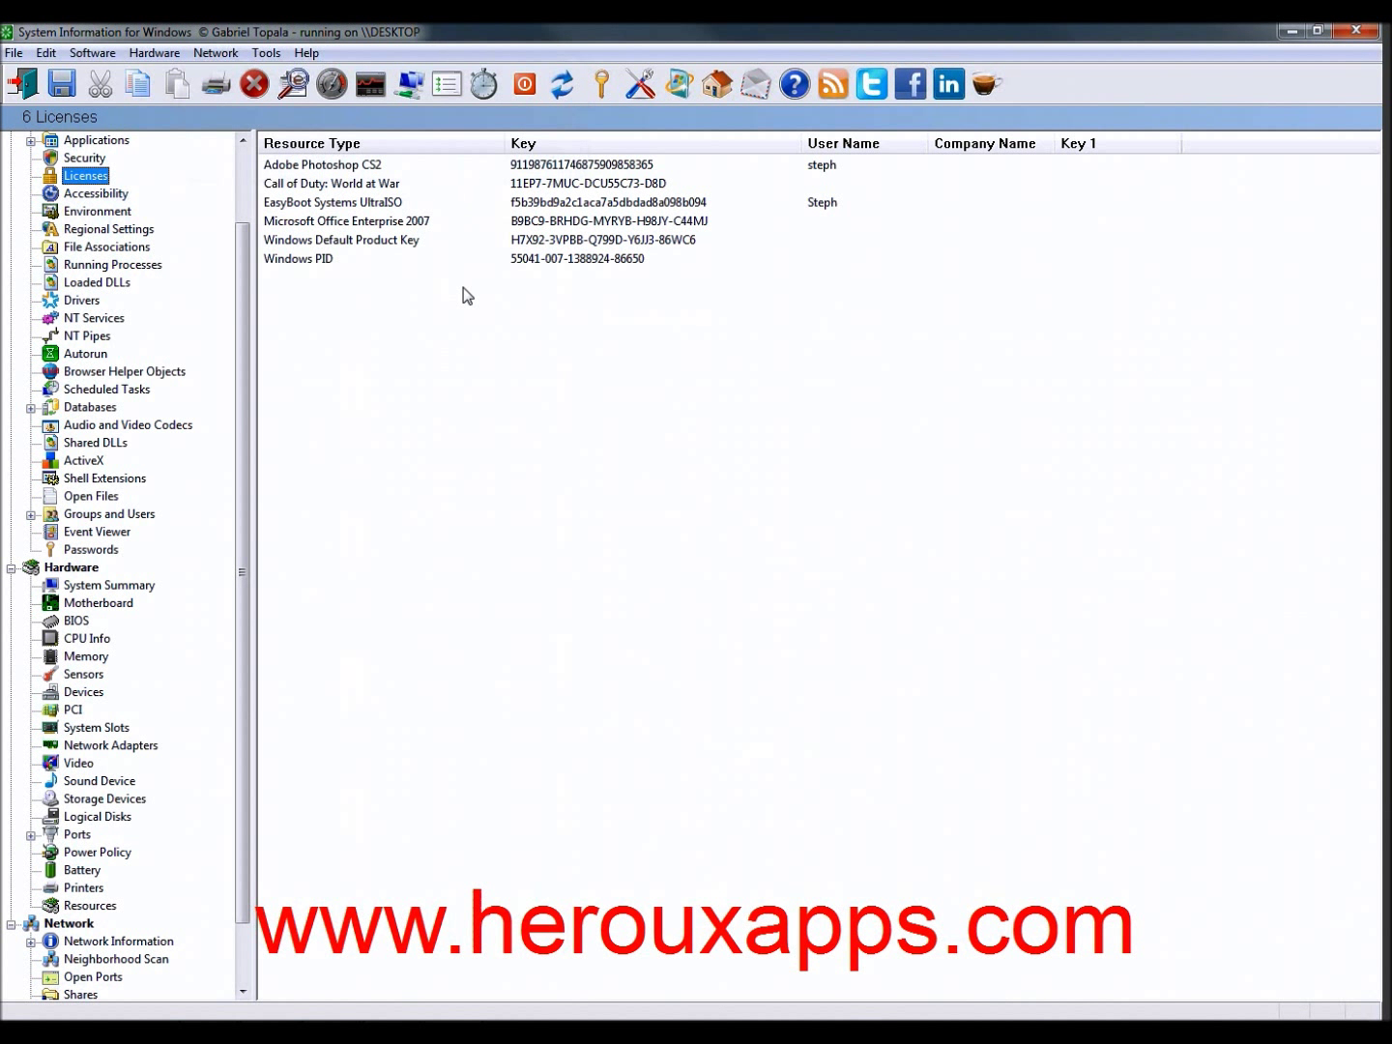
- Show the 754 file associations and inspect .jpeg's open and print commands
{"action": "left_click", "coordinate": [78, 233]}
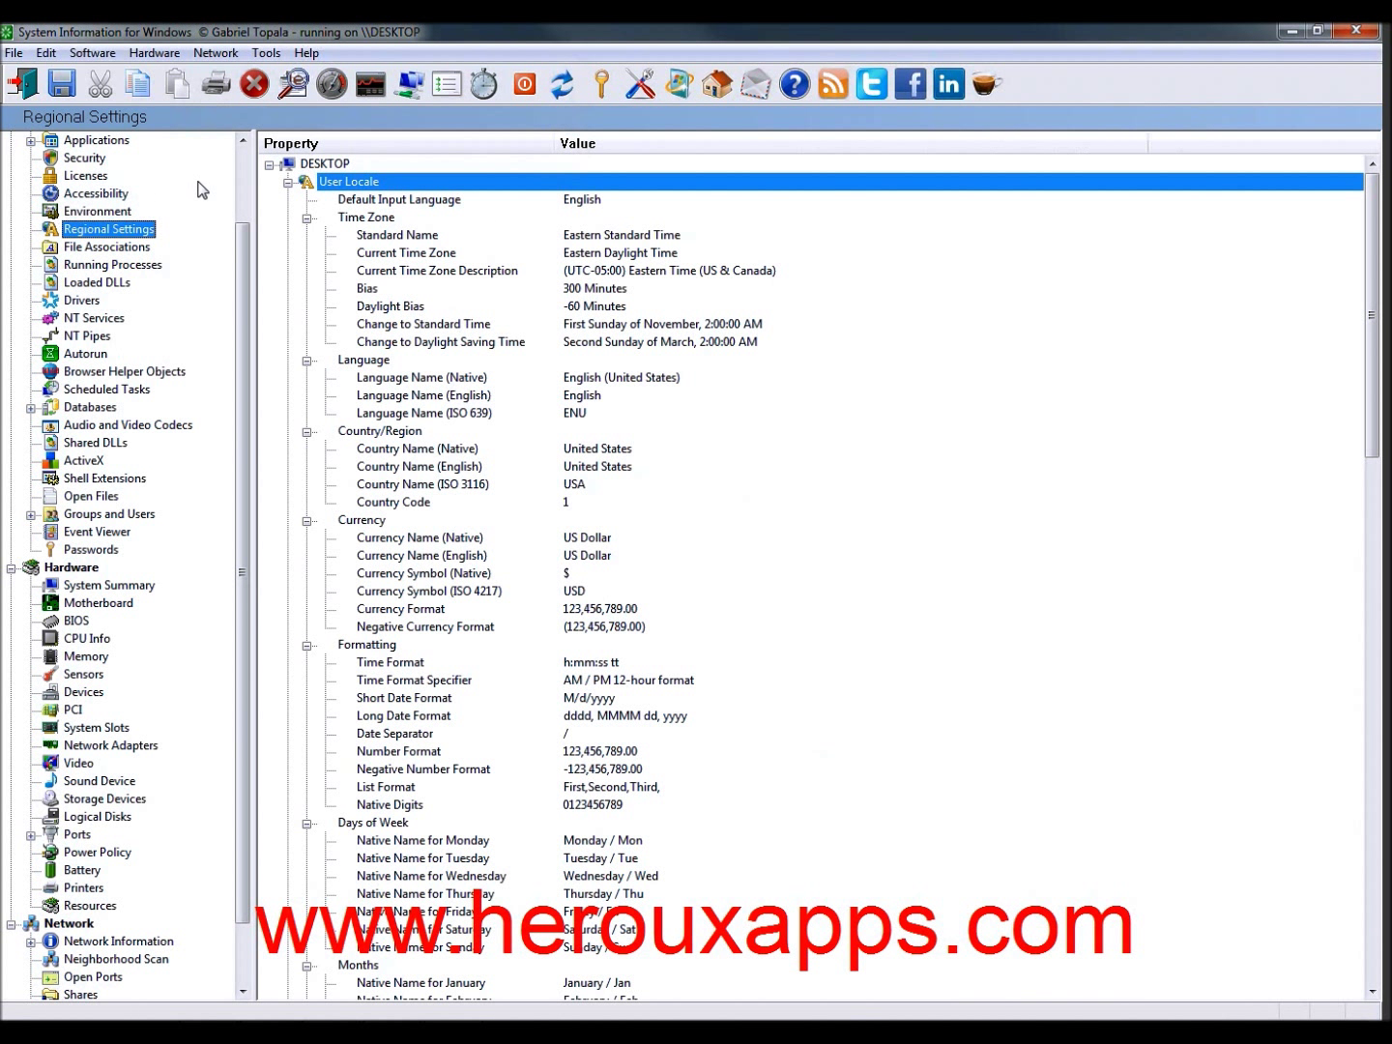
{"action": "left_click", "coordinate": [125, 248]}
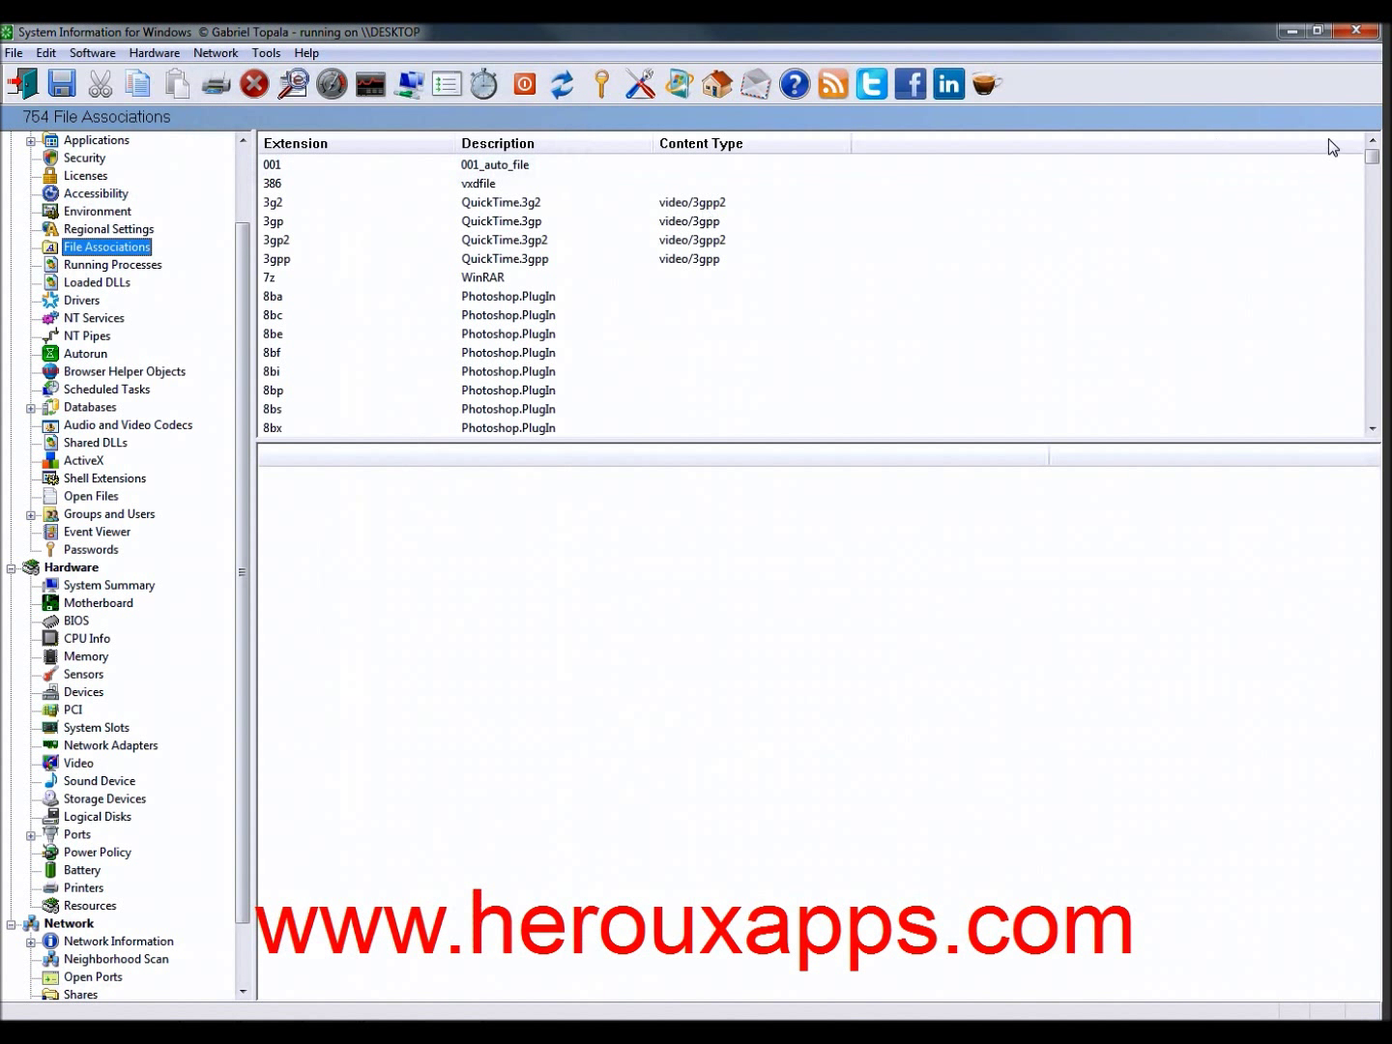
{"action": "left_click_drag", "start_coordinate": [1371, 157], "coordinate": [1375, 252]}
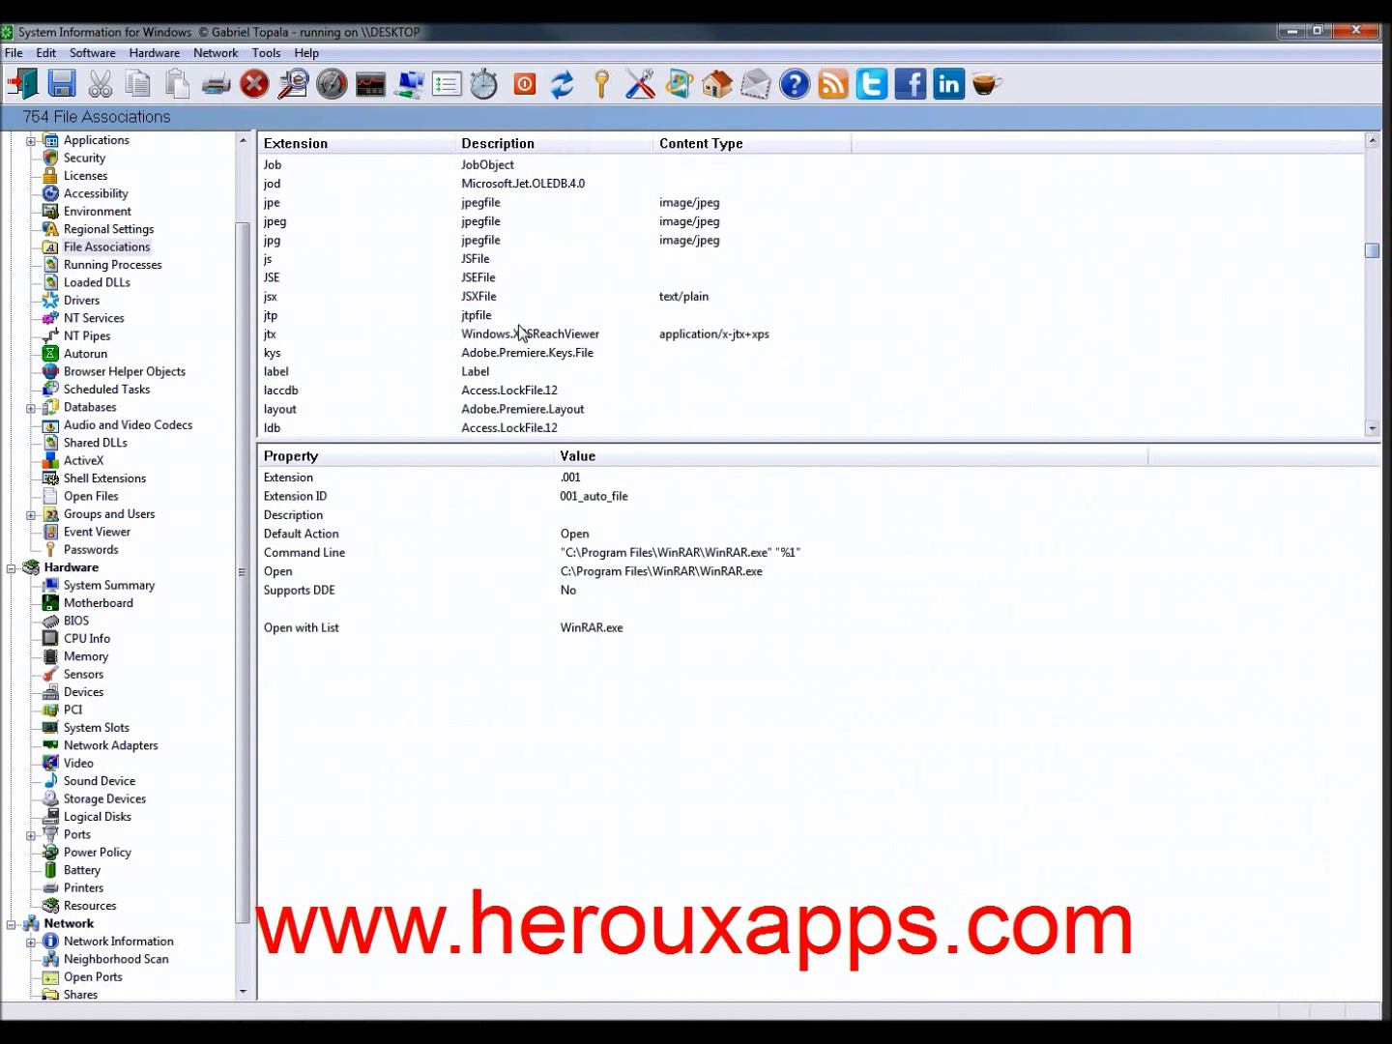
{"action": "left_click", "coordinate": [276, 222]}
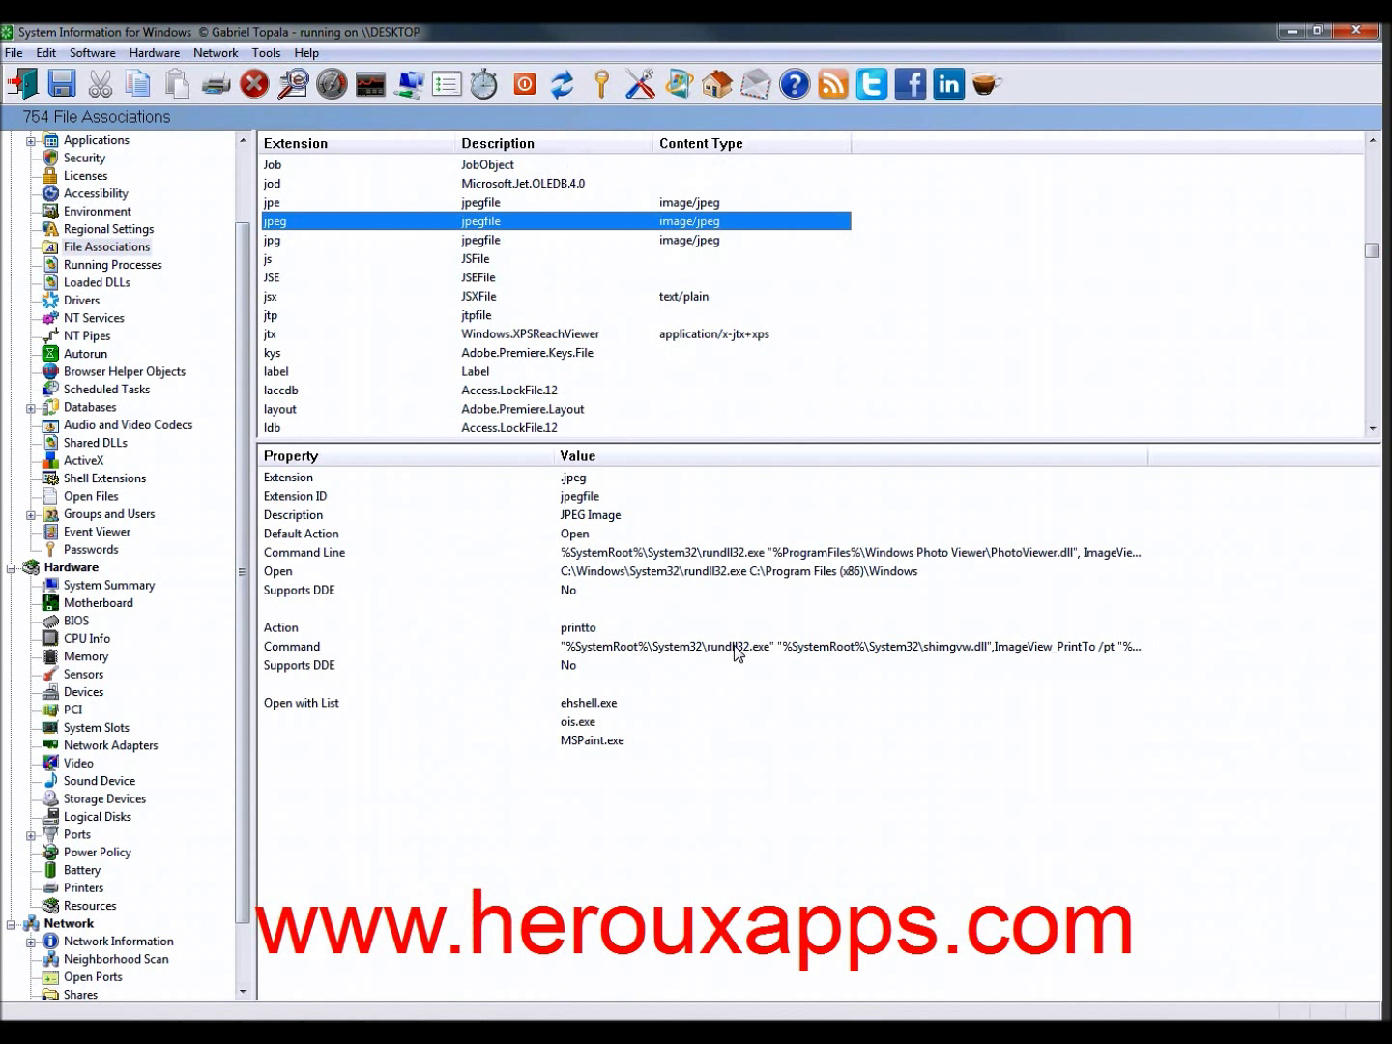
{"action": "left_click", "coordinate": [1051, 650]}
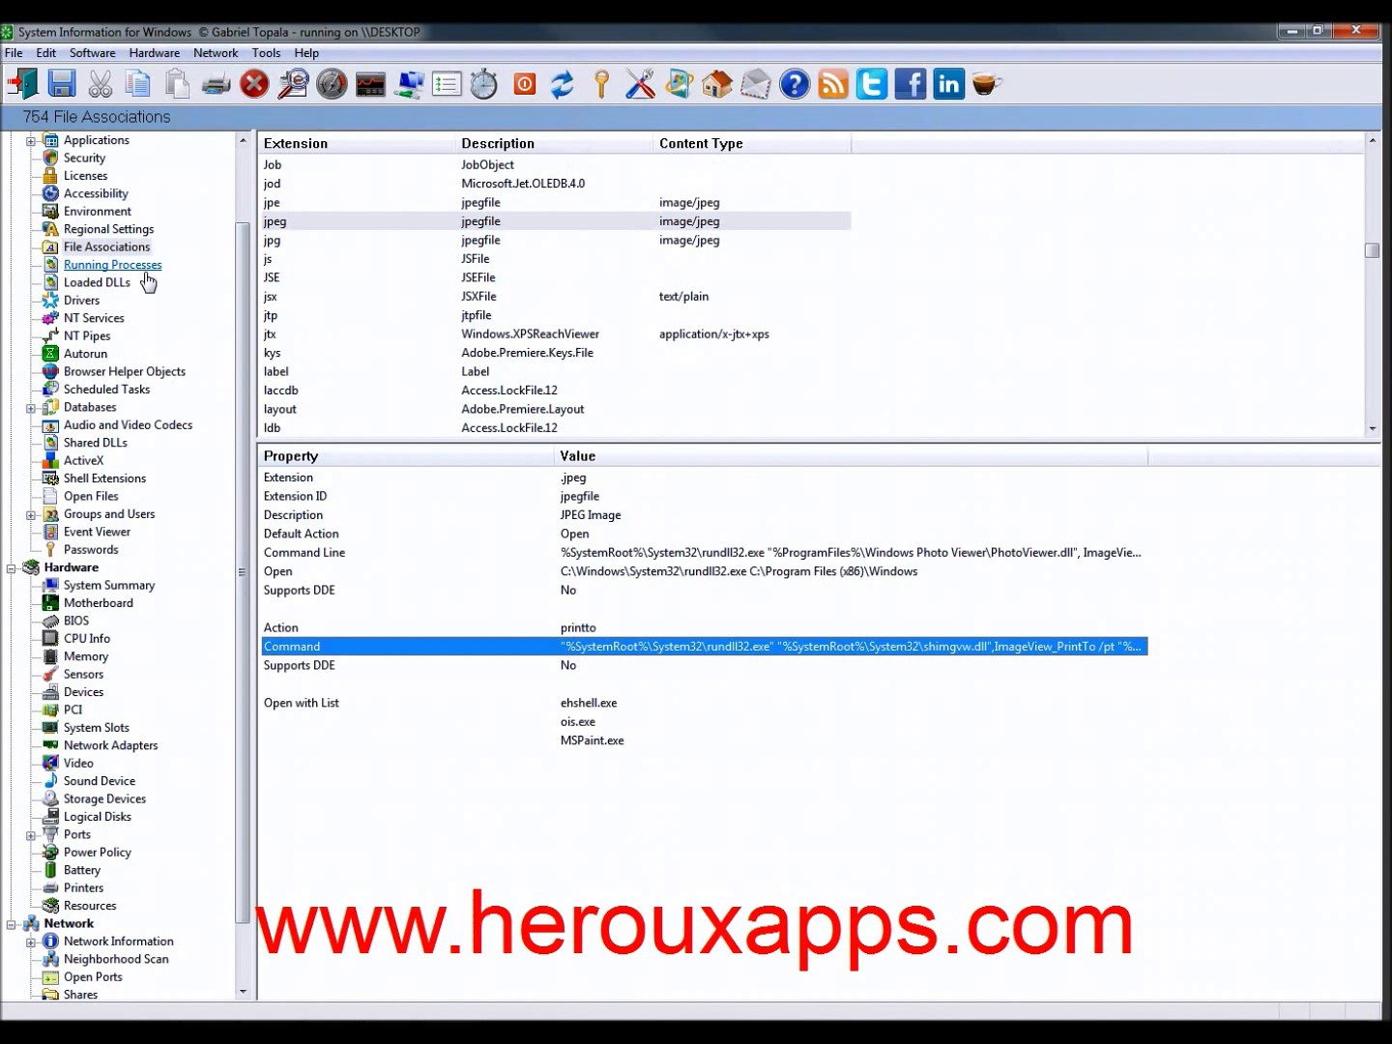
- Browse Regional Settings and Shell Extensions, then check Event Log Readers' members under Local Groups
{"action": "left_click", "coordinate": [91, 232]}
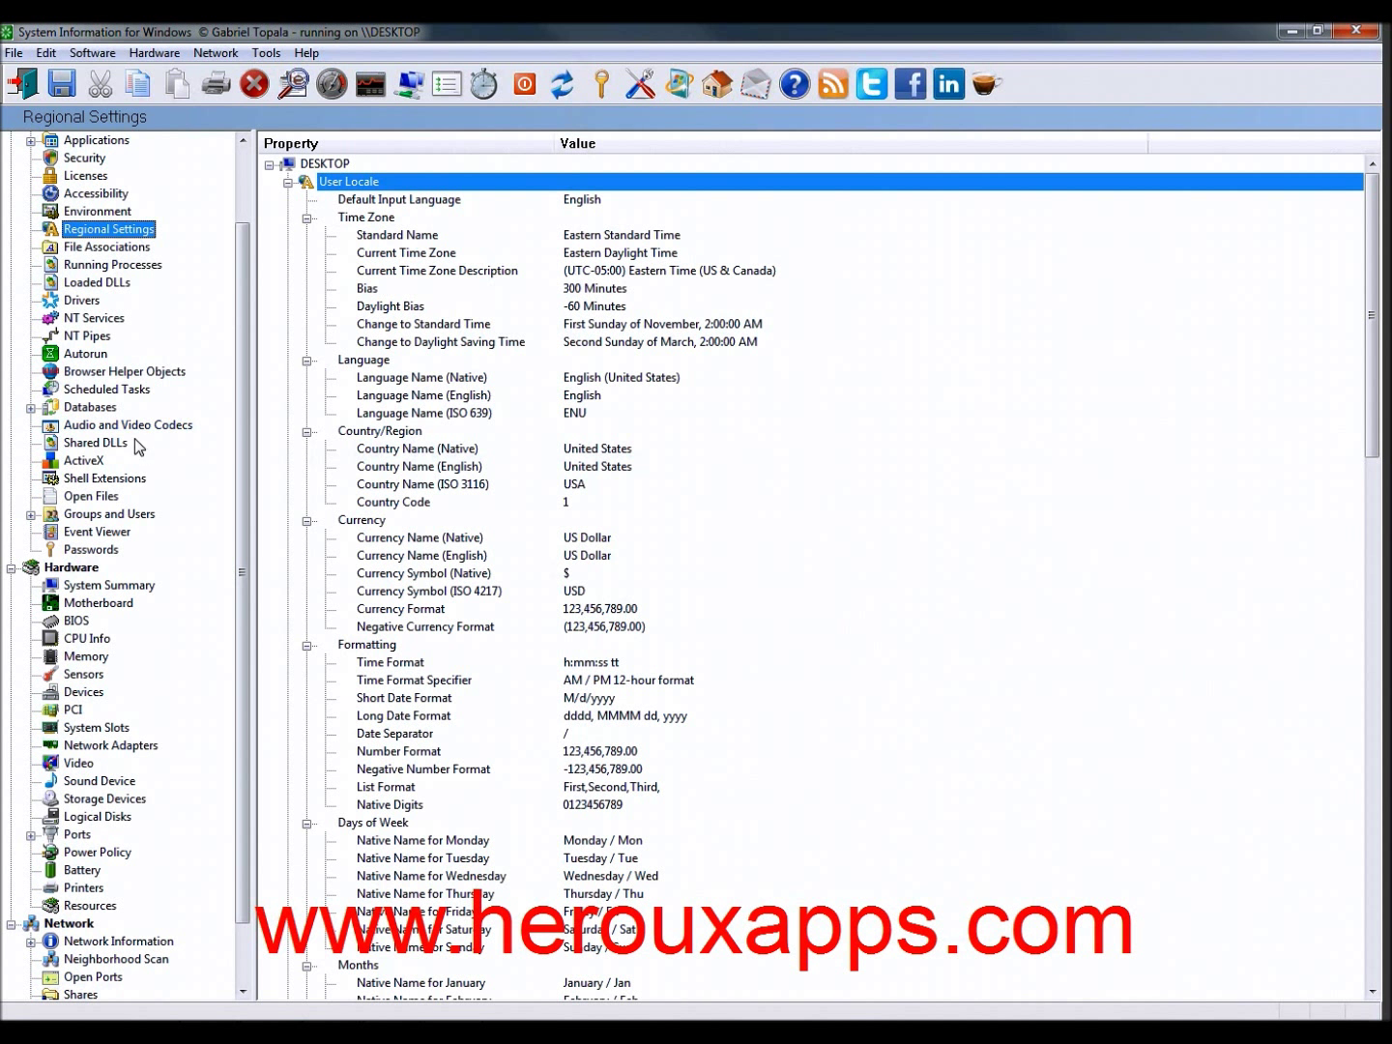
{"action": "left_click", "coordinate": [105, 478]}
{"action": "left_click", "coordinate": [109, 514]}
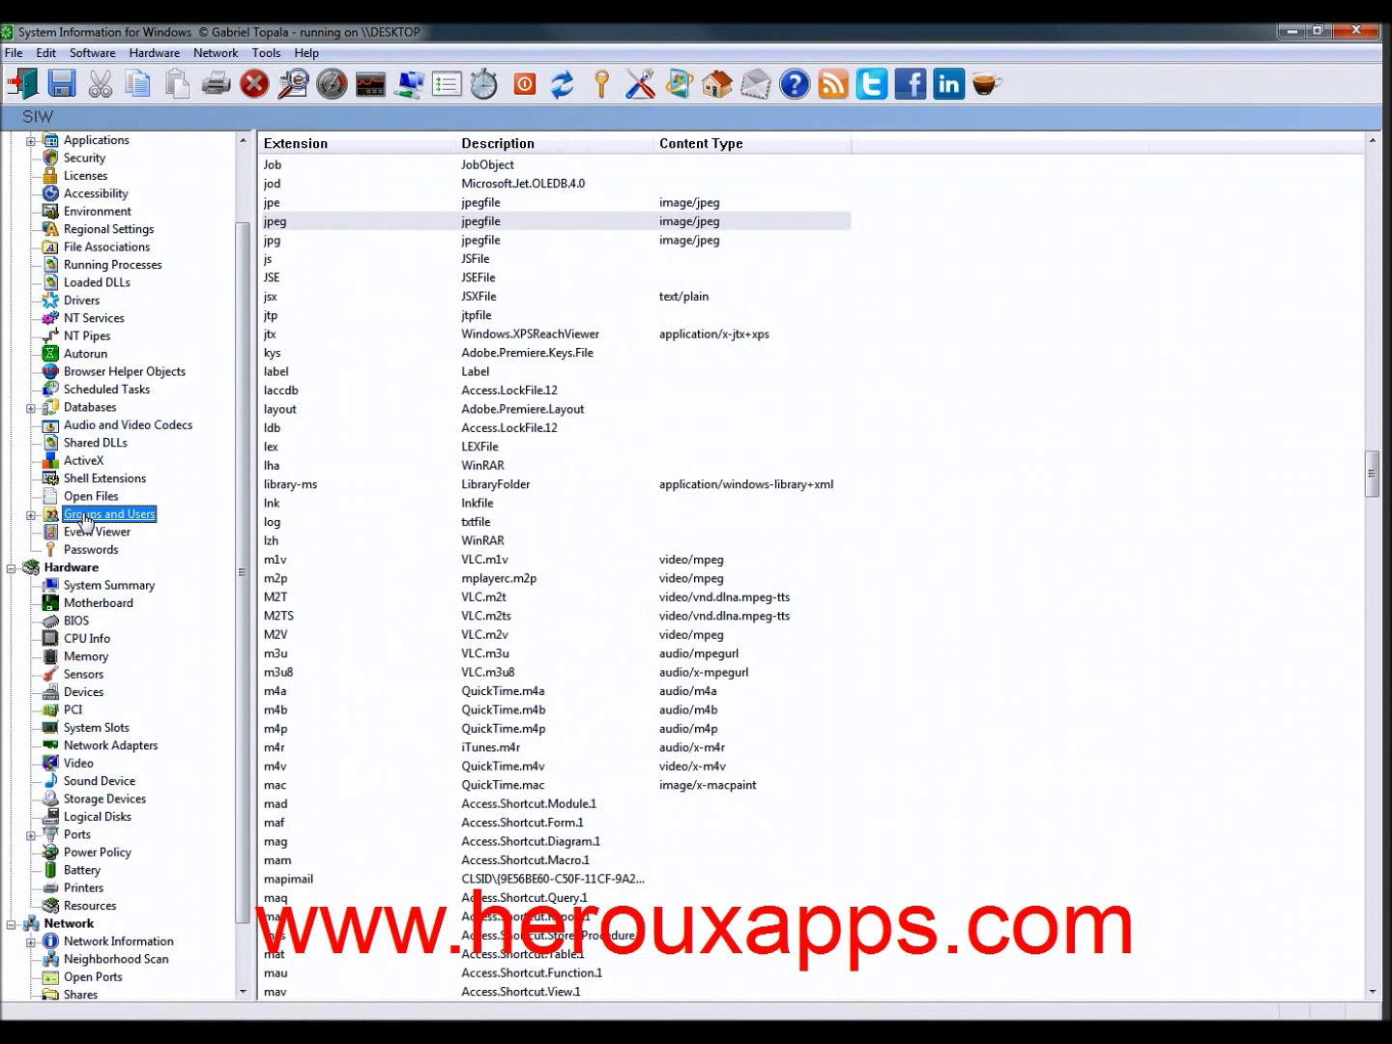
{"action": "left_click", "coordinate": [30, 515]}
{"action": "left_click", "coordinate": [102, 533]}
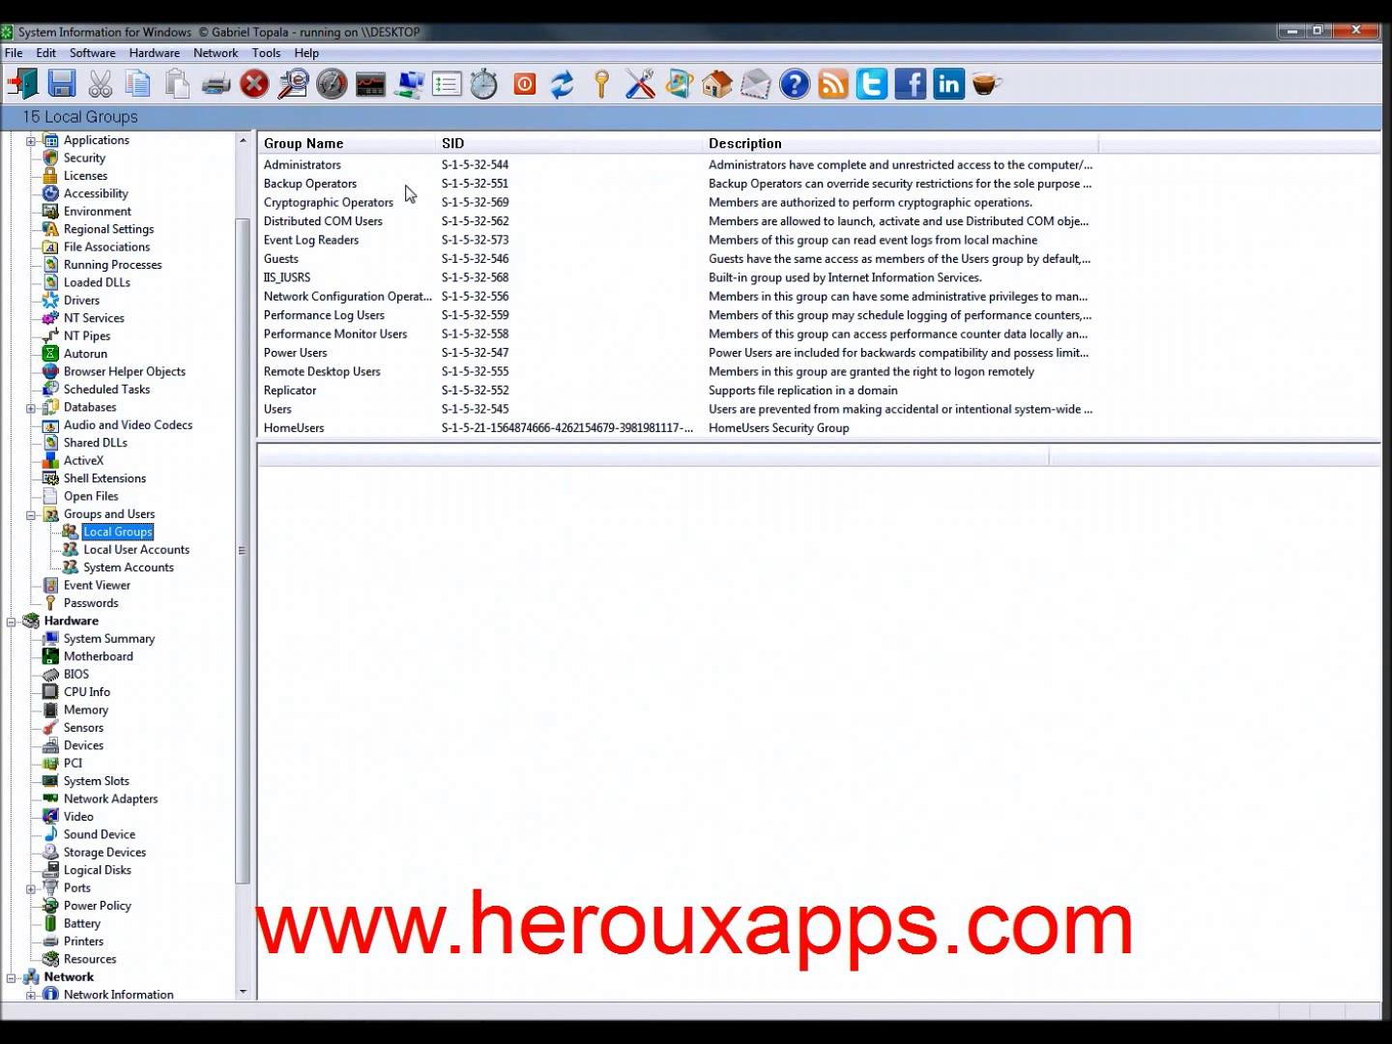
{"action": "left_click", "coordinate": [305, 240]}
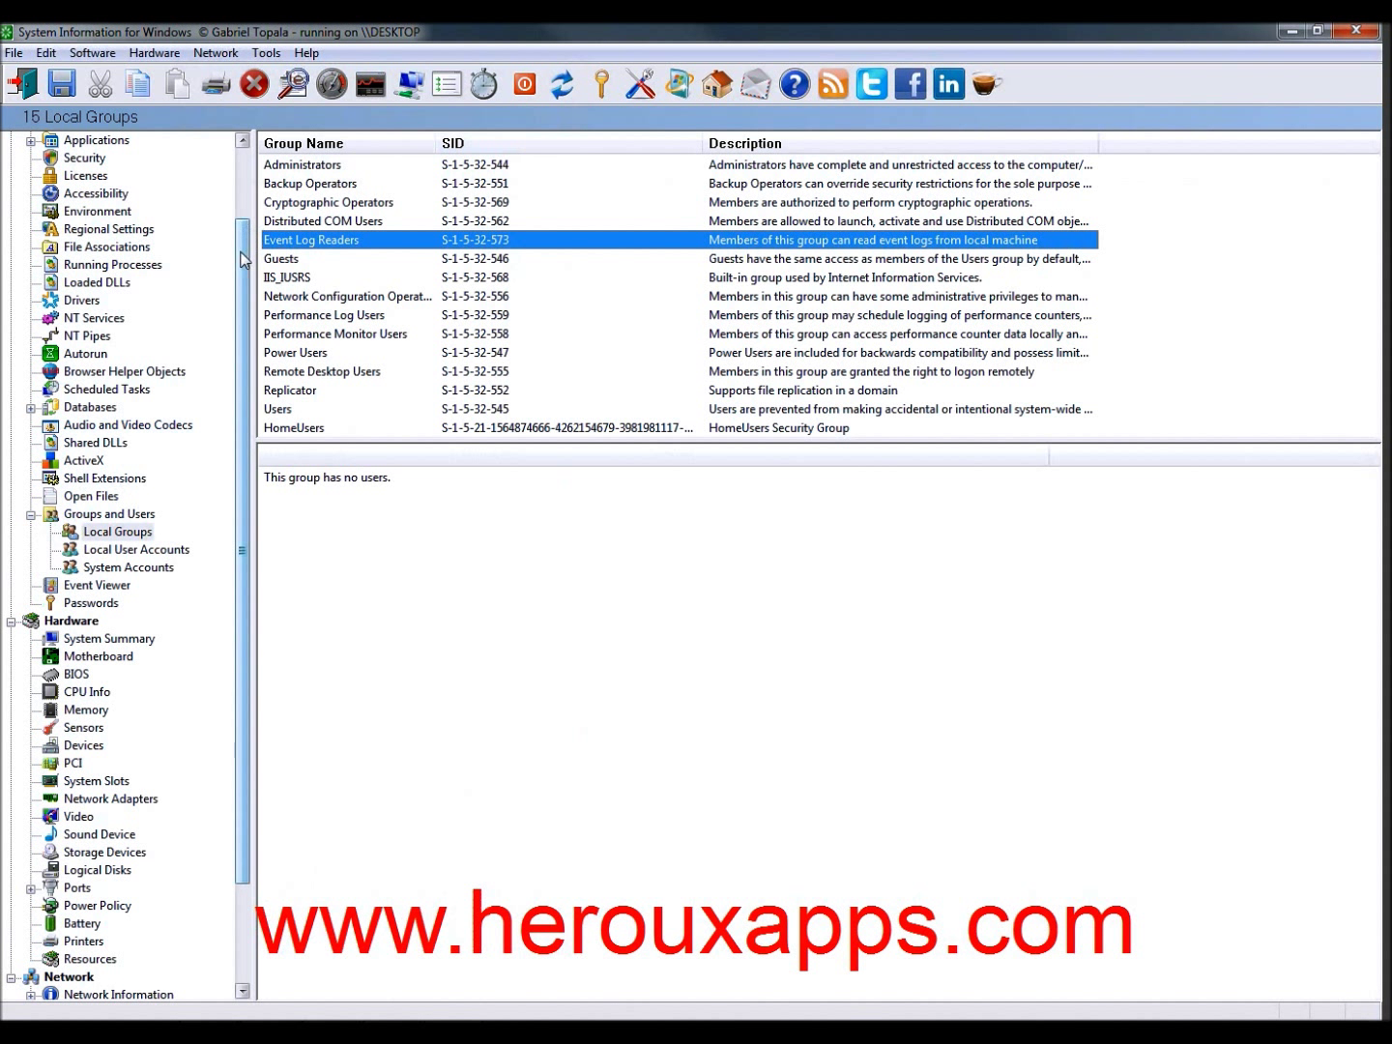
- Collapse the Software category, leaving Hardware selected
{"action": "scroll", "coordinate": [23, 147], "scroll_direction": "up", "scroll_amount": 2}
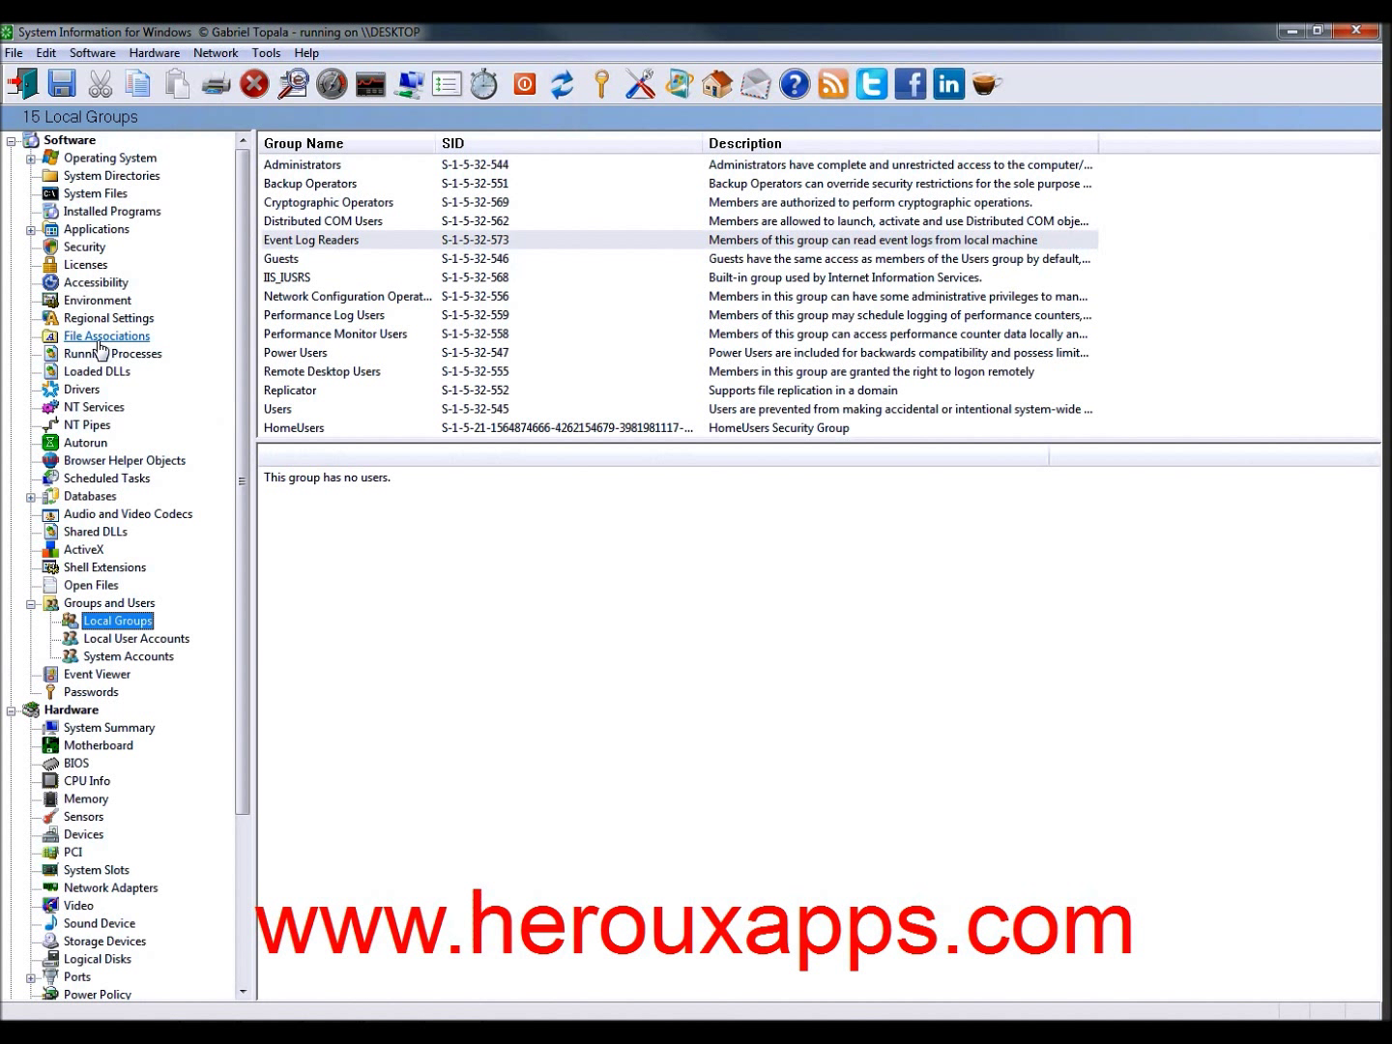
{"action": "left_click", "coordinate": [11, 141]}
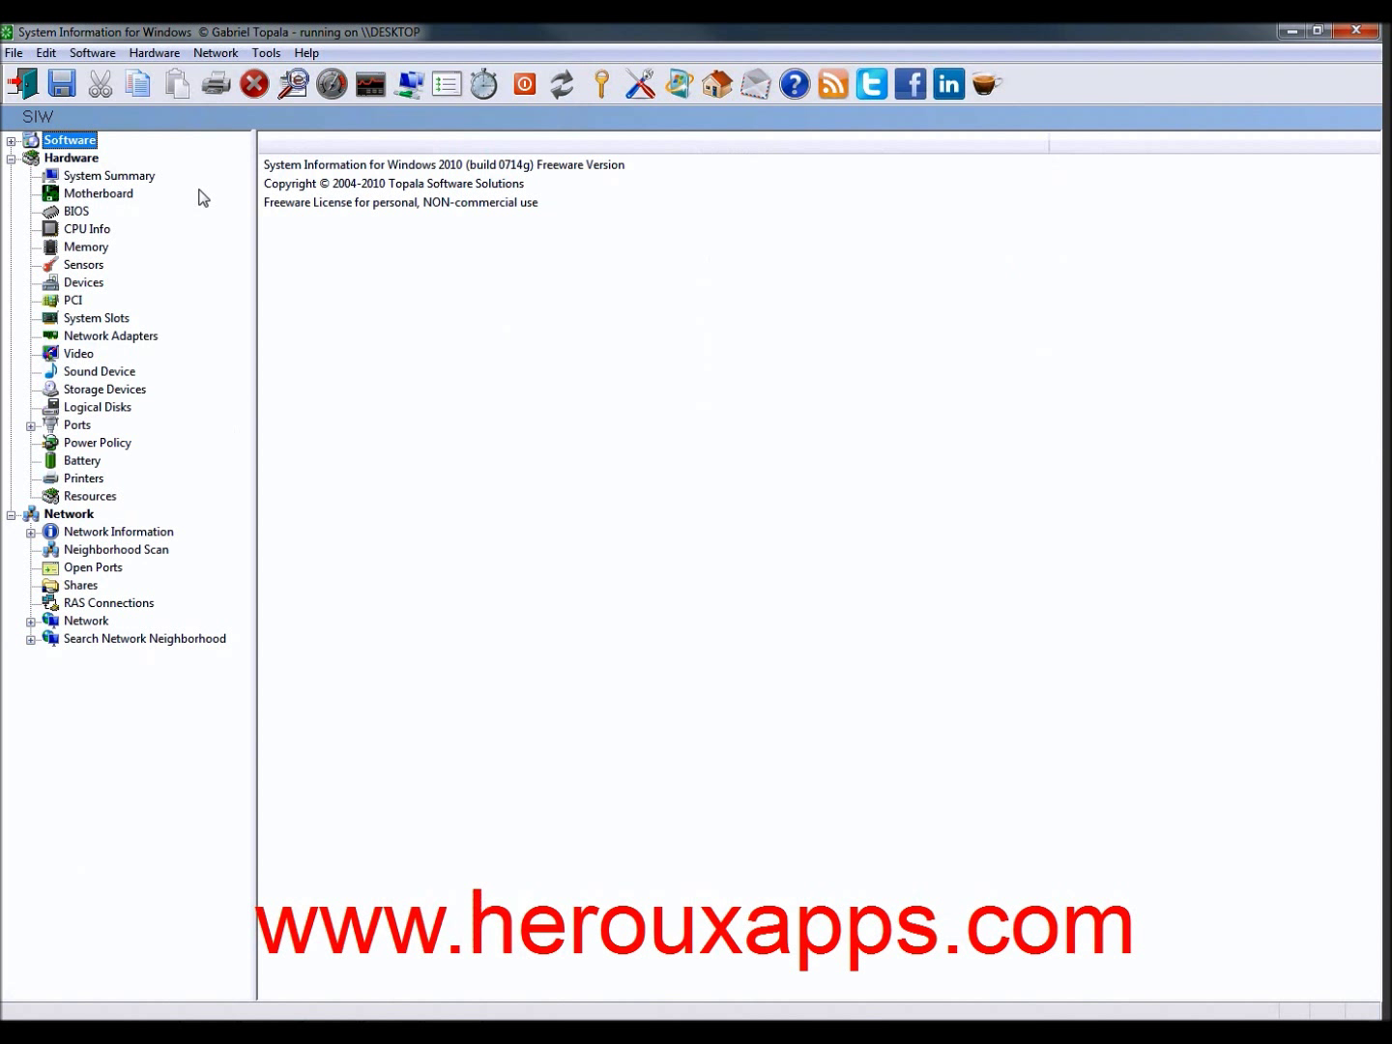
{"action": "left_click", "coordinate": [60, 161]}
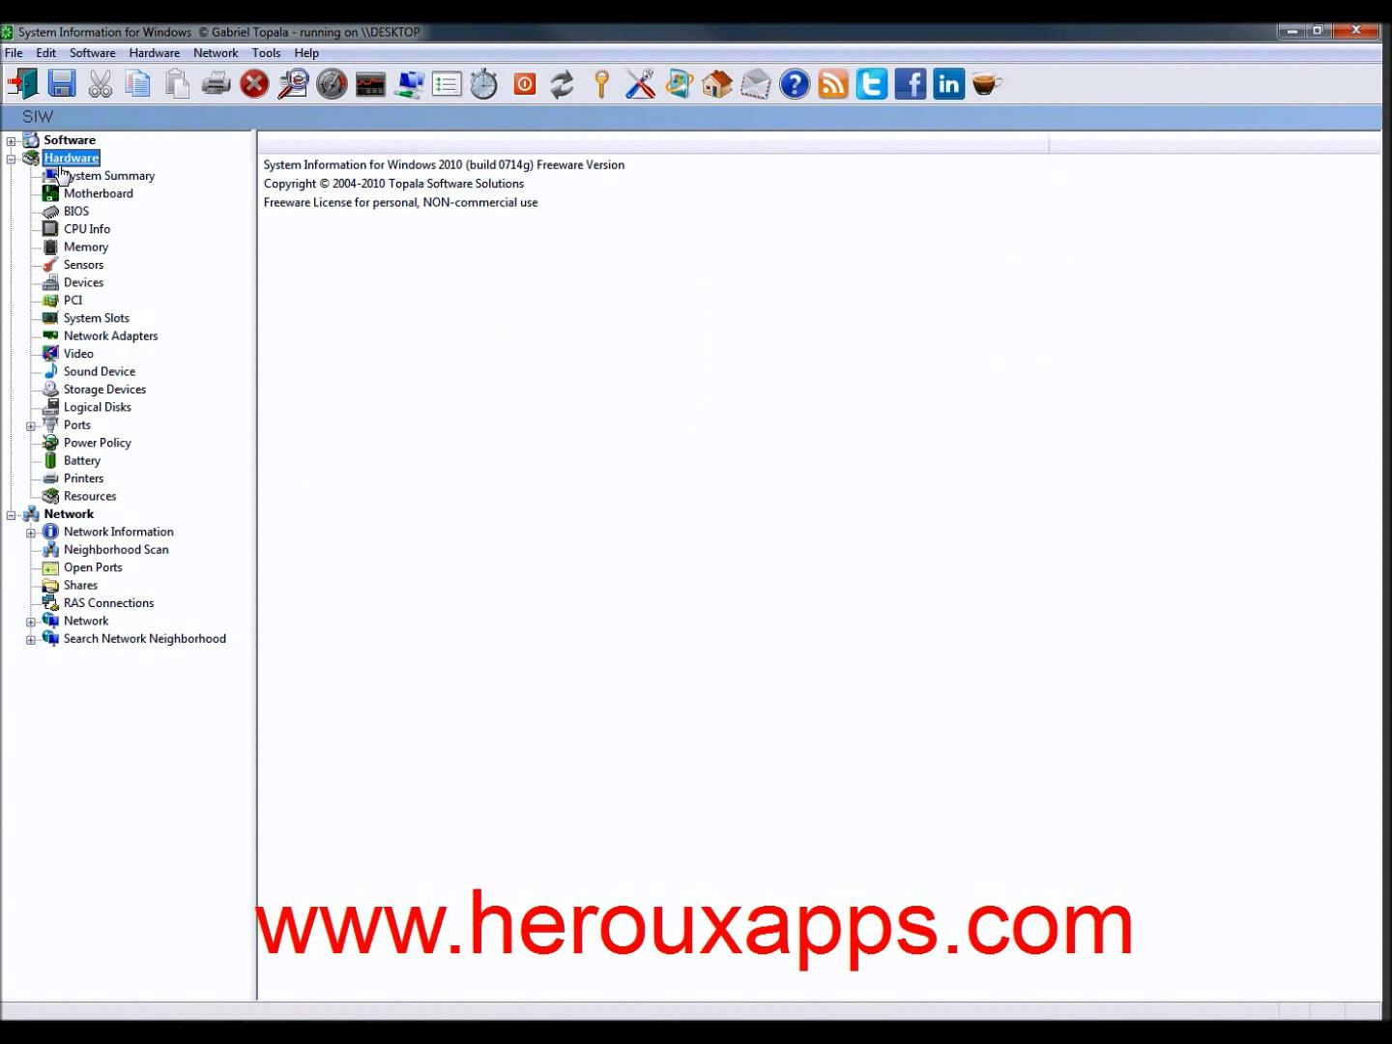
- View the System Summary and ASUSTeK P5Q SE PLUS motherboard properties, then the BIOS page
{"action": "left_click", "coordinate": [131, 177]}
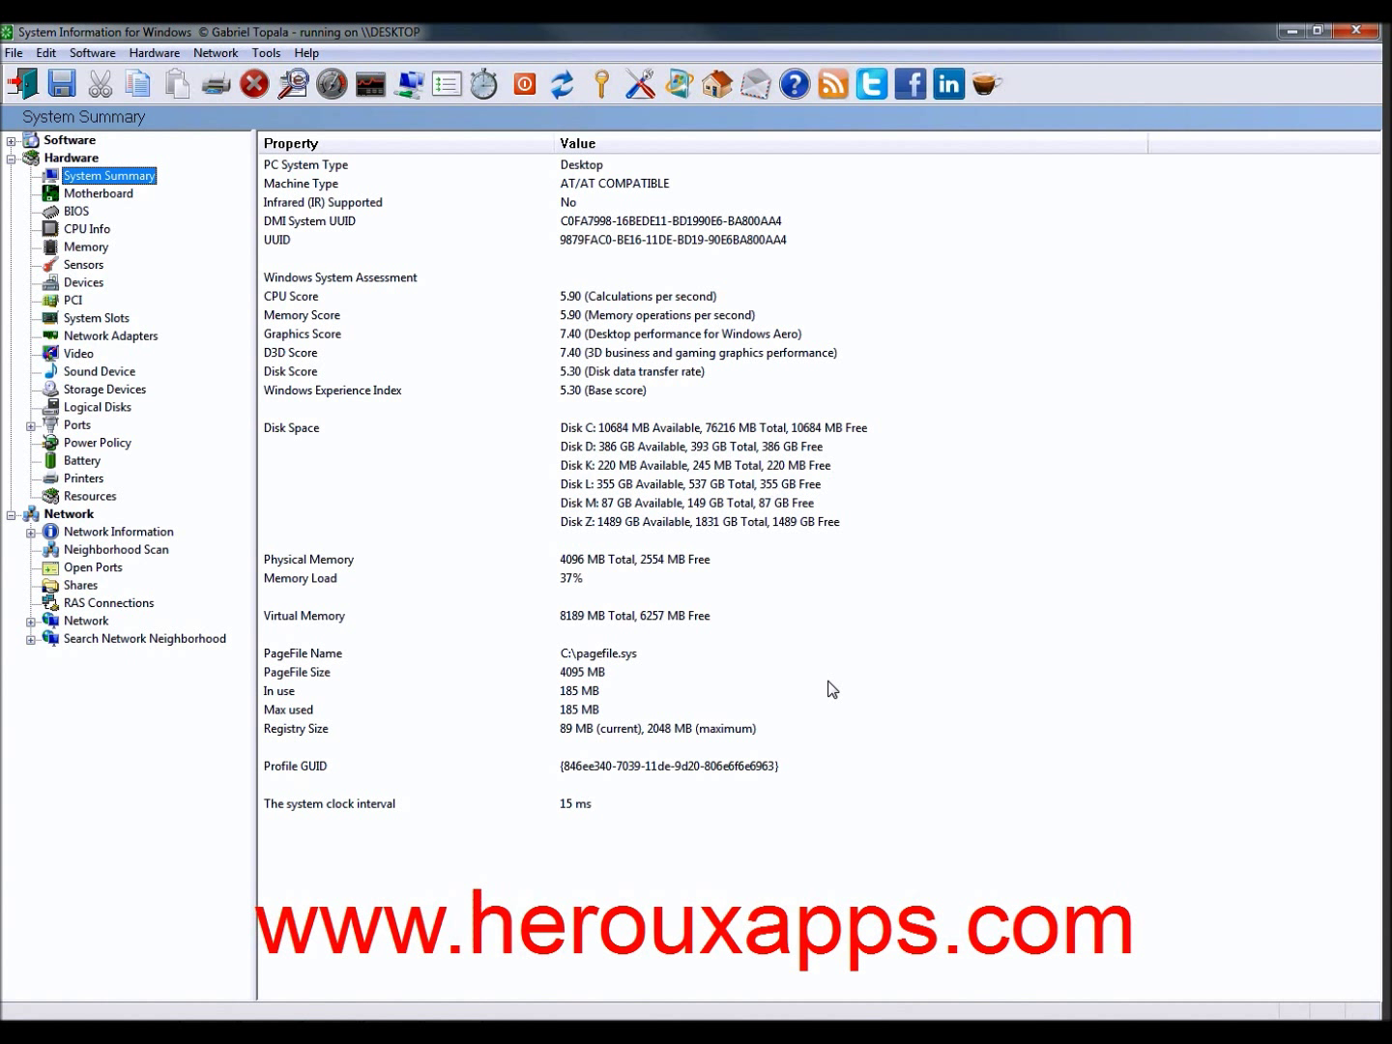
{"action": "left_click", "coordinate": [90, 195]}
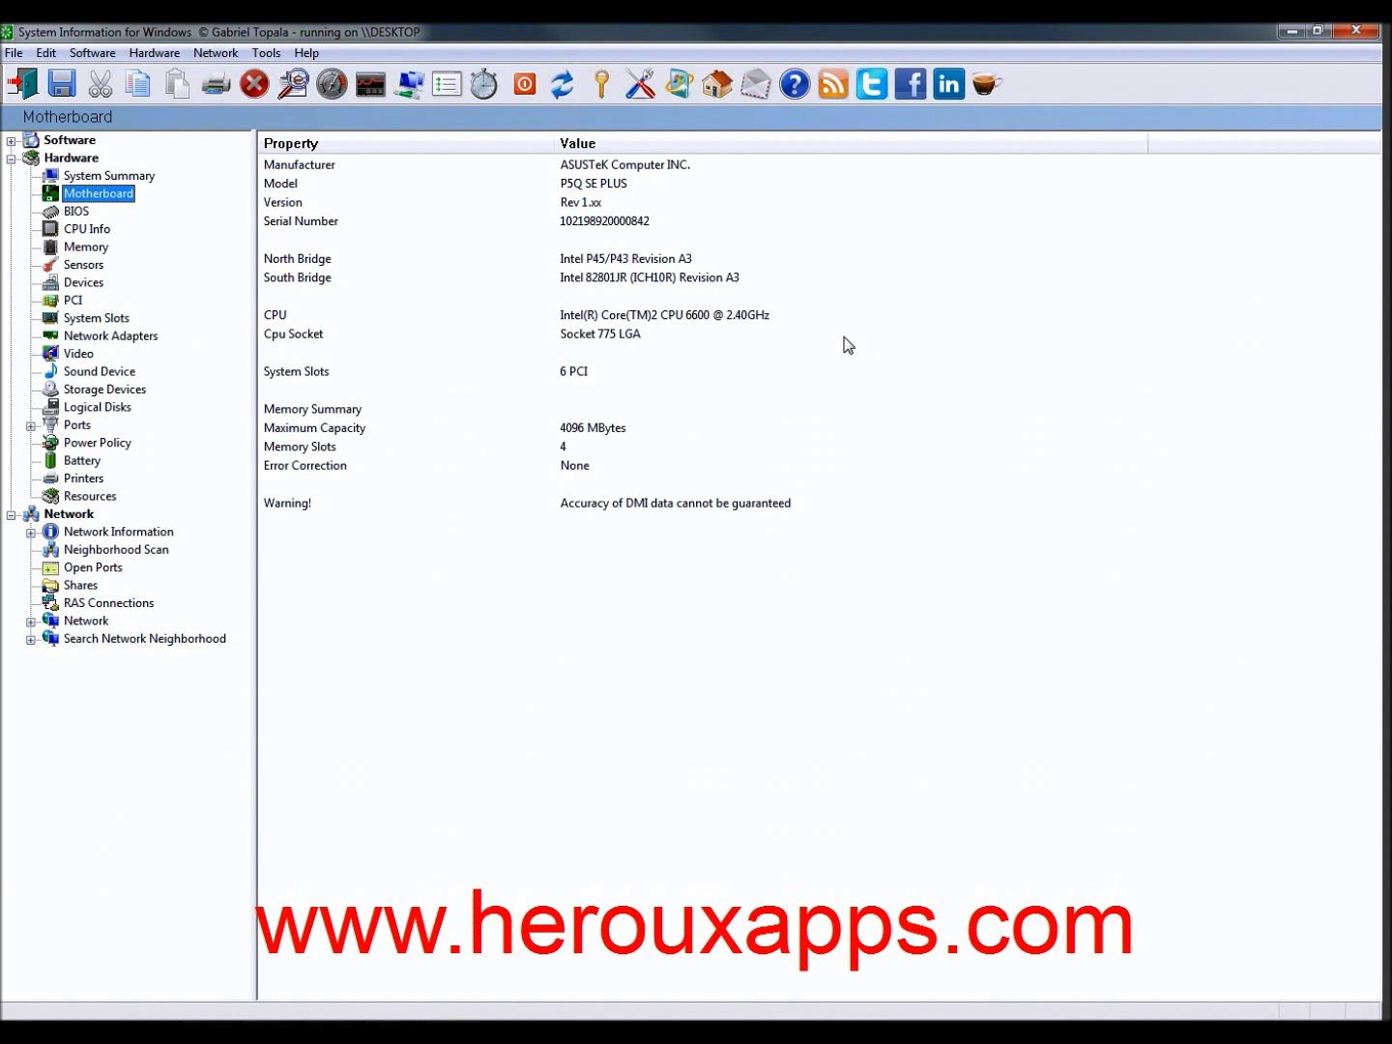
{"action": "left_click", "coordinate": [77, 214]}
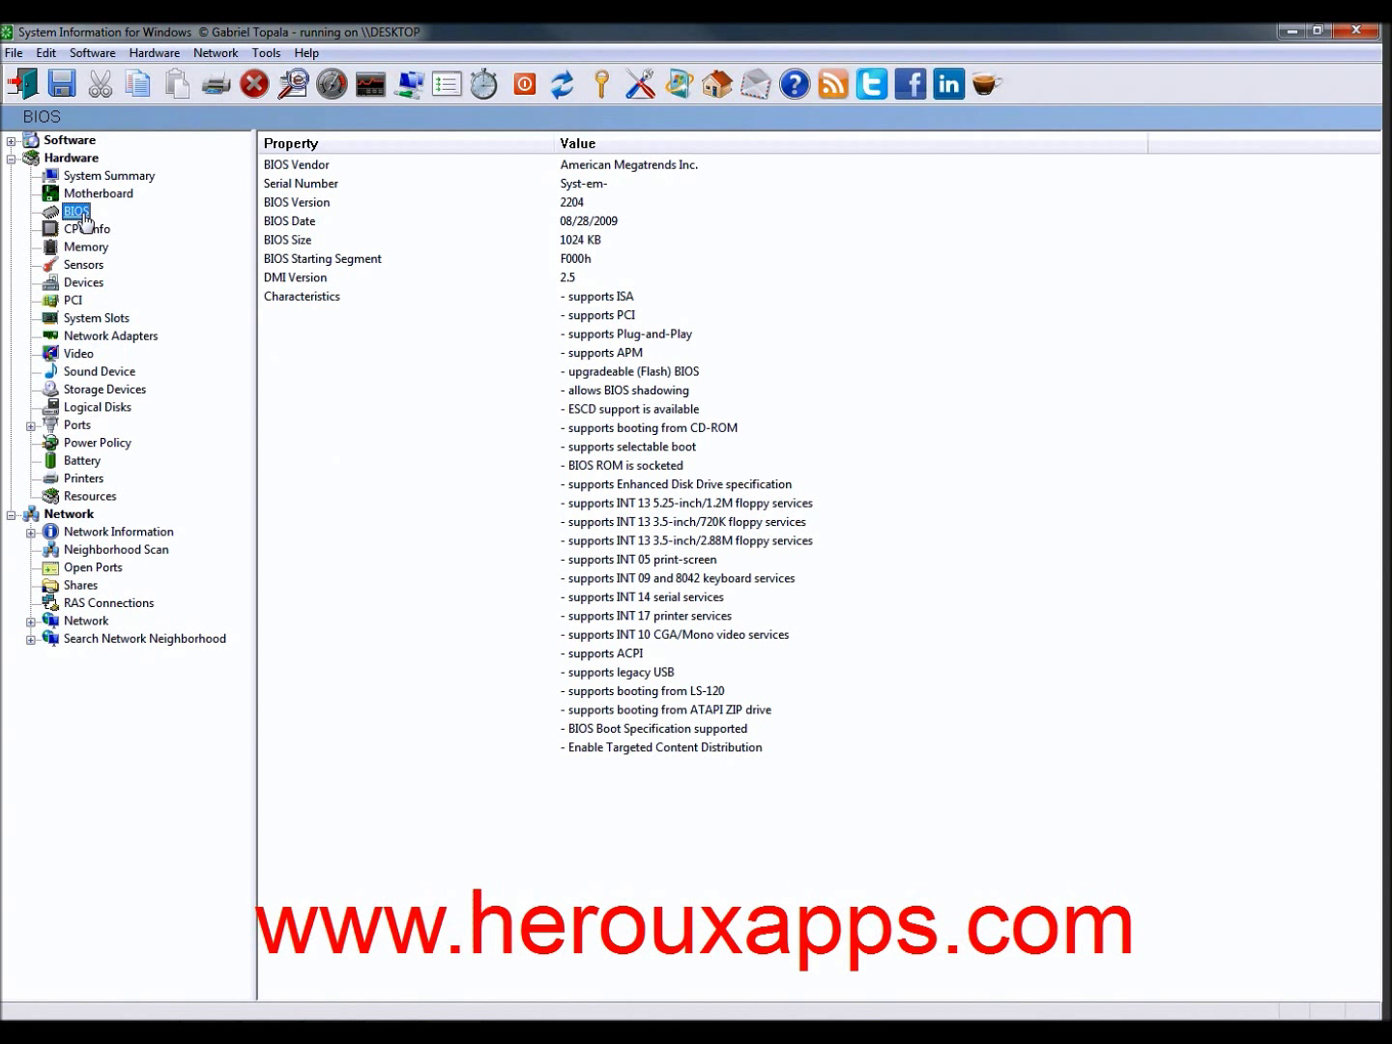
- Check CPU info with per-core details and sensor readings, then the Memory page's Slot 1 module
{"action": "left_click", "coordinate": [84, 231]}
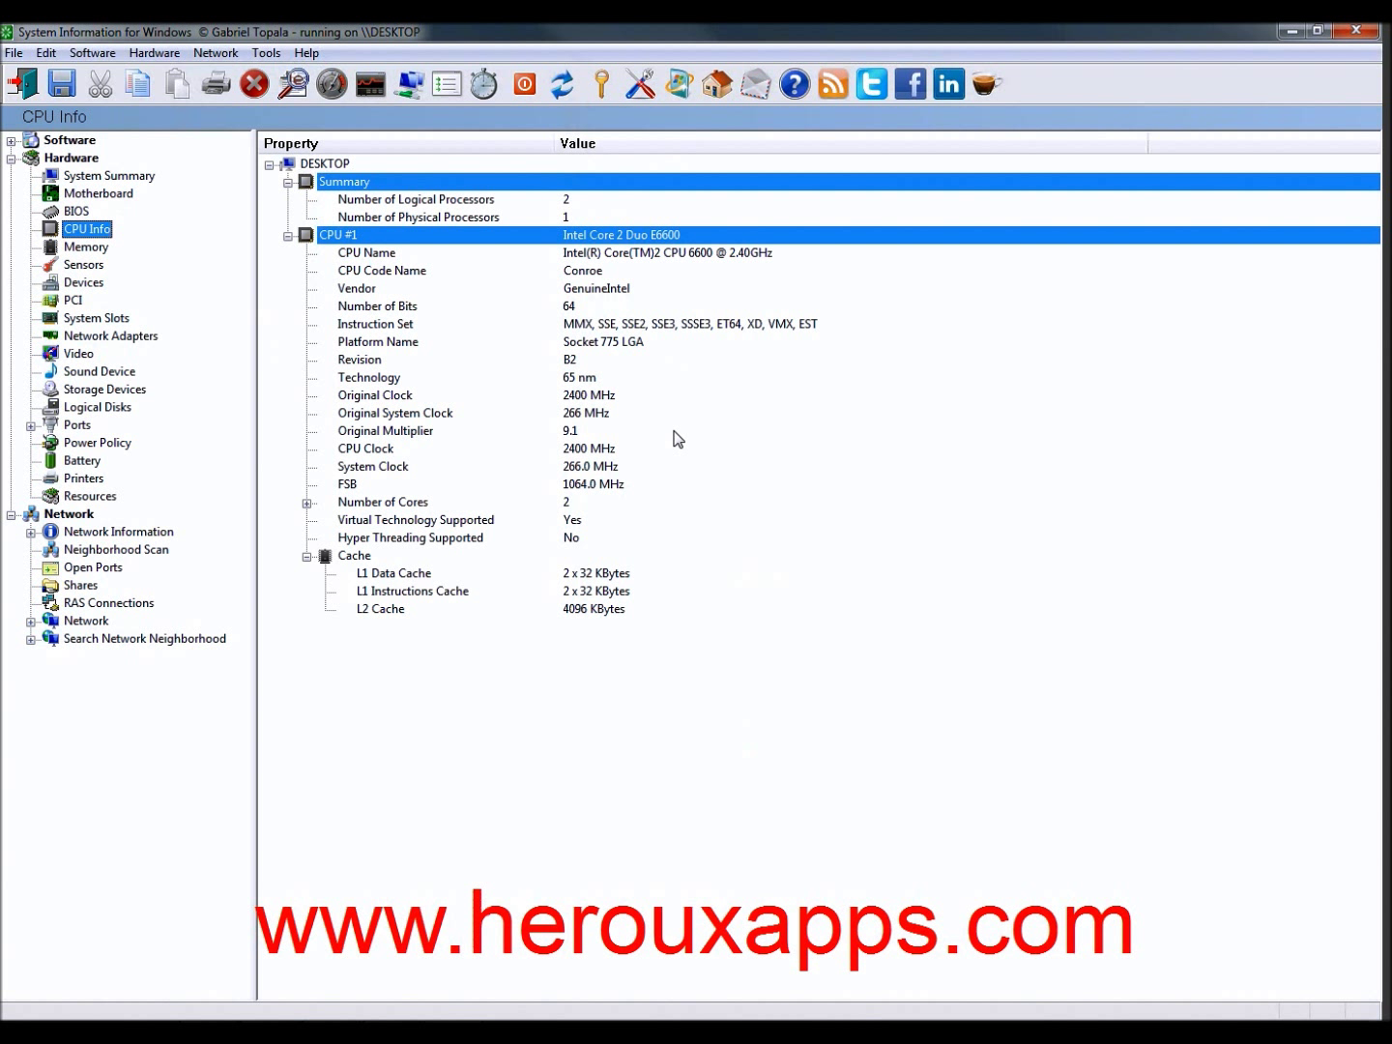
{"action": "left_click", "coordinate": [306, 503]}
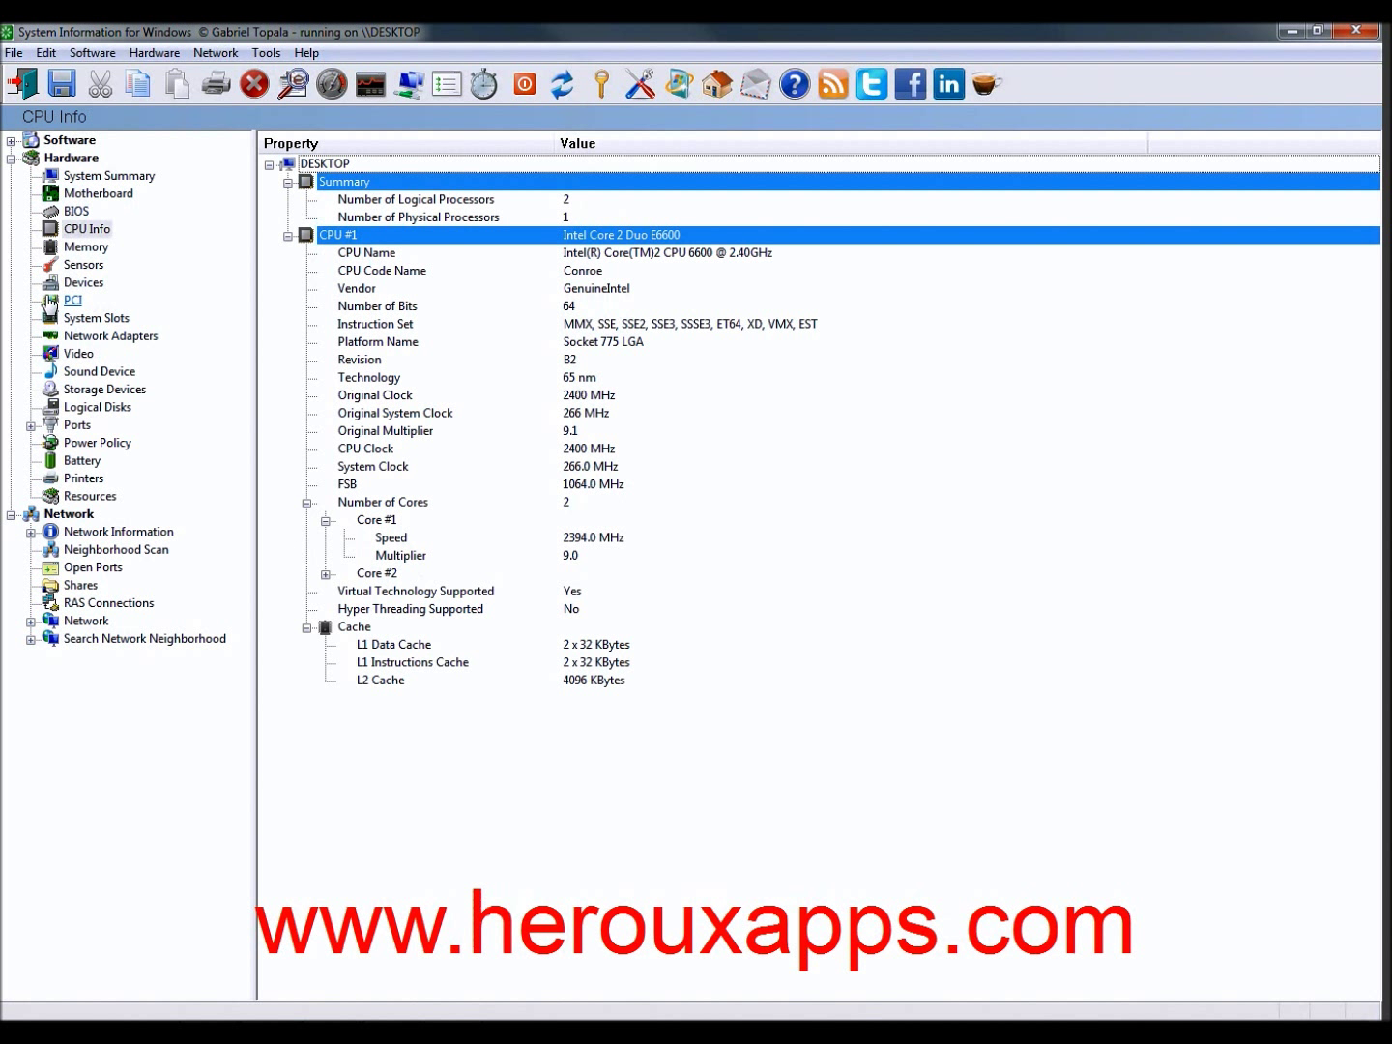
{"action": "left_click", "coordinate": [67, 268]}
{"action": "left_click", "coordinate": [80, 249]}
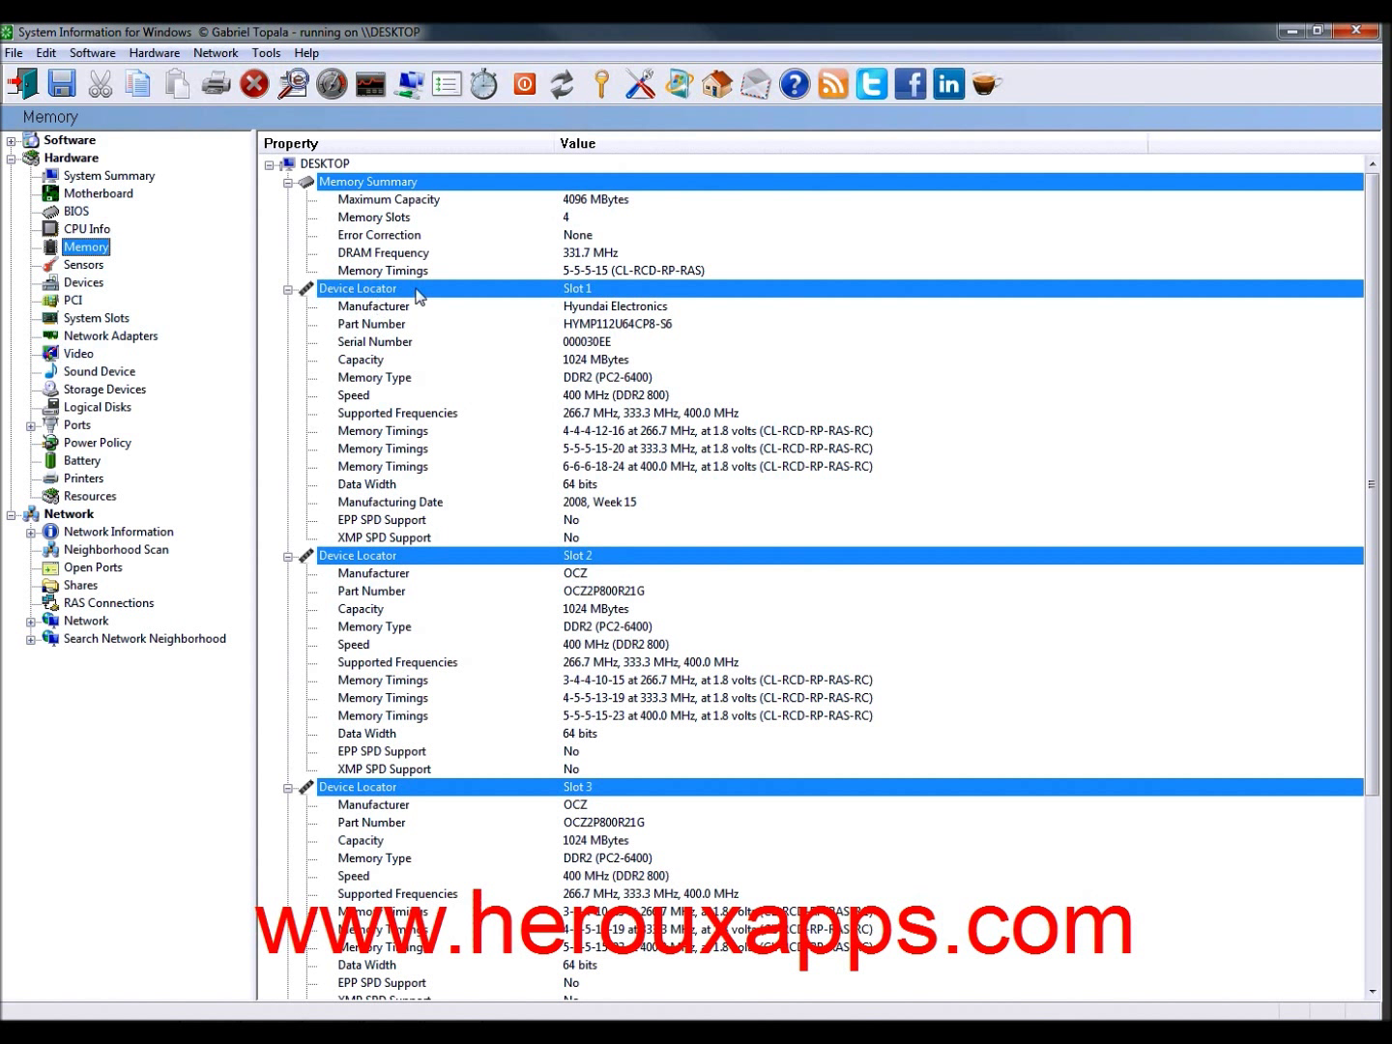
{"action": "left_click", "coordinate": [361, 307]}
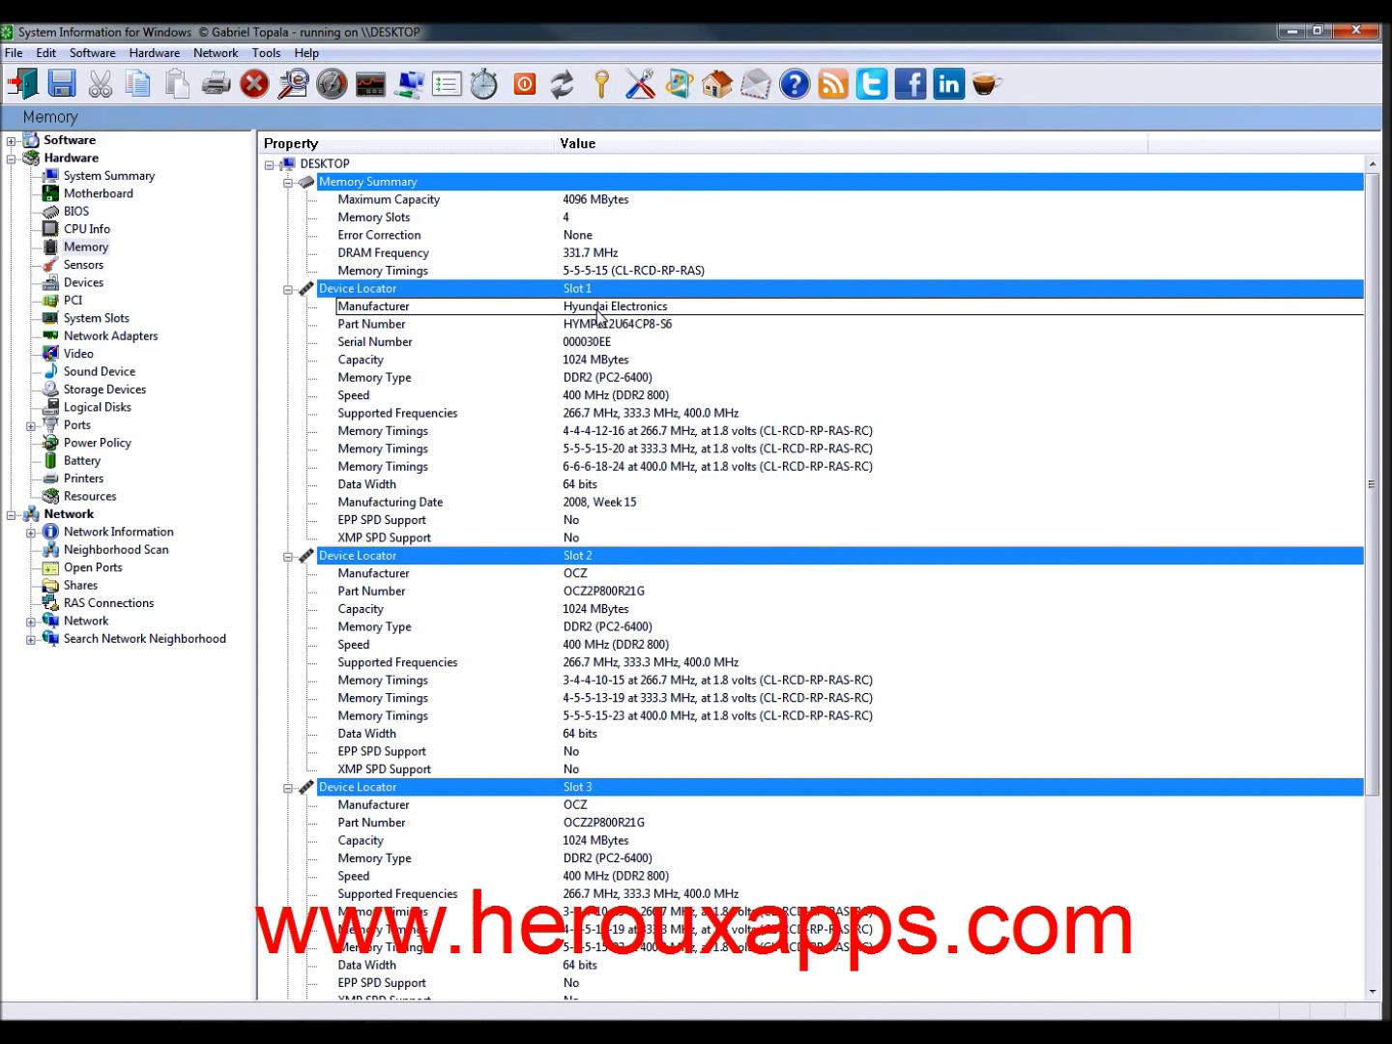
- Inspect Slot 1's serial number, memory type, speed, frequencies and timings, then list the 27 PCI devices
{"action": "left_click", "coordinate": [378, 340]}
{"action": "left_click", "coordinate": [362, 310]}
{"action": "left_click", "coordinate": [499, 378]}
{"action": "left_click", "coordinate": [358, 414]}
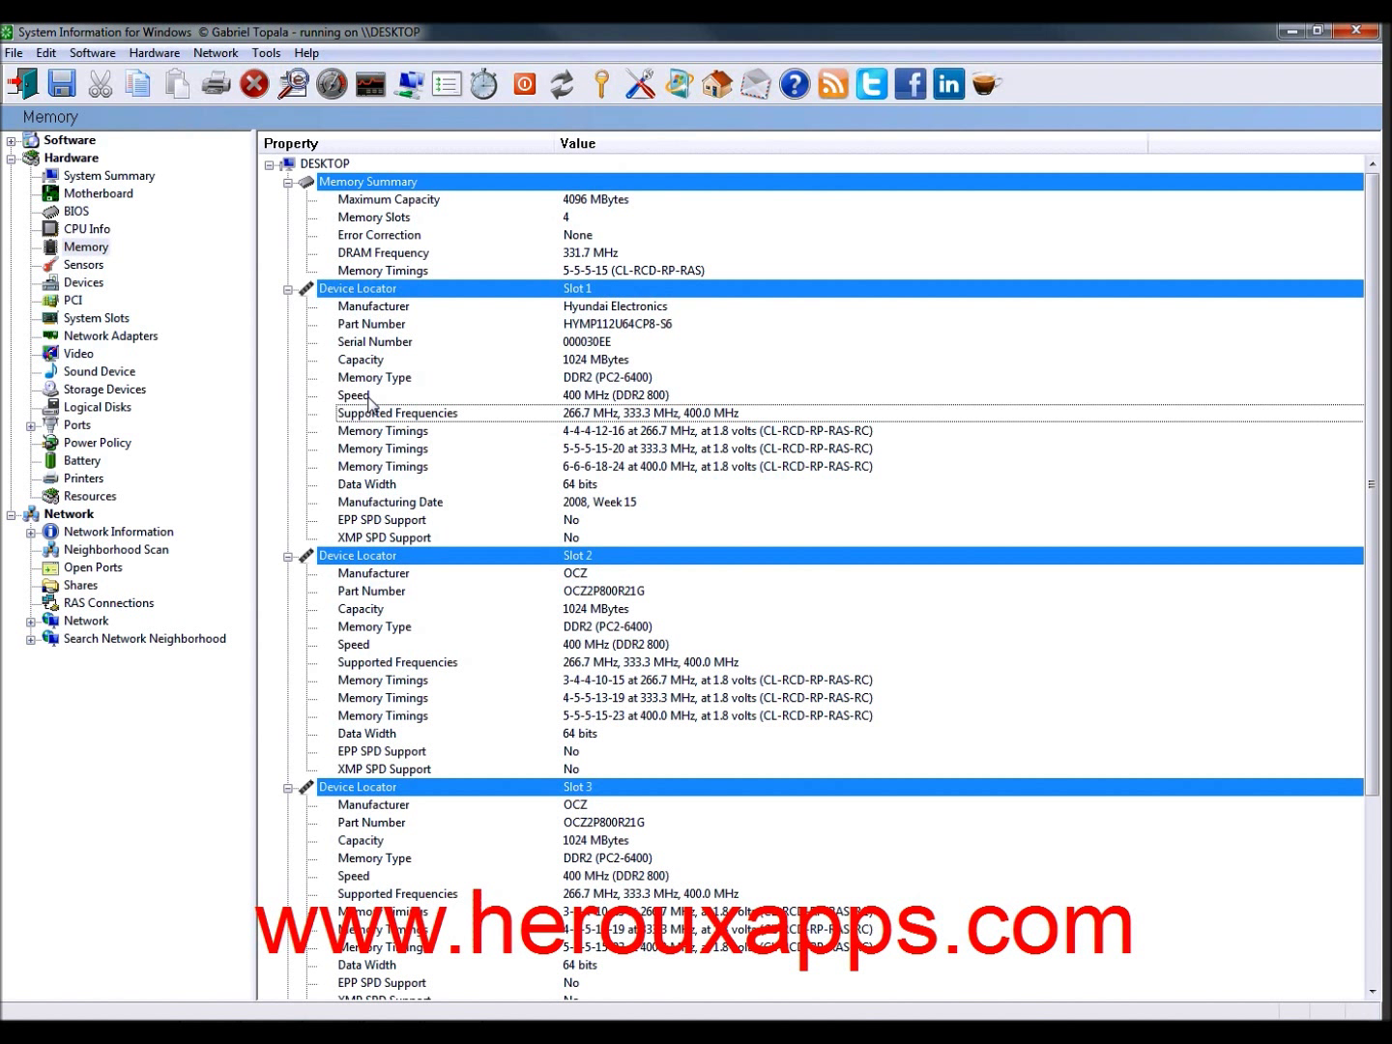
{"action": "left_click", "coordinate": [370, 398]}
{"action": "left_click", "coordinate": [360, 431]}
{"action": "left_click", "coordinate": [362, 415]}
{"action": "left_click", "coordinate": [353, 399]}
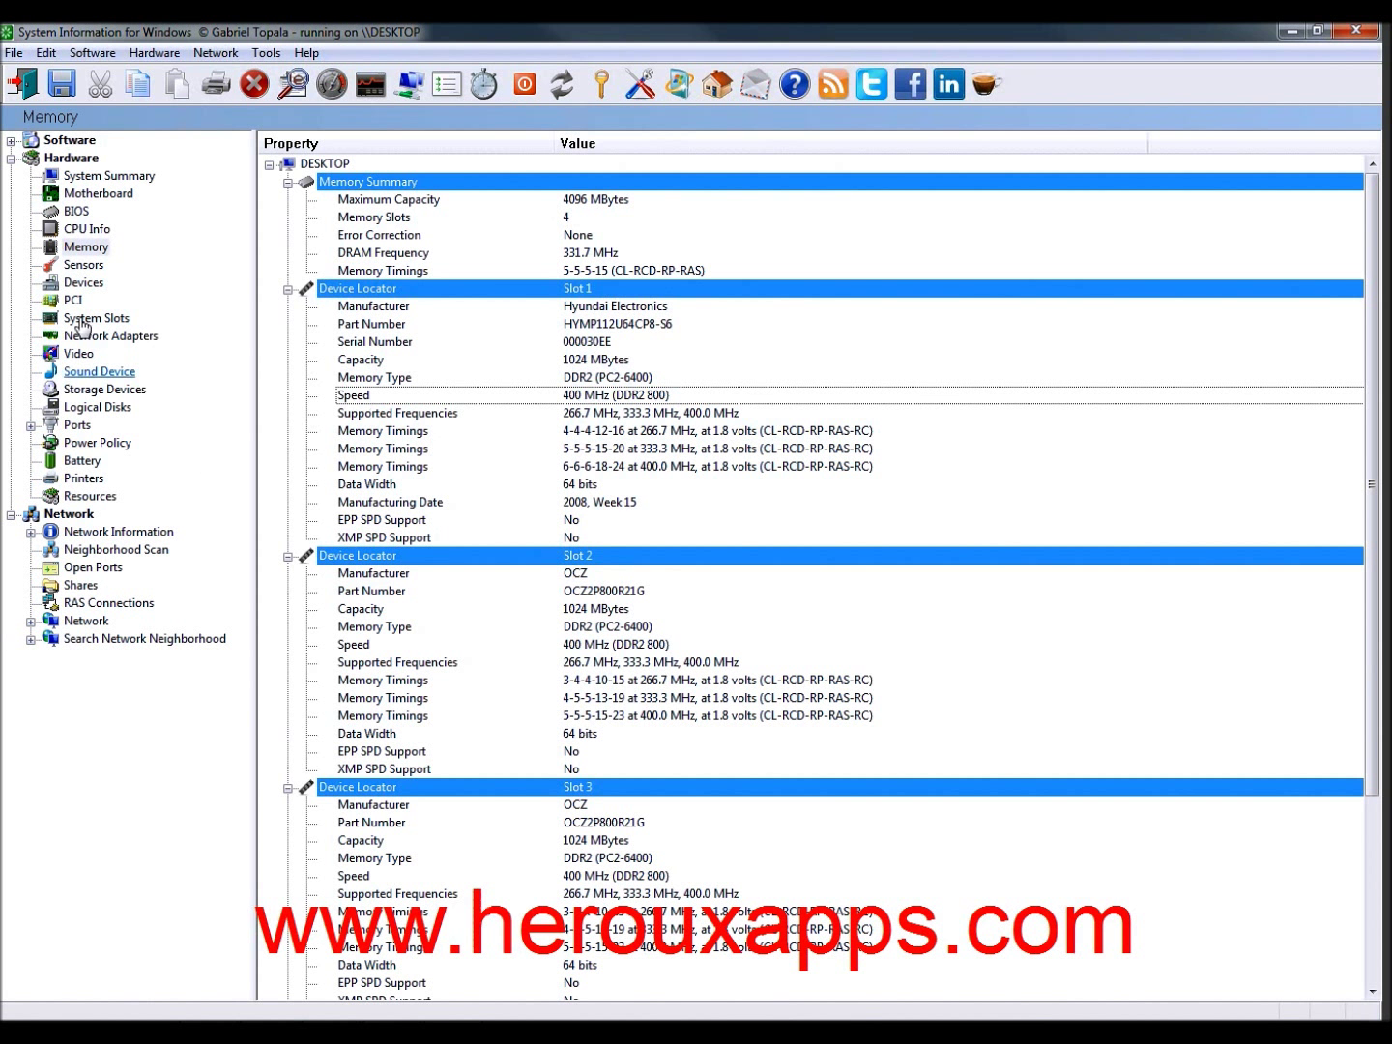
{"action": "left_click", "coordinate": [73, 301]}
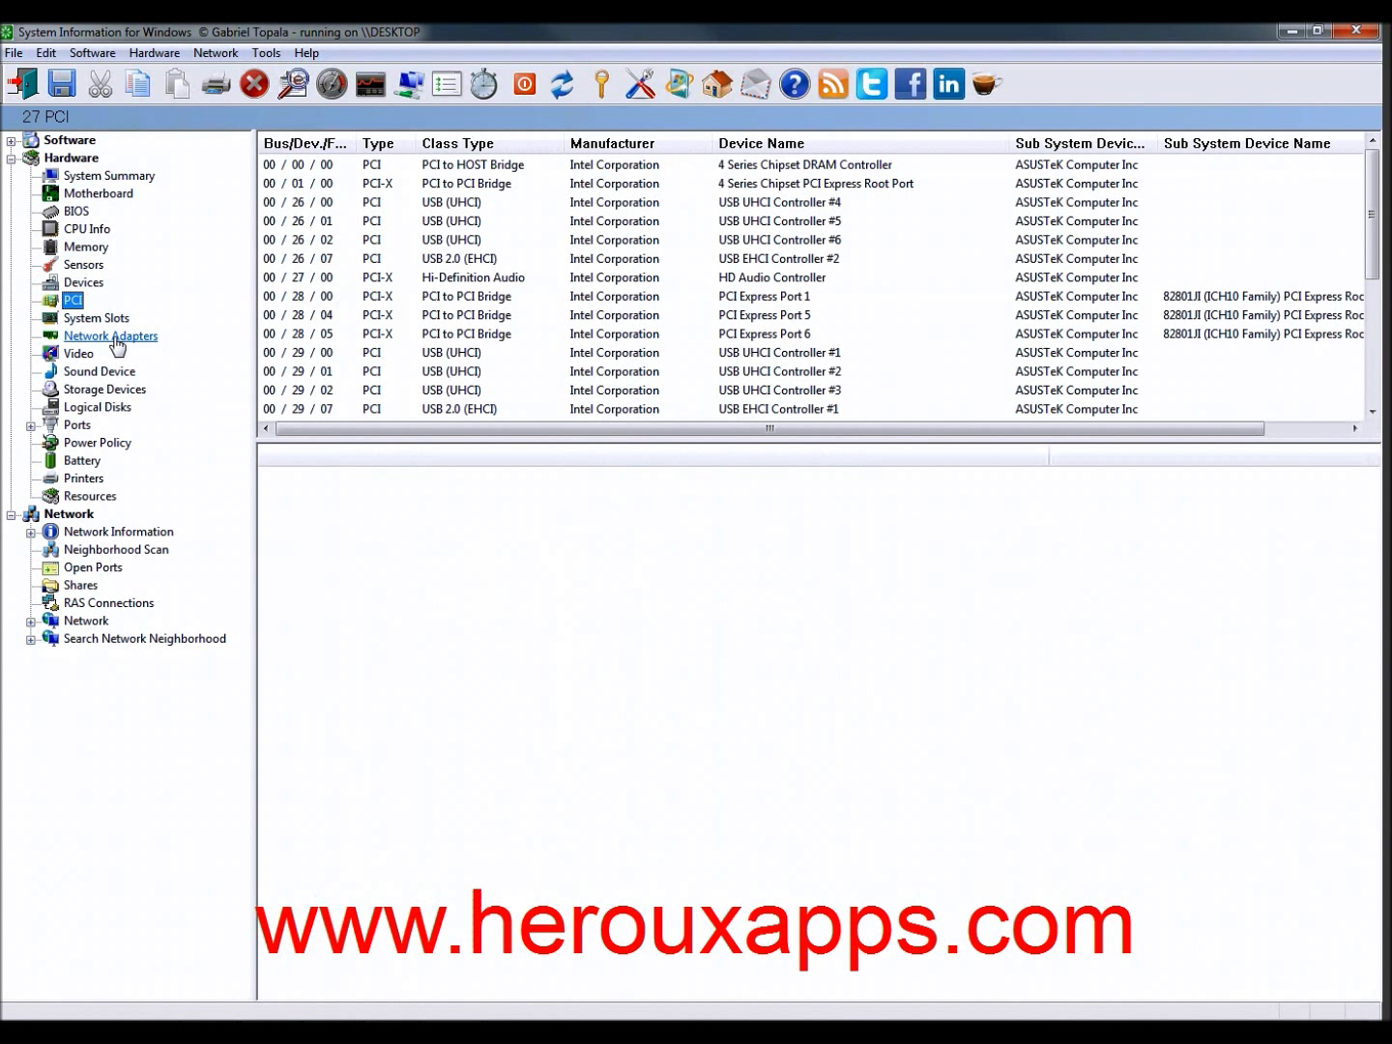
- Show the Network Adapters page listing the Realtek RTL8168C, VirtualBox Host-Only and 100 Mbps Realtek adapters
{"action": "left_click", "coordinate": [112, 335]}
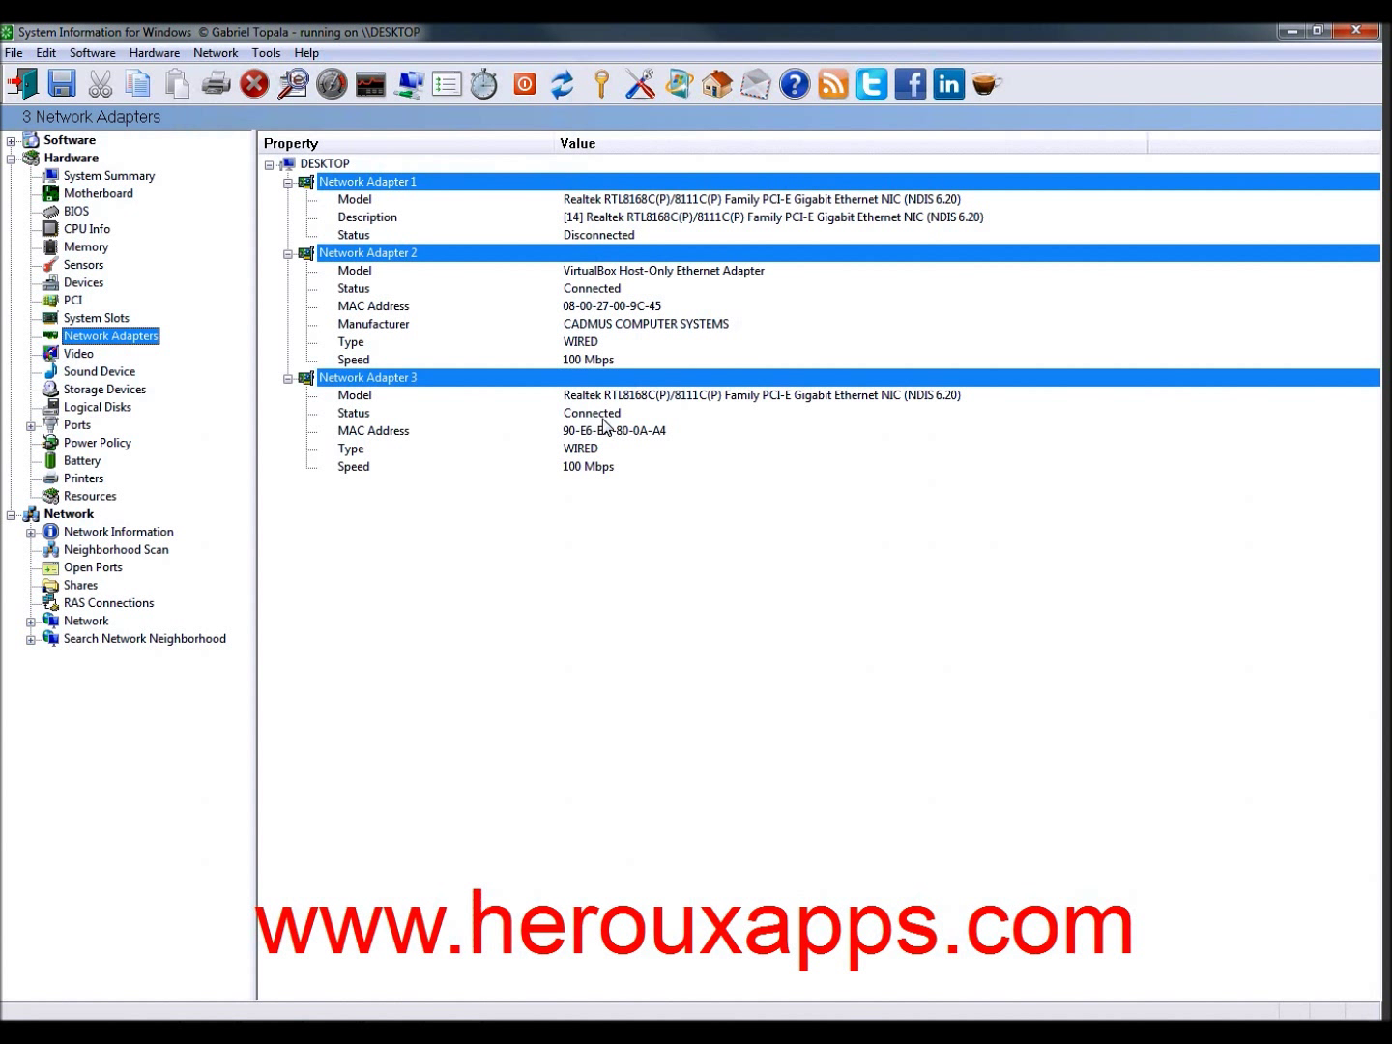
- Show the Video page, focusing the GPU Core Temperature row and scrolling through the monitor resolutions
{"action": "left_click", "coordinate": [81, 355]}
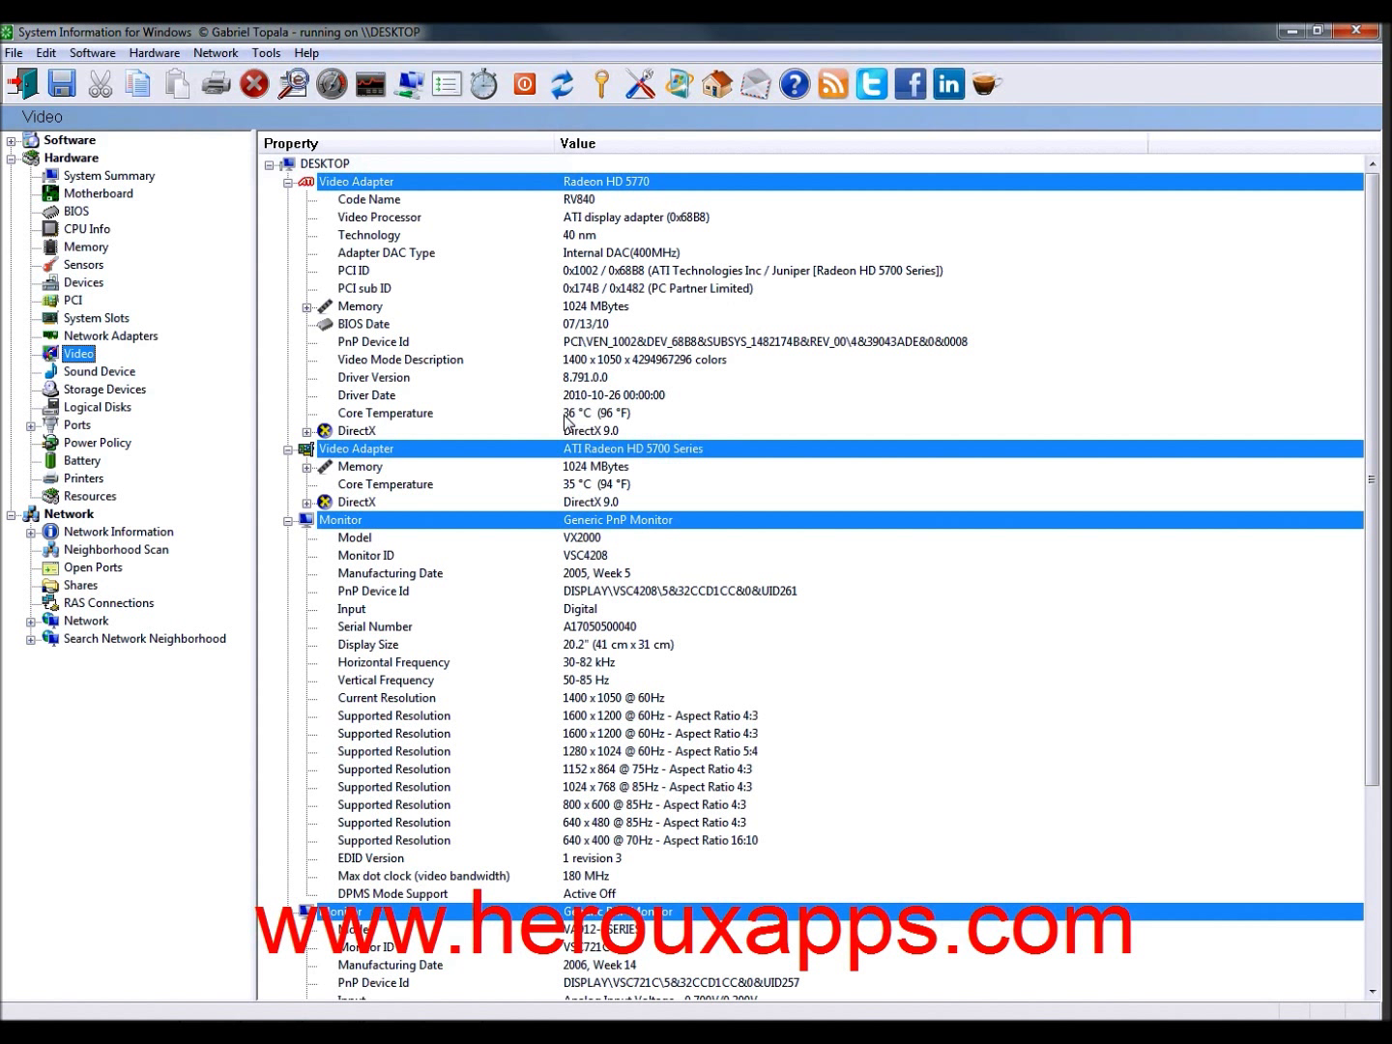
{"action": "left_click", "coordinate": [415, 415]}
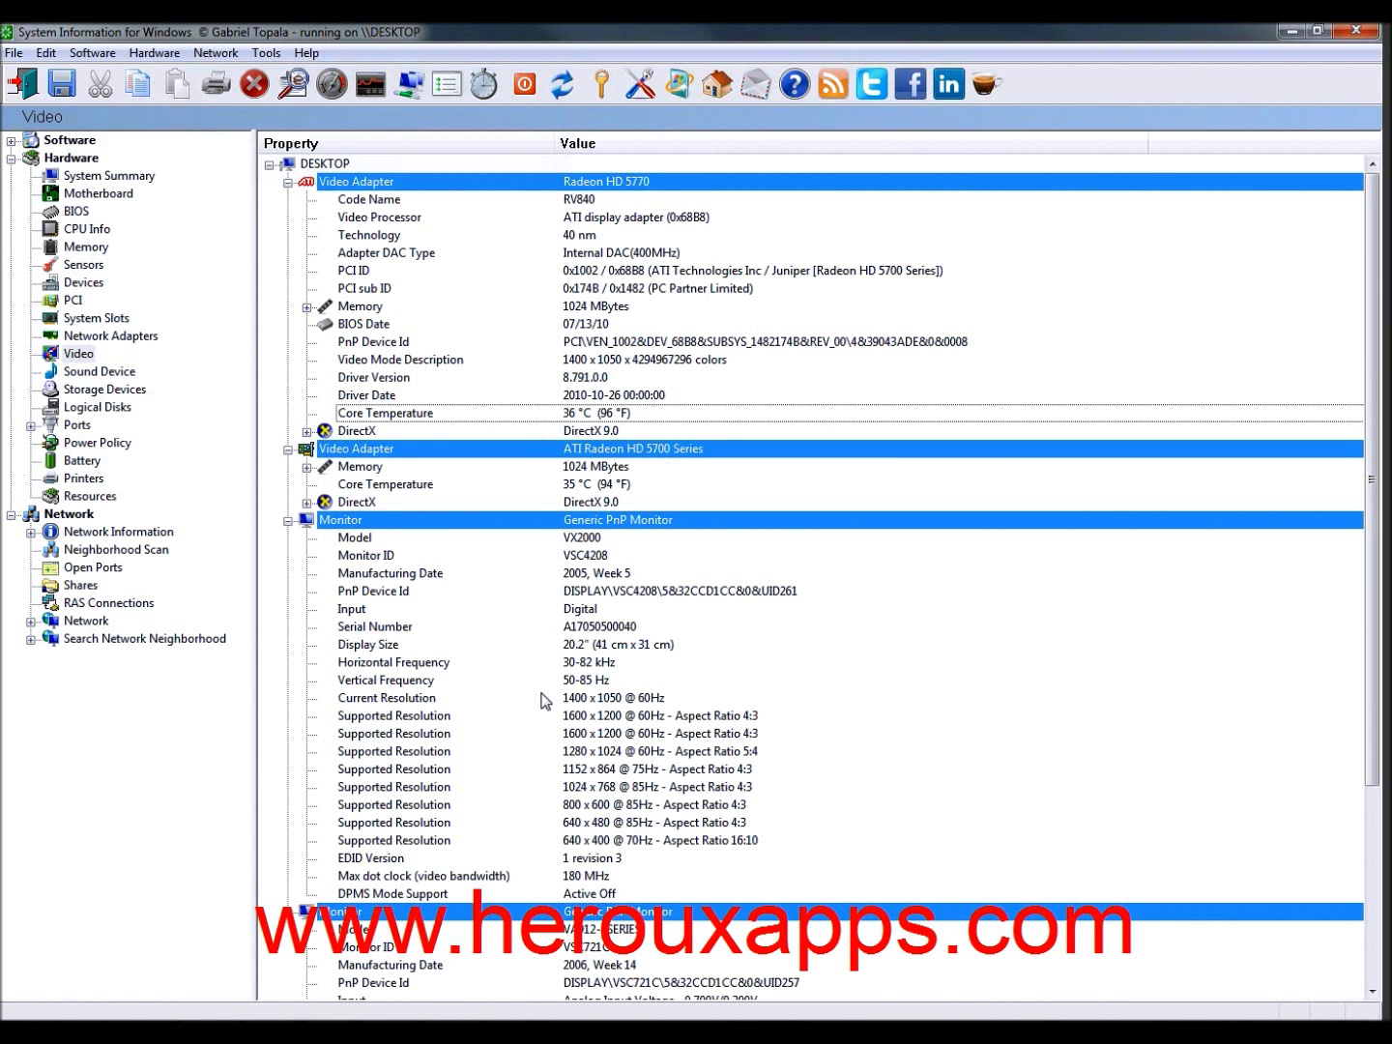
{"action": "scroll", "coordinate": [544, 699], "scroll_direction": "down", "scroll_amount": 5}
{"action": "scroll", "coordinate": [662, 720], "scroll_direction": "up", "scroll_amount": 5}
- Open Storage Devices and check Disk 0's manufacturer, size, interface, temperature and drive letters
{"action": "left_click", "coordinate": [129, 391]}
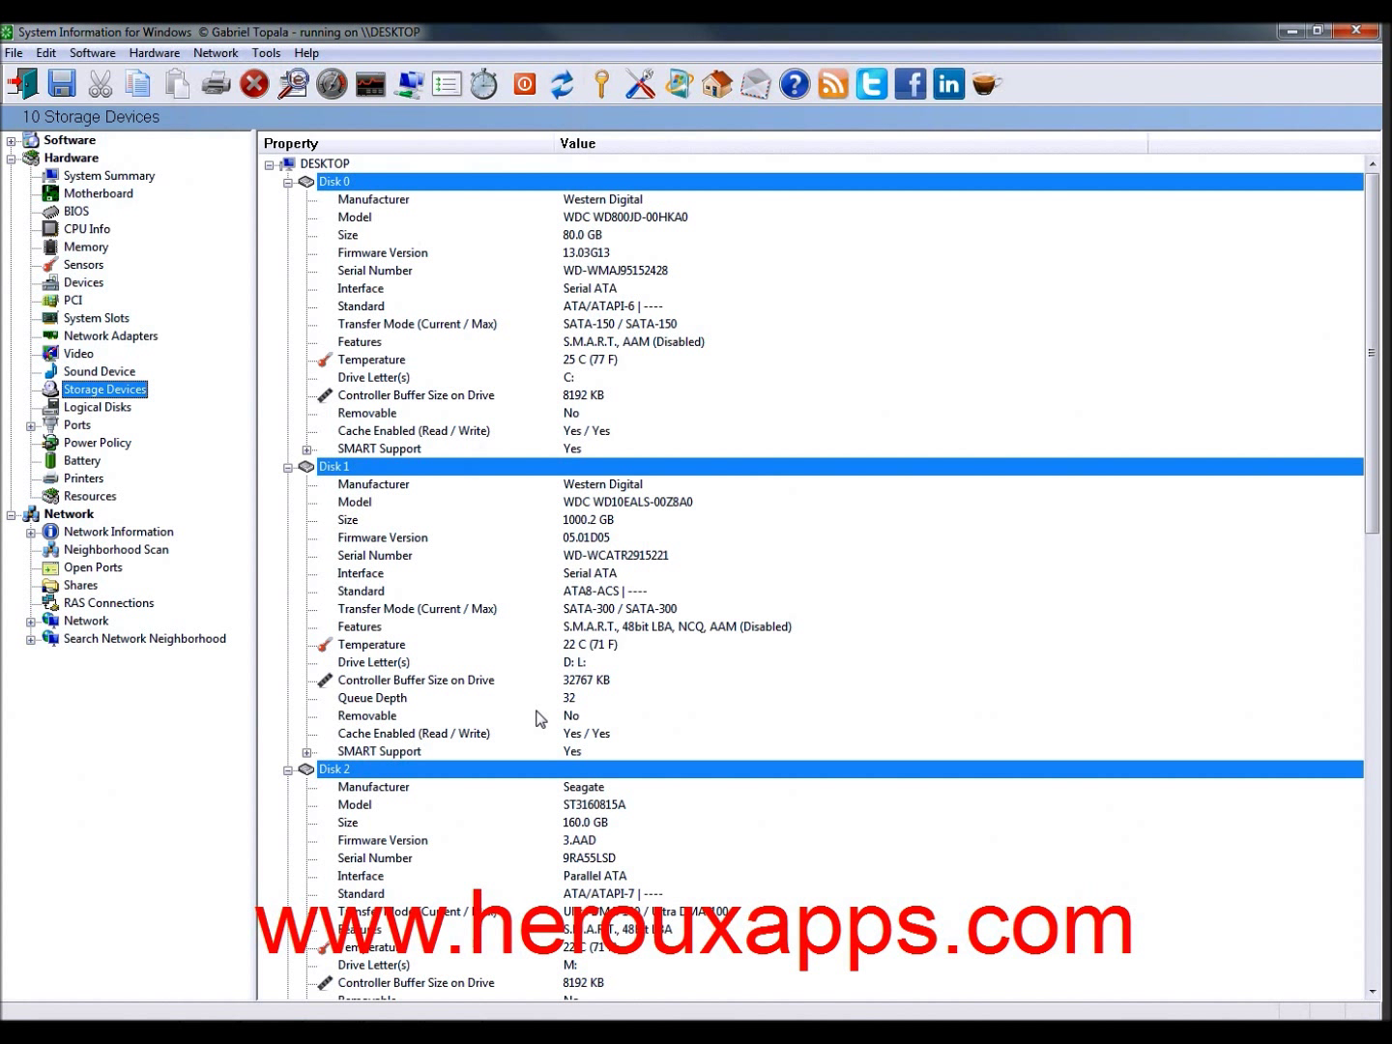
{"action": "left_click", "coordinate": [376, 203]}
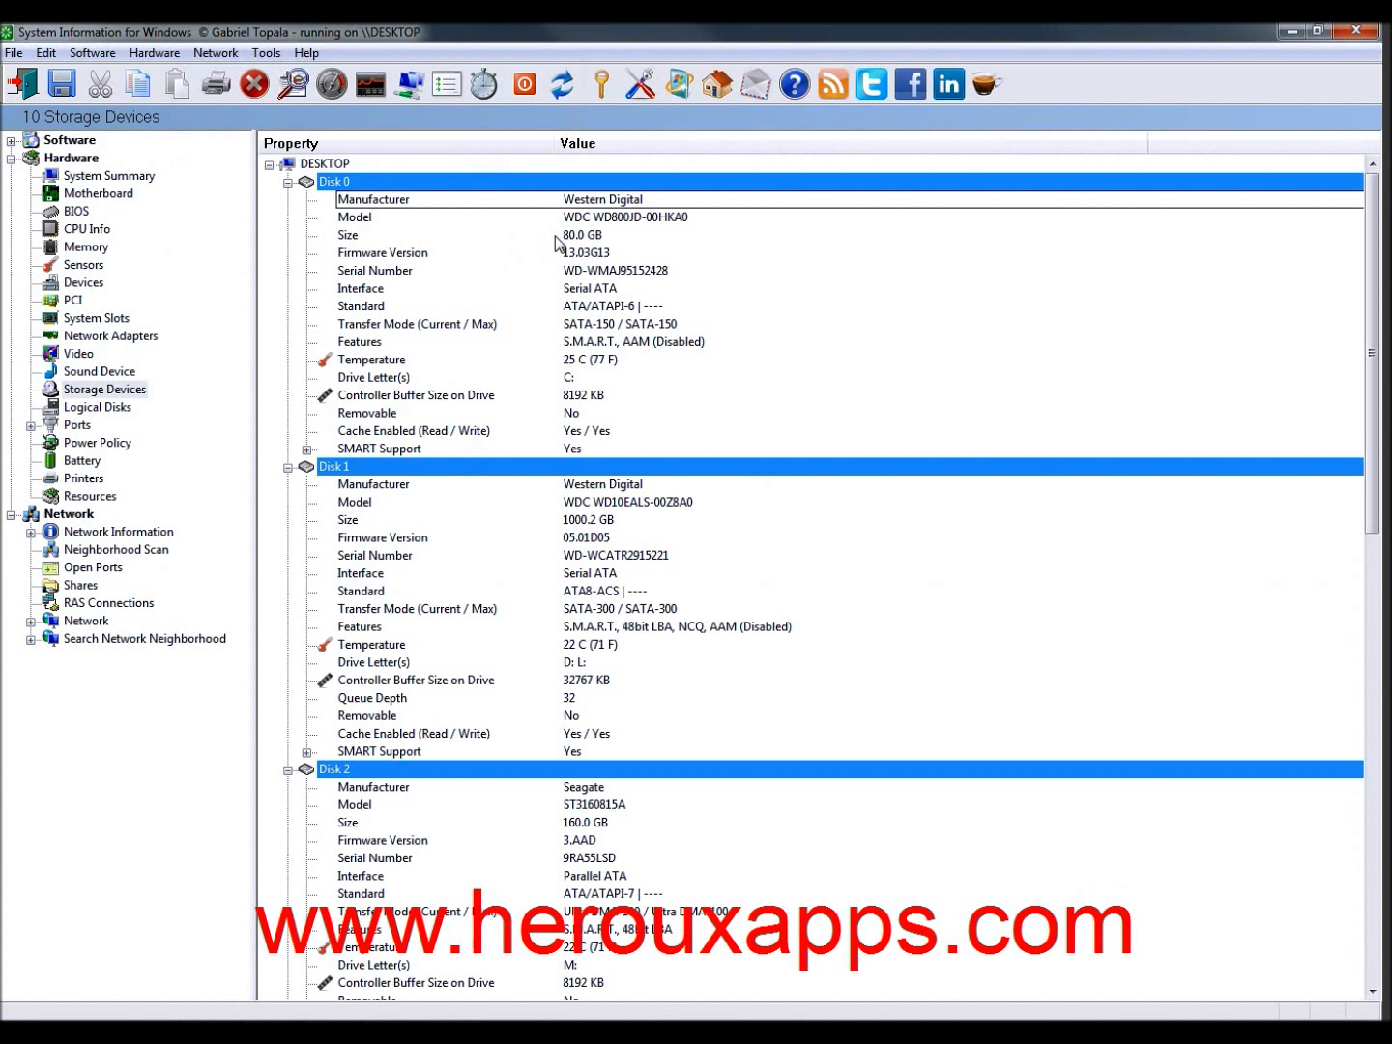
{"action": "left_click", "coordinate": [346, 236]}
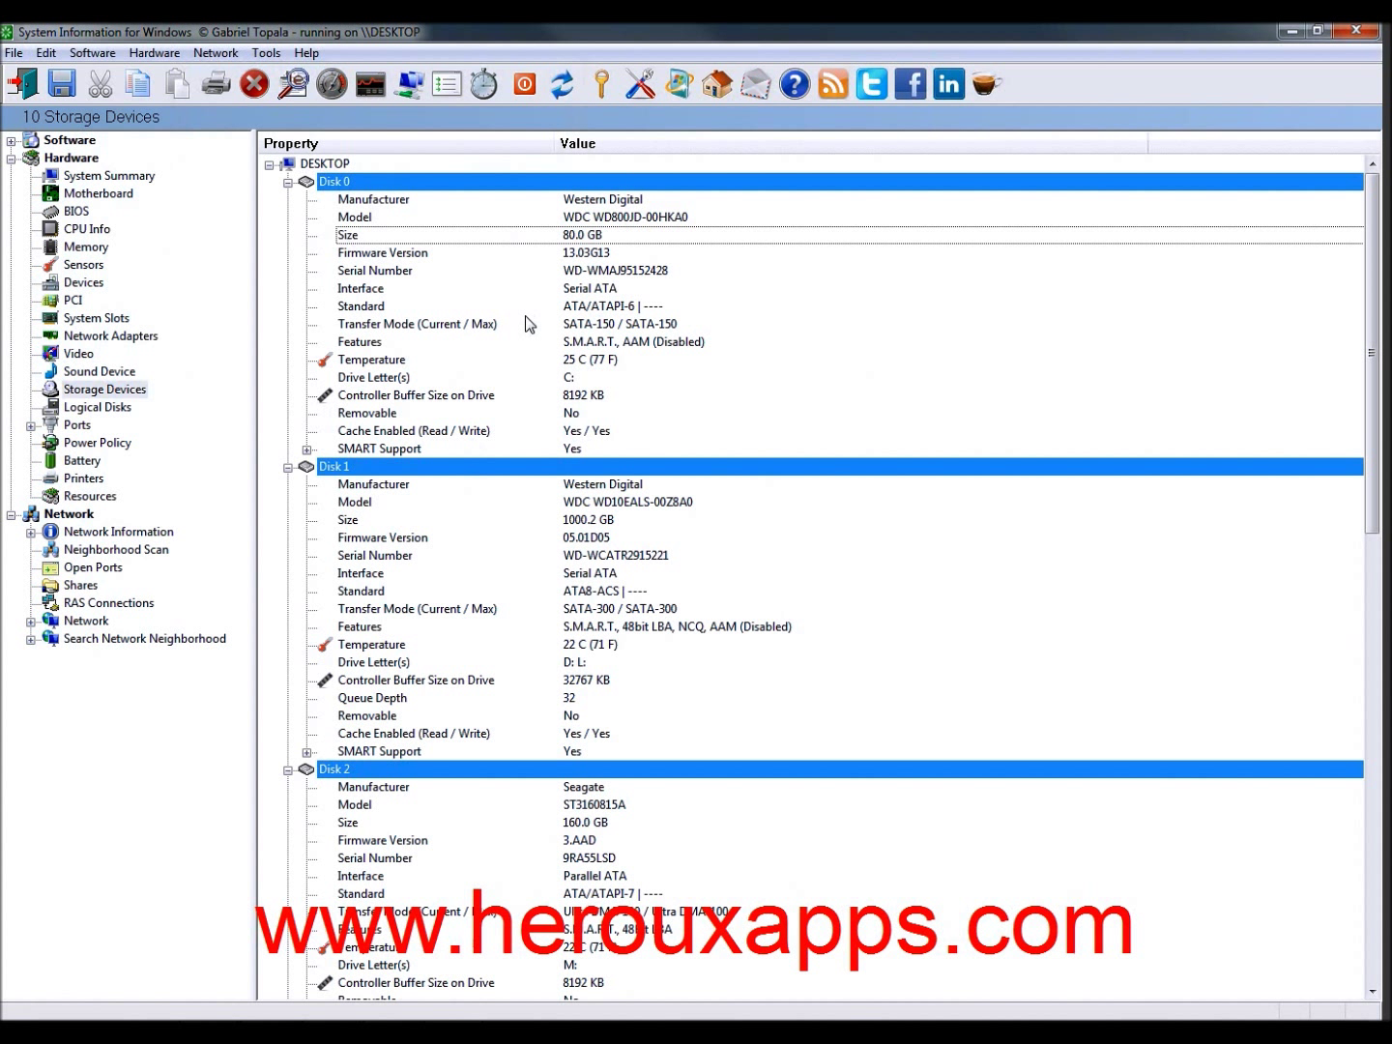
{"action": "left_click", "coordinate": [398, 293]}
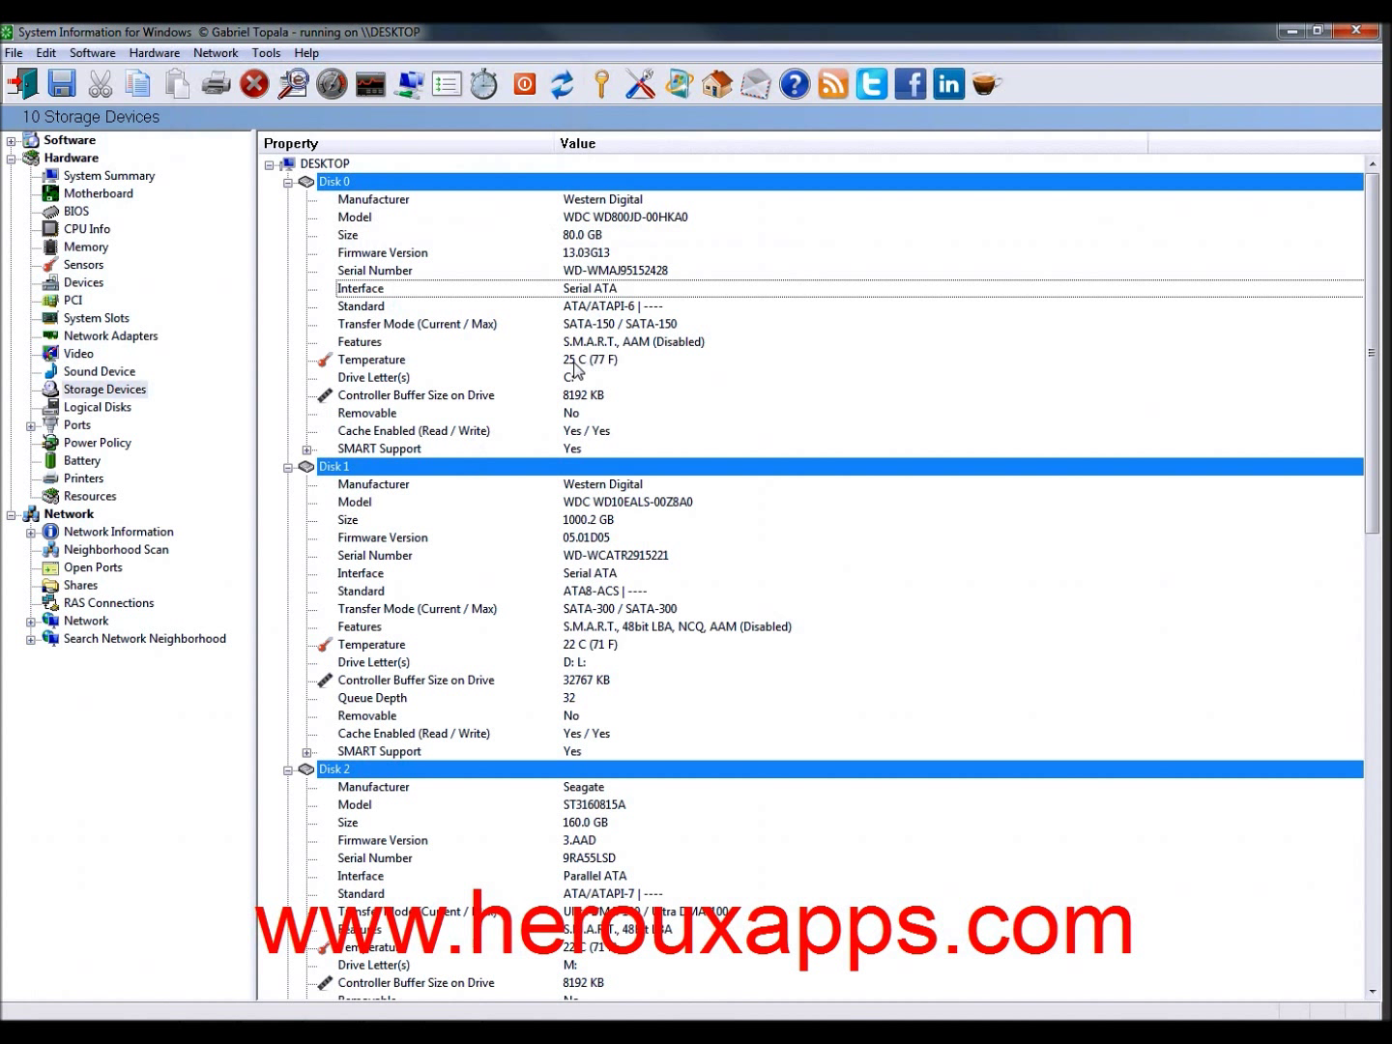
{"action": "left_click", "coordinate": [378, 364]}
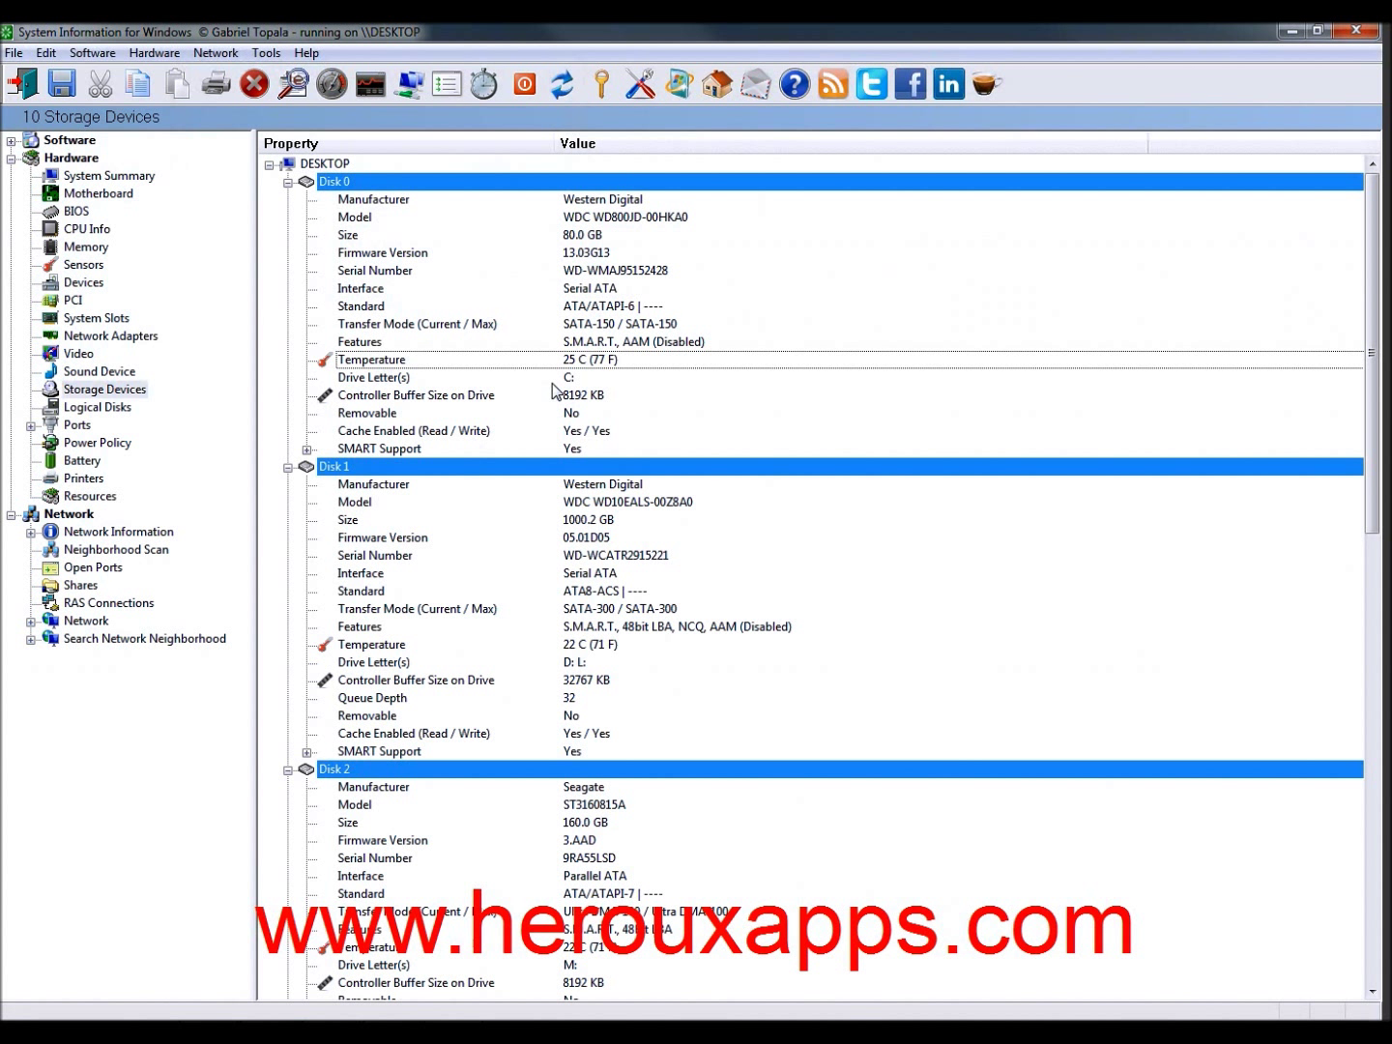
{"action": "left_click", "coordinate": [384, 383]}
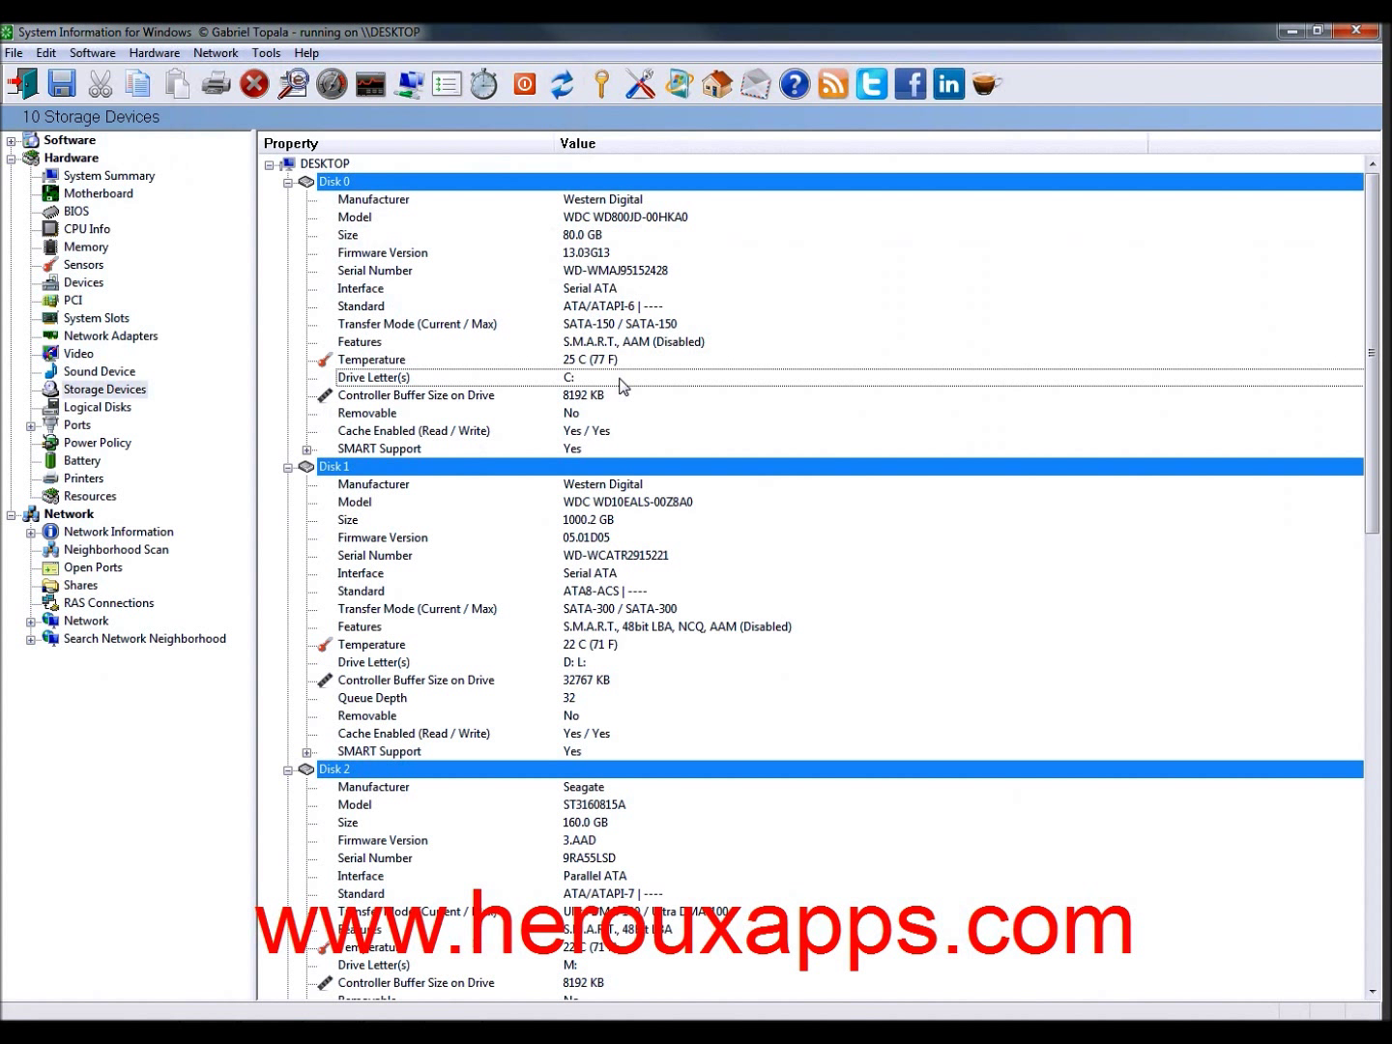
- Expand and collapse Disk 0's SMART attribute table, then show the Ports list
{"action": "left_click", "coordinate": [308, 450]}
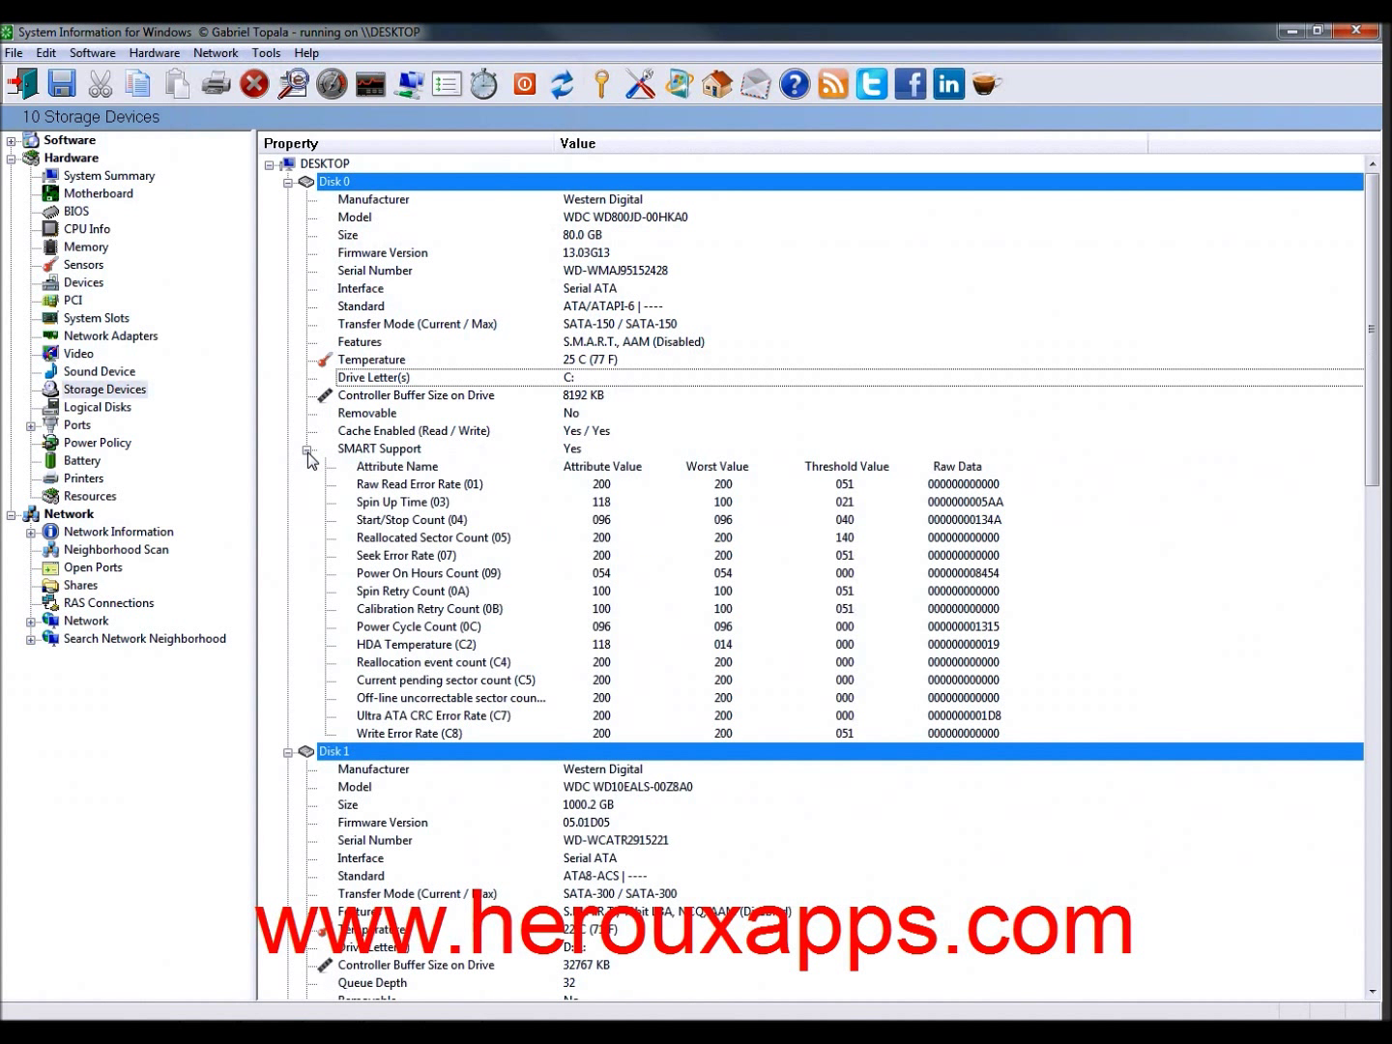
{"action": "left_click", "coordinate": [309, 452]}
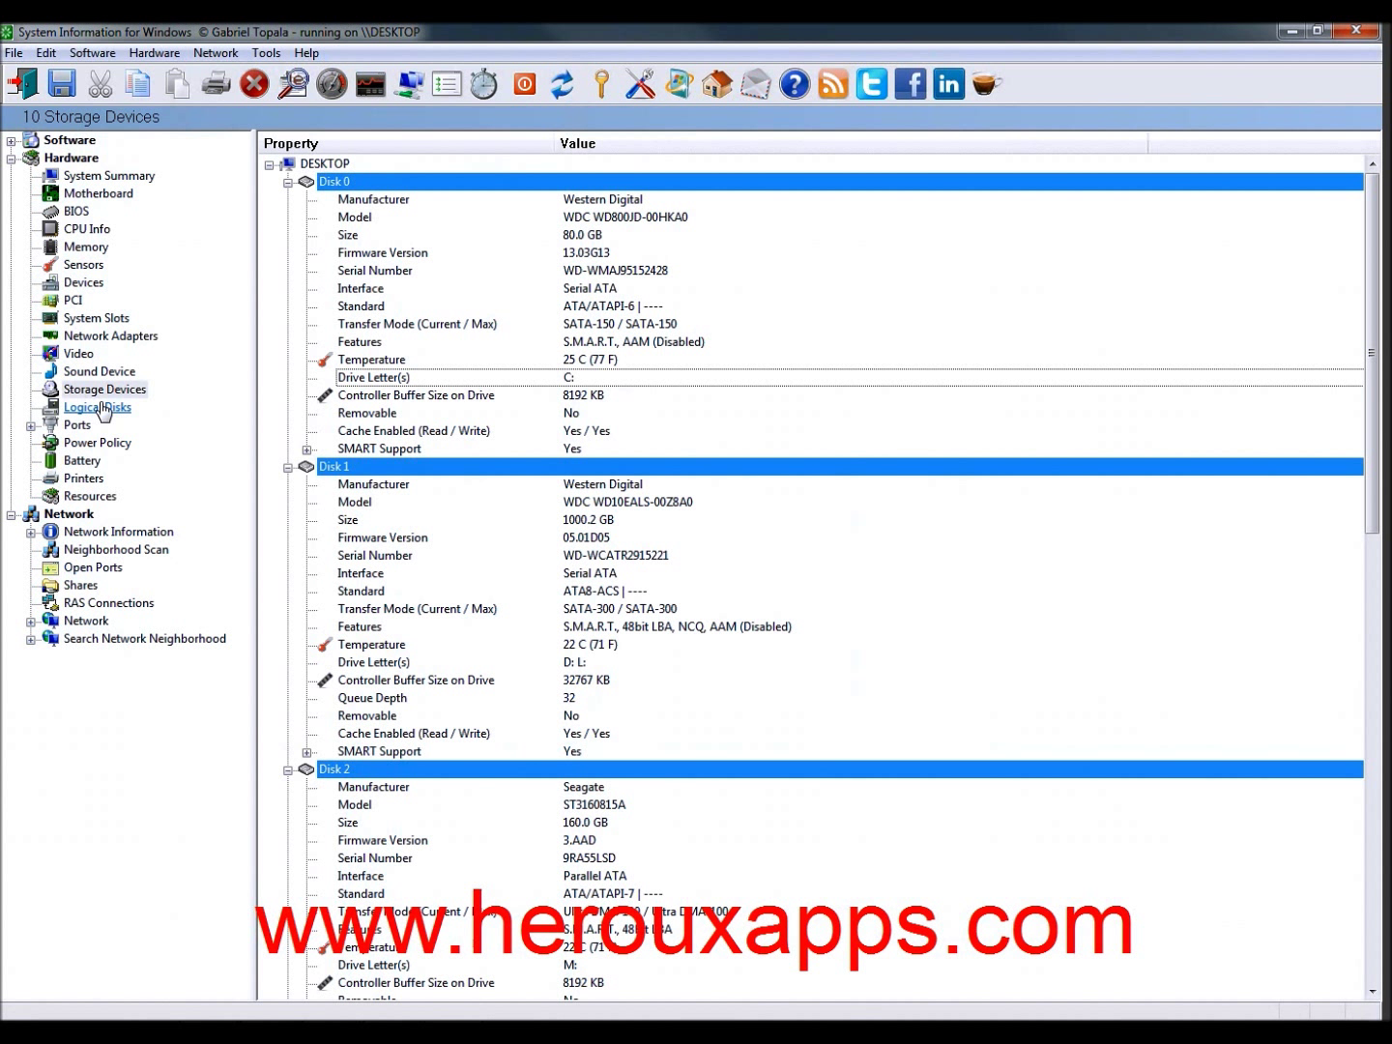
{"action": "left_click", "coordinate": [117, 426]}
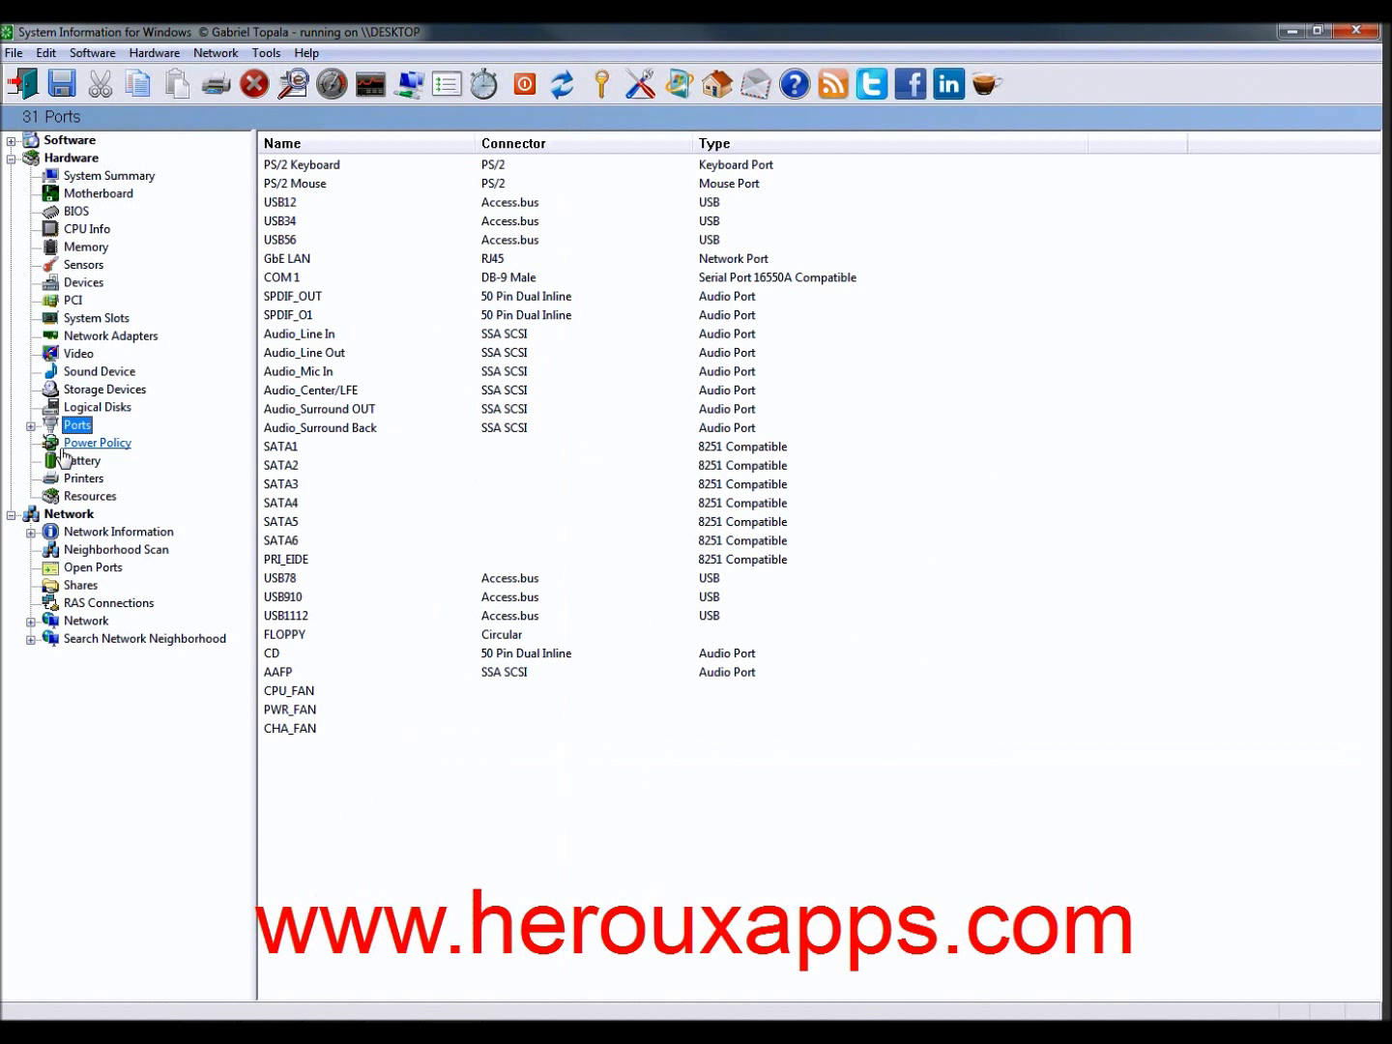
- Expand Ports and view the Serial and Parallel, Modem and USB pages
{"action": "left_click", "coordinate": [31, 428]}
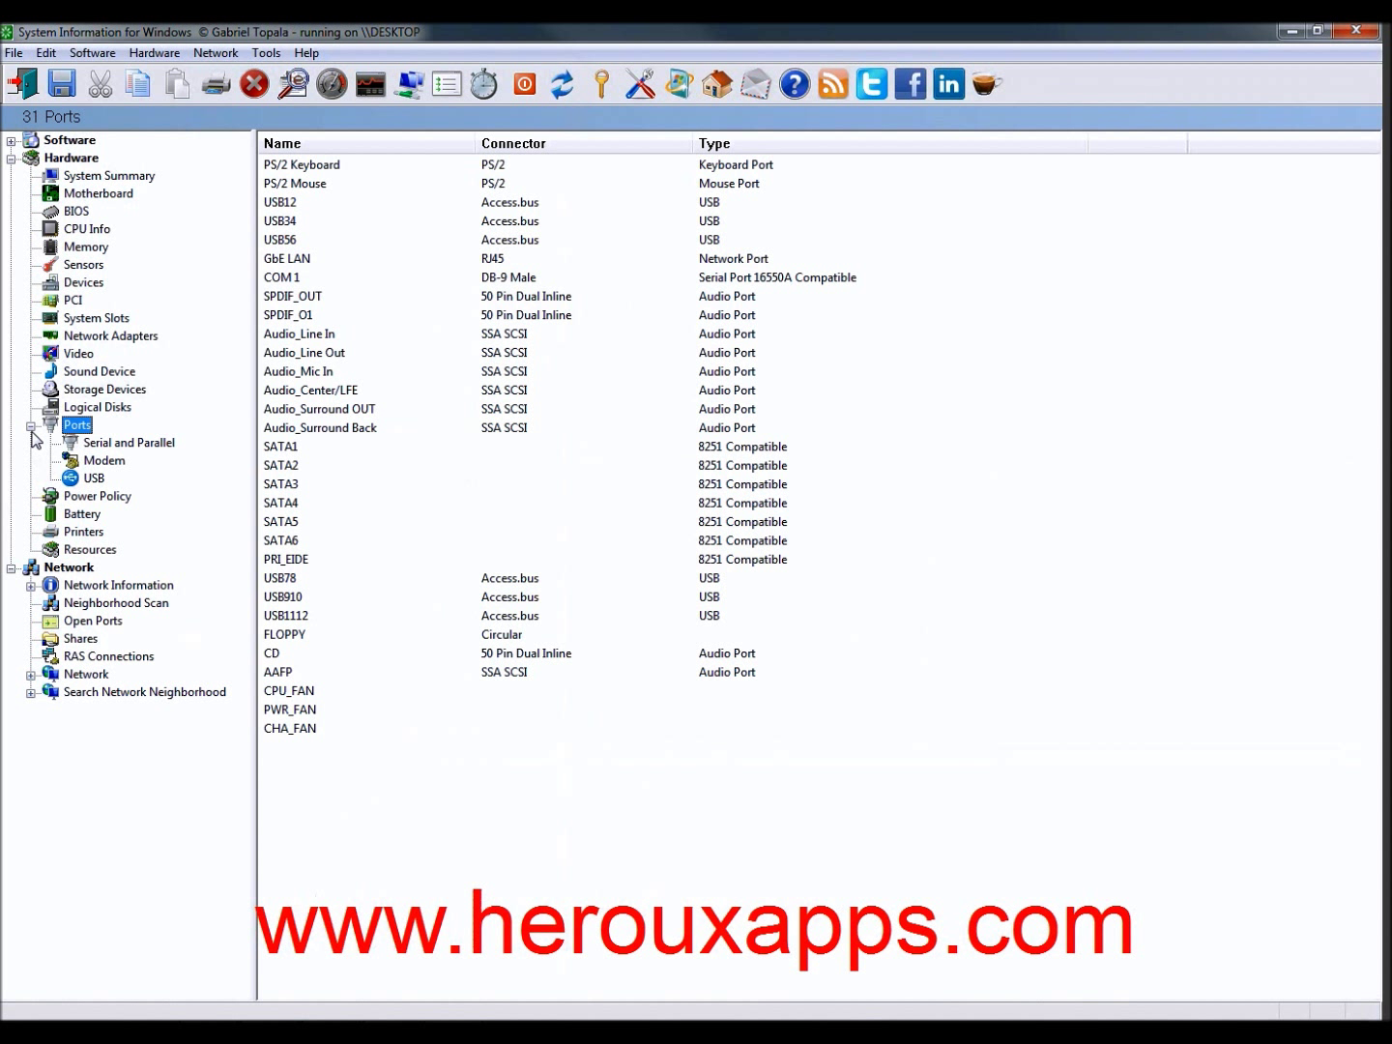
{"action": "left_click", "coordinate": [118, 448]}
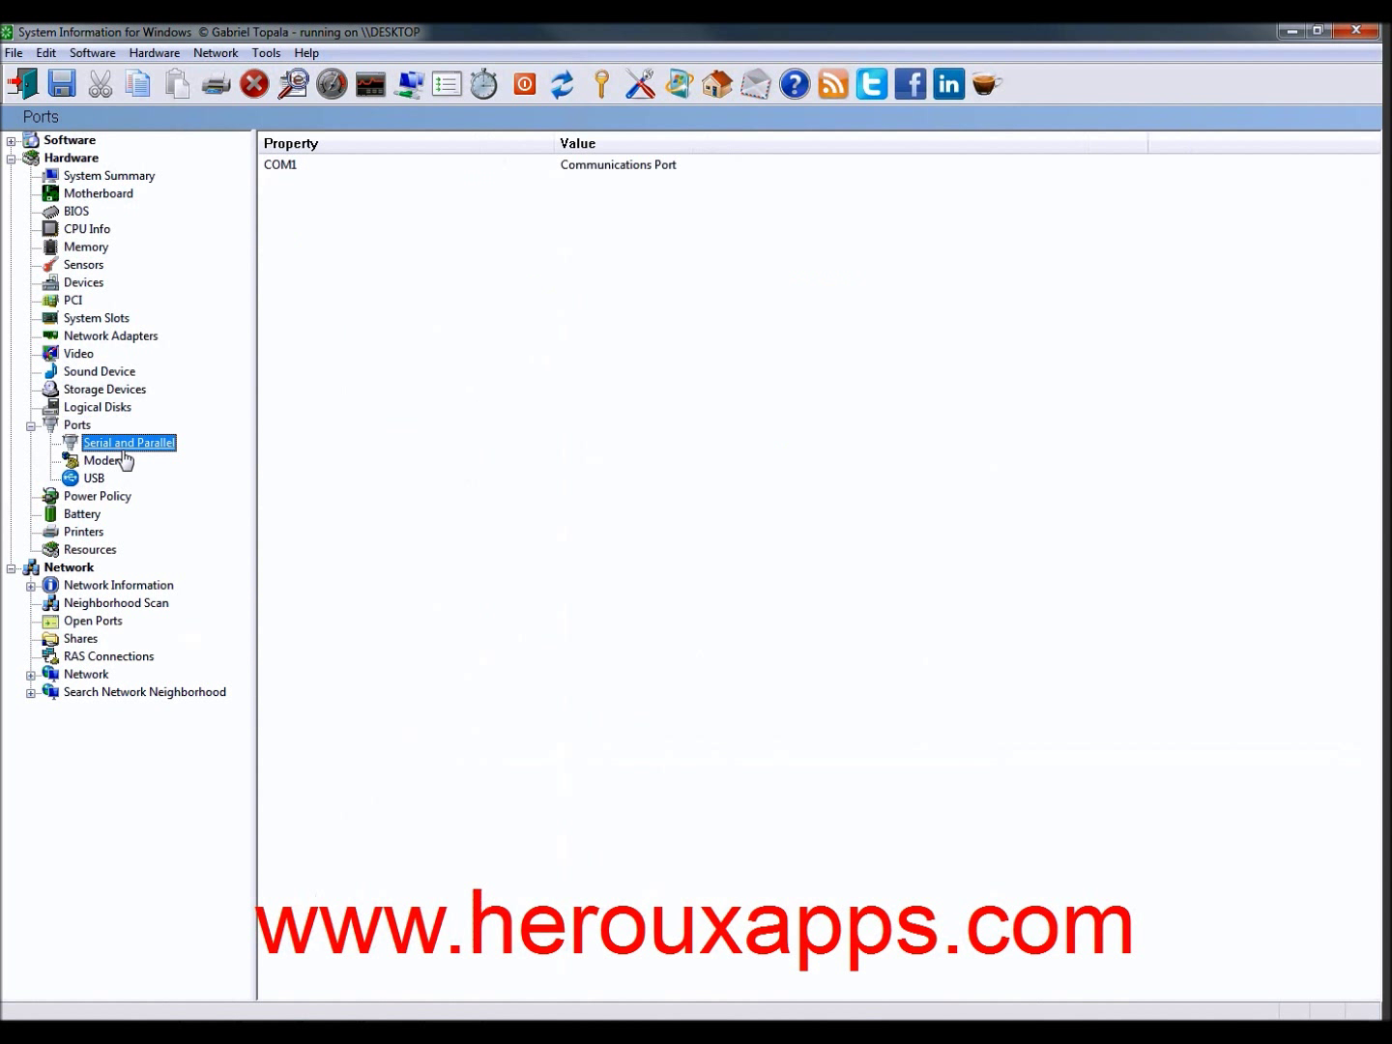
{"action": "left_click", "coordinate": [101, 465]}
{"action": "left_click", "coordinate": [94, 479]}
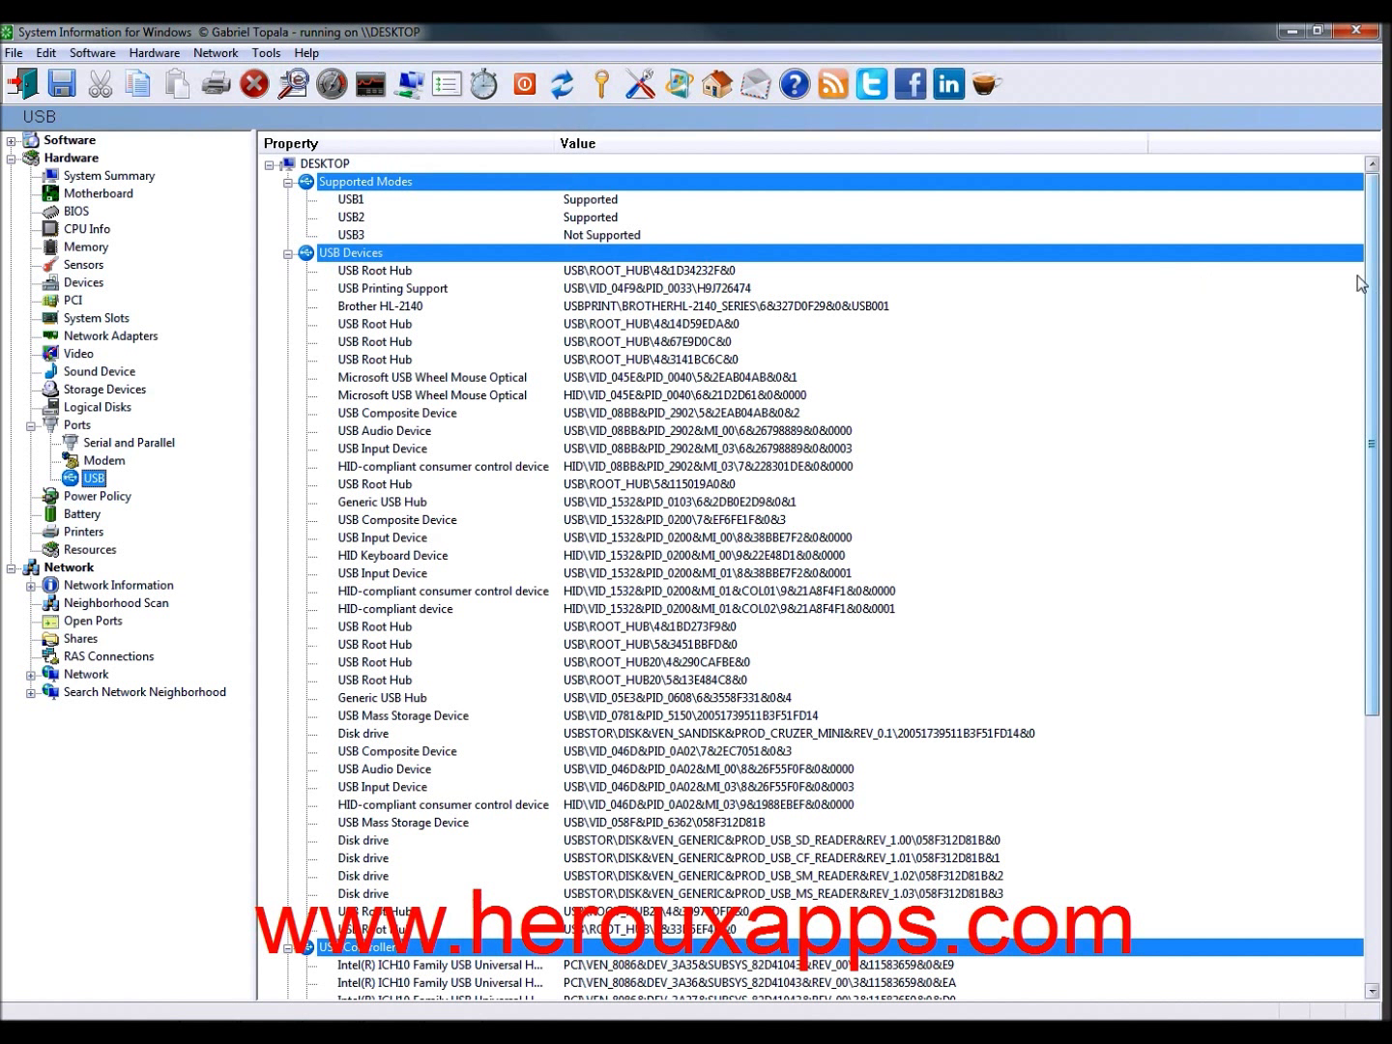
- Browse the USB Root Hub and HID-compliant device entries, then collapse Ports to show the 31-port table
{"action": "left_click_drag", "start_coordinate": [1371, 272], "coordinate": [1368, 394]}
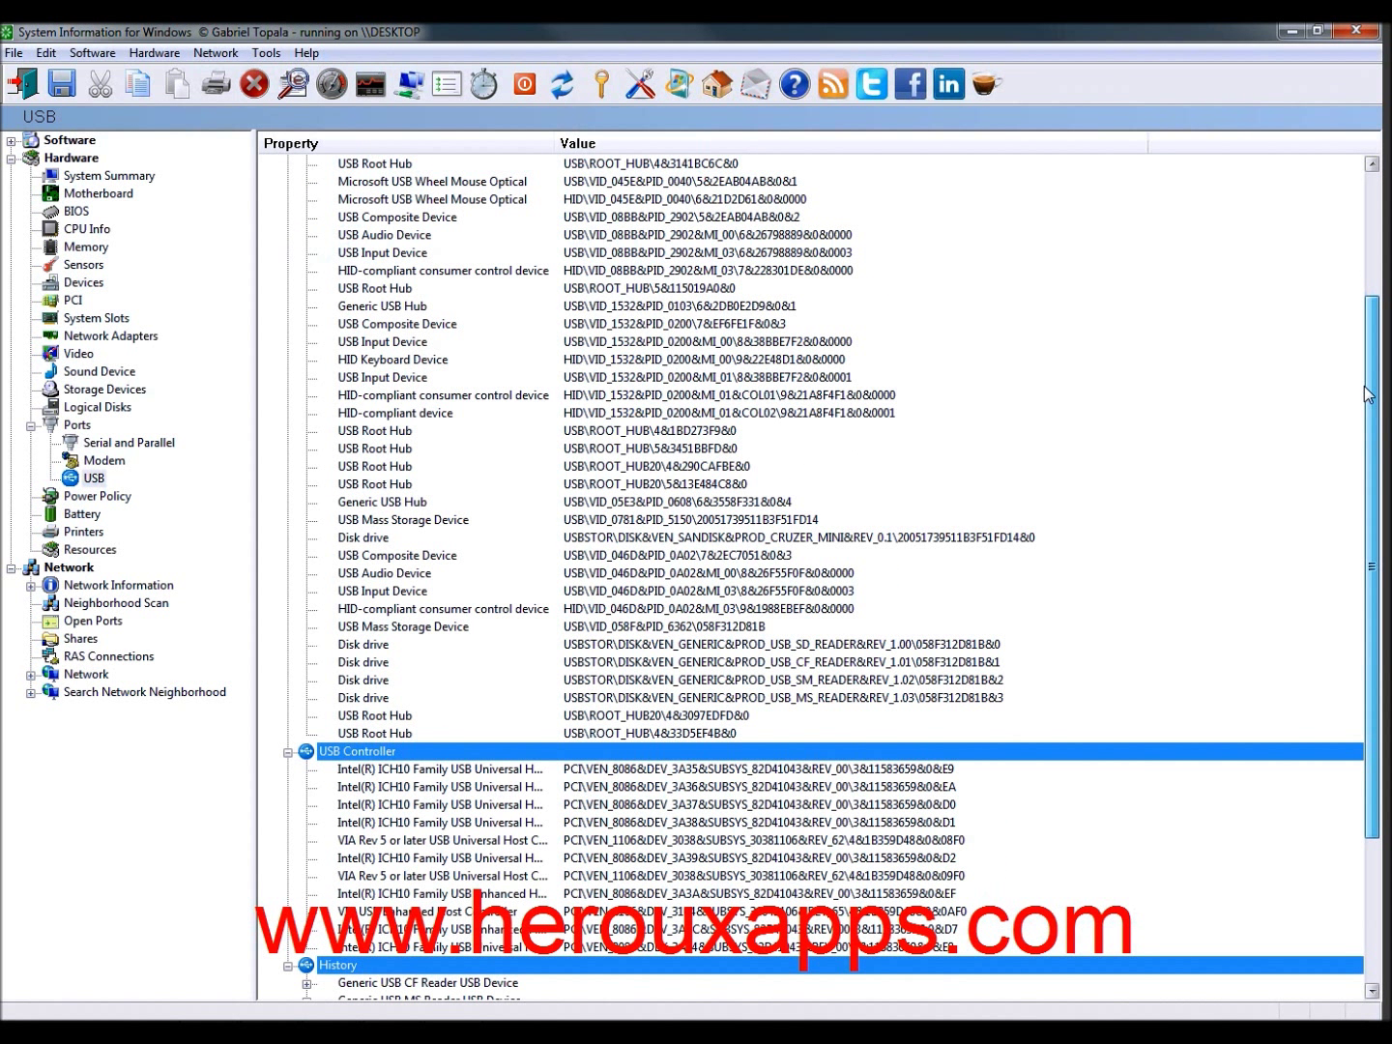
{"action": "left_click", "coordinate": [401, 294]}
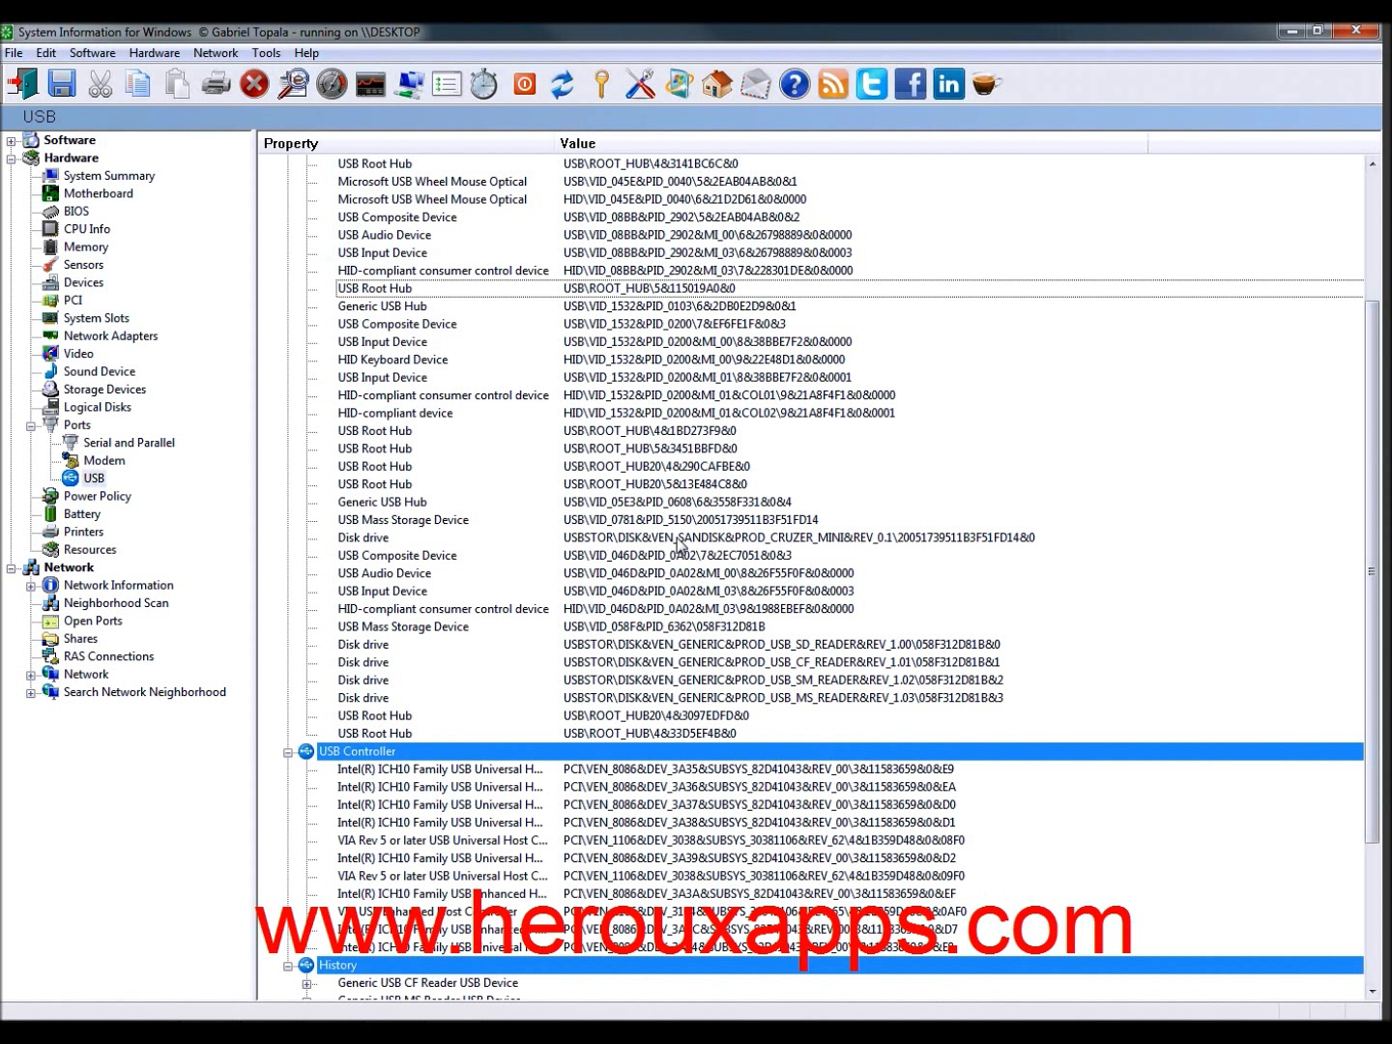
{"action": "left_click", "coordinate": [671, 609]}
{"action": "scroll", "coordinate": [704, 660], "scroll_direction": "down", "scroll_amount": 4}
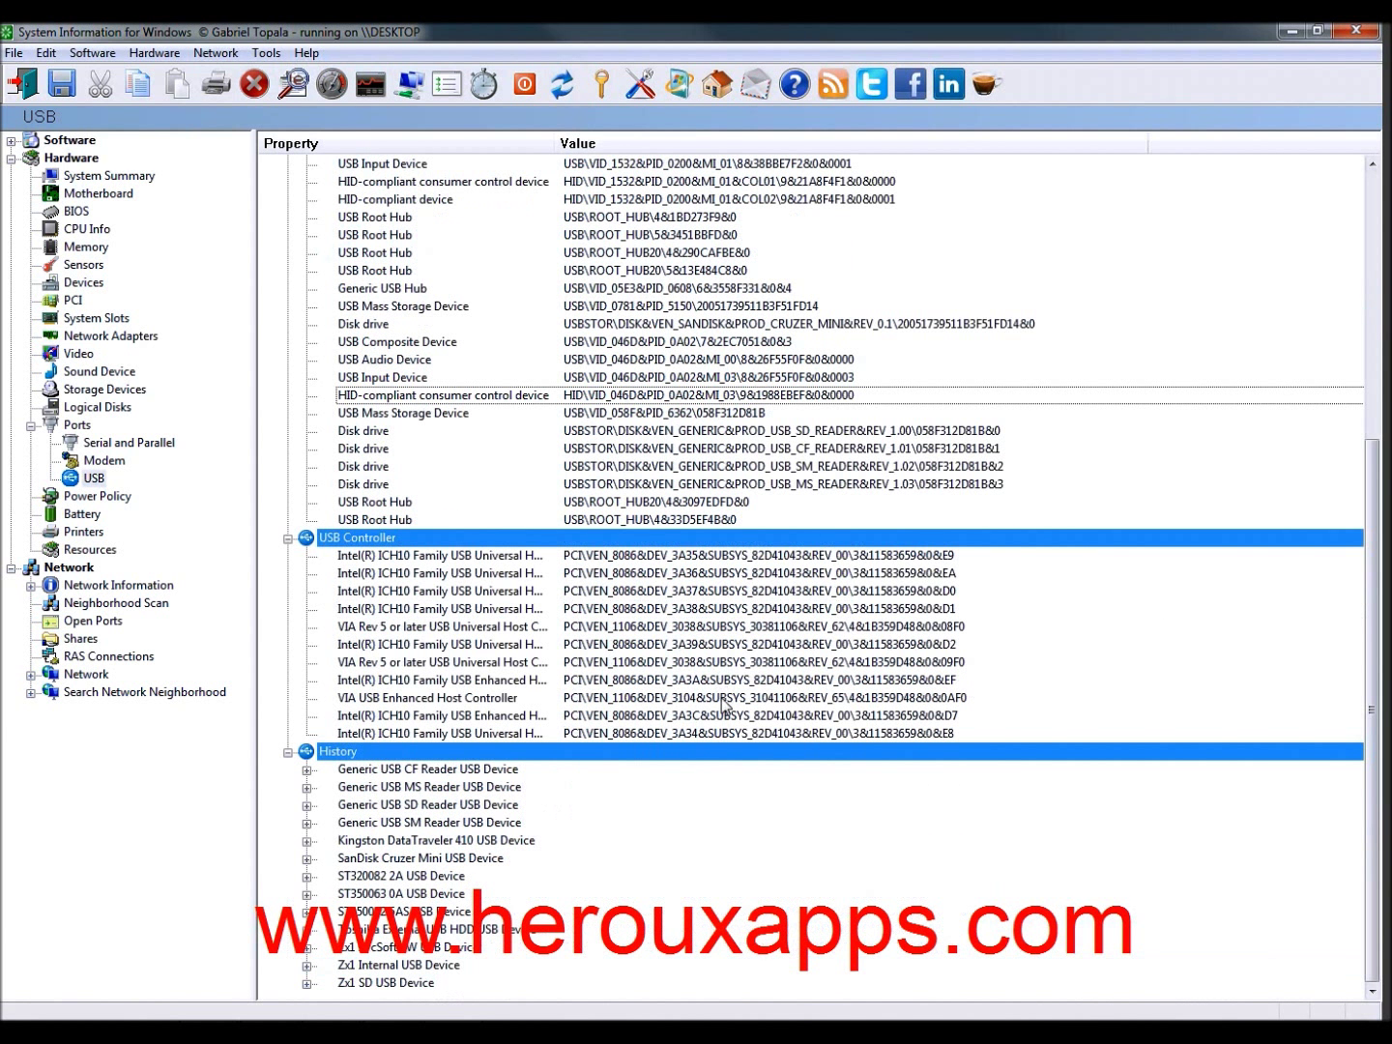
{"action": "scroll", "coordinate": [682, 372], "scroll_direction": "up", "scroll_amount": 4}
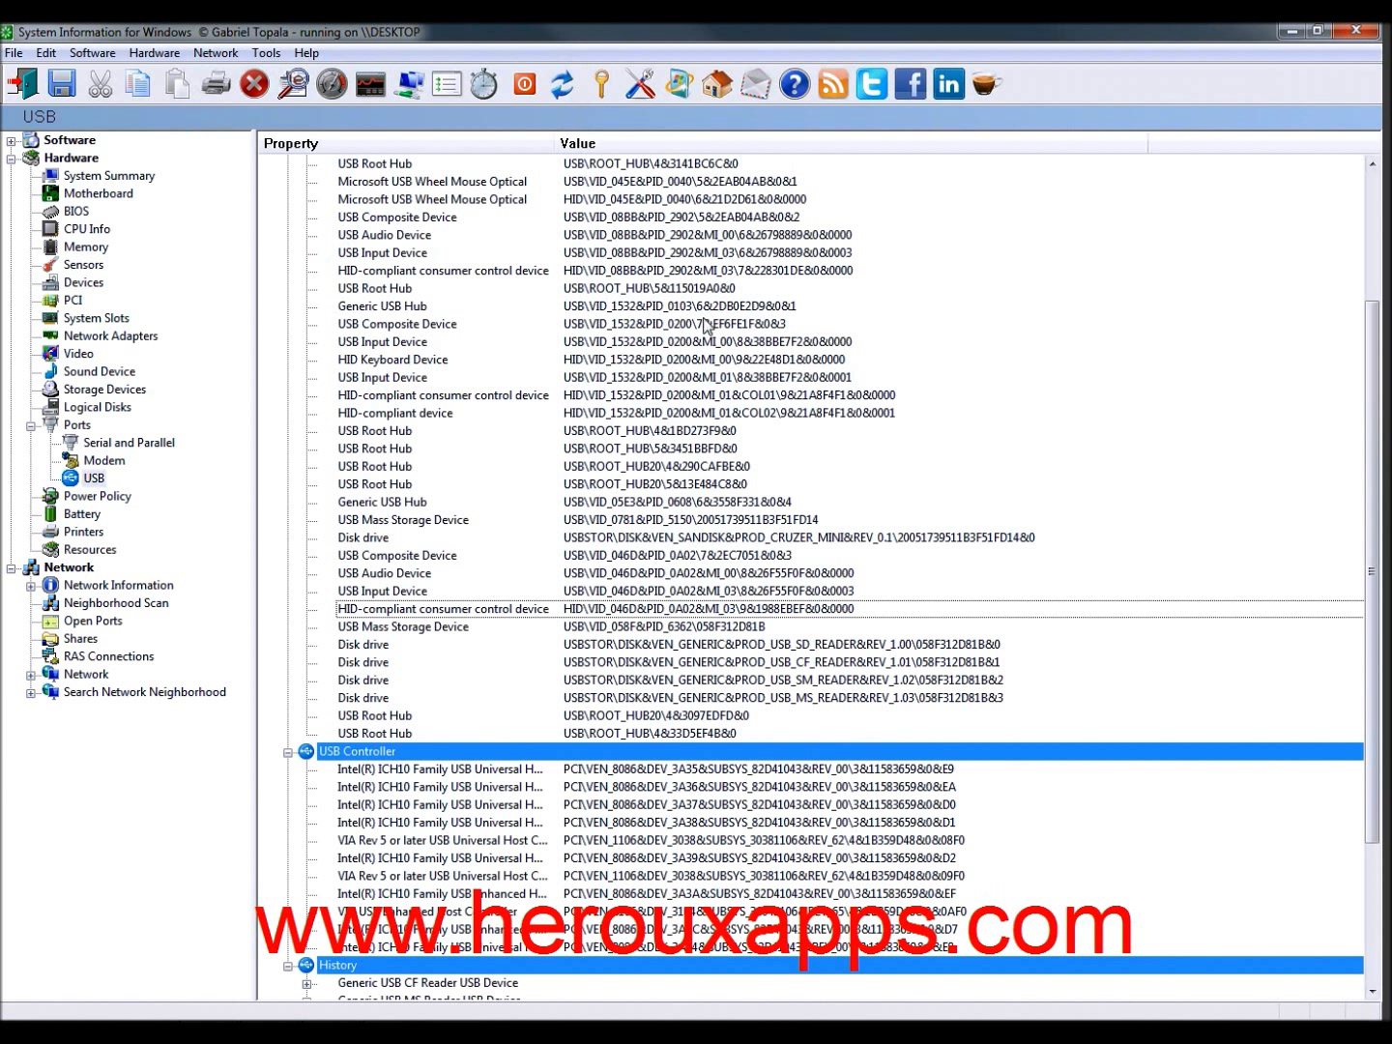
{"action": "left_click_drag", "start_coordinate": [577, 385], "coordinate": [591, 419]}
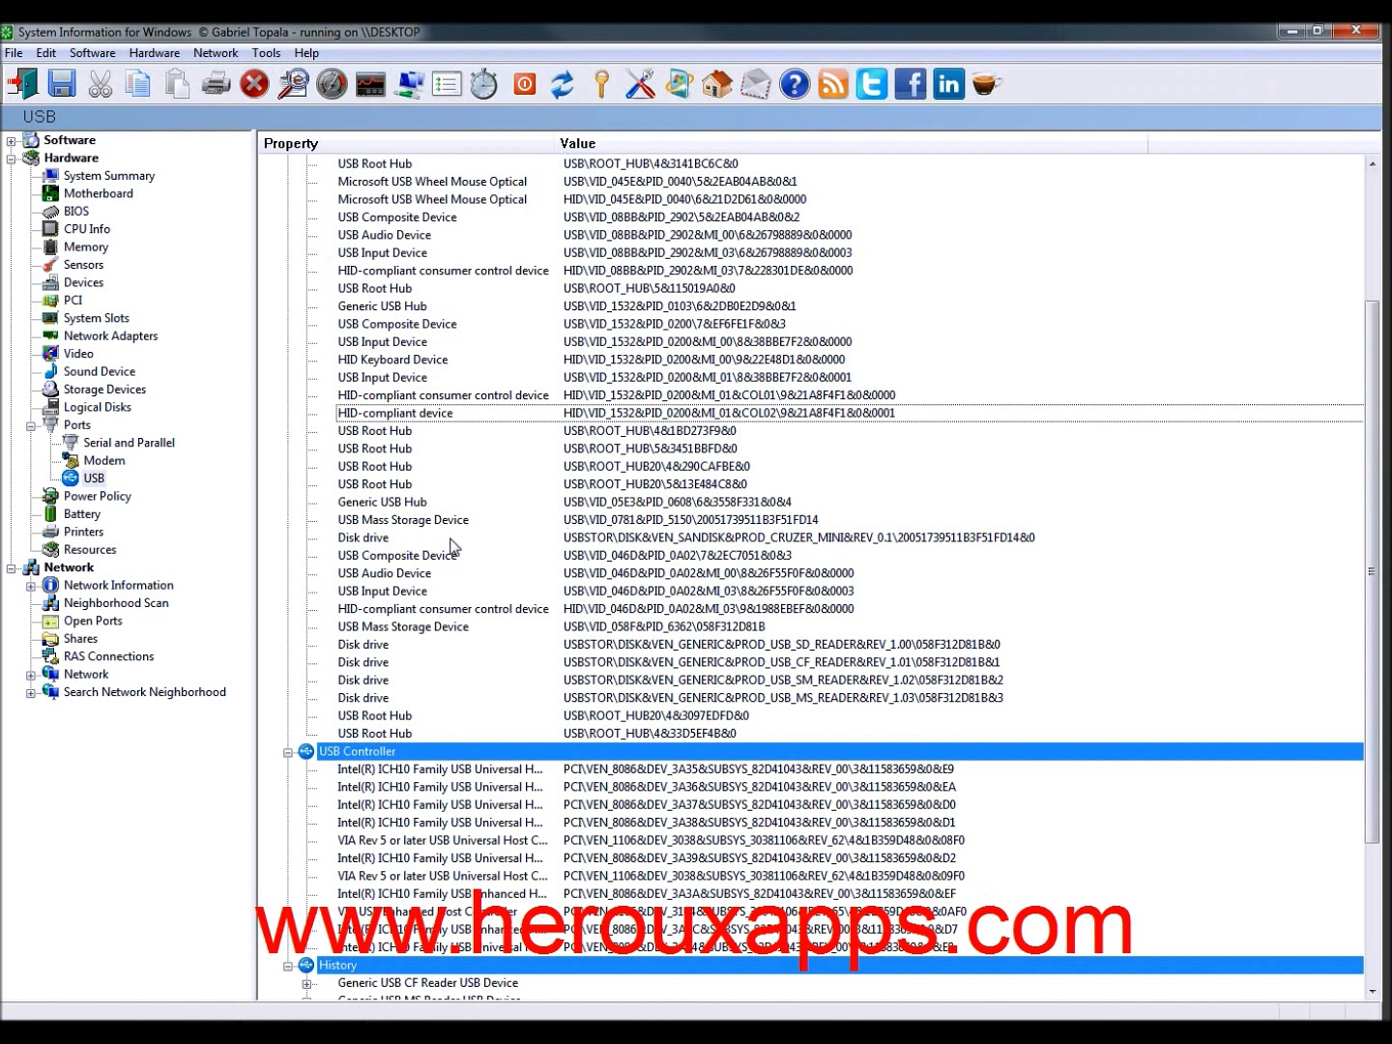
{"action": "key", "text": "Left"}
{"action": "key", "text": "Left"}
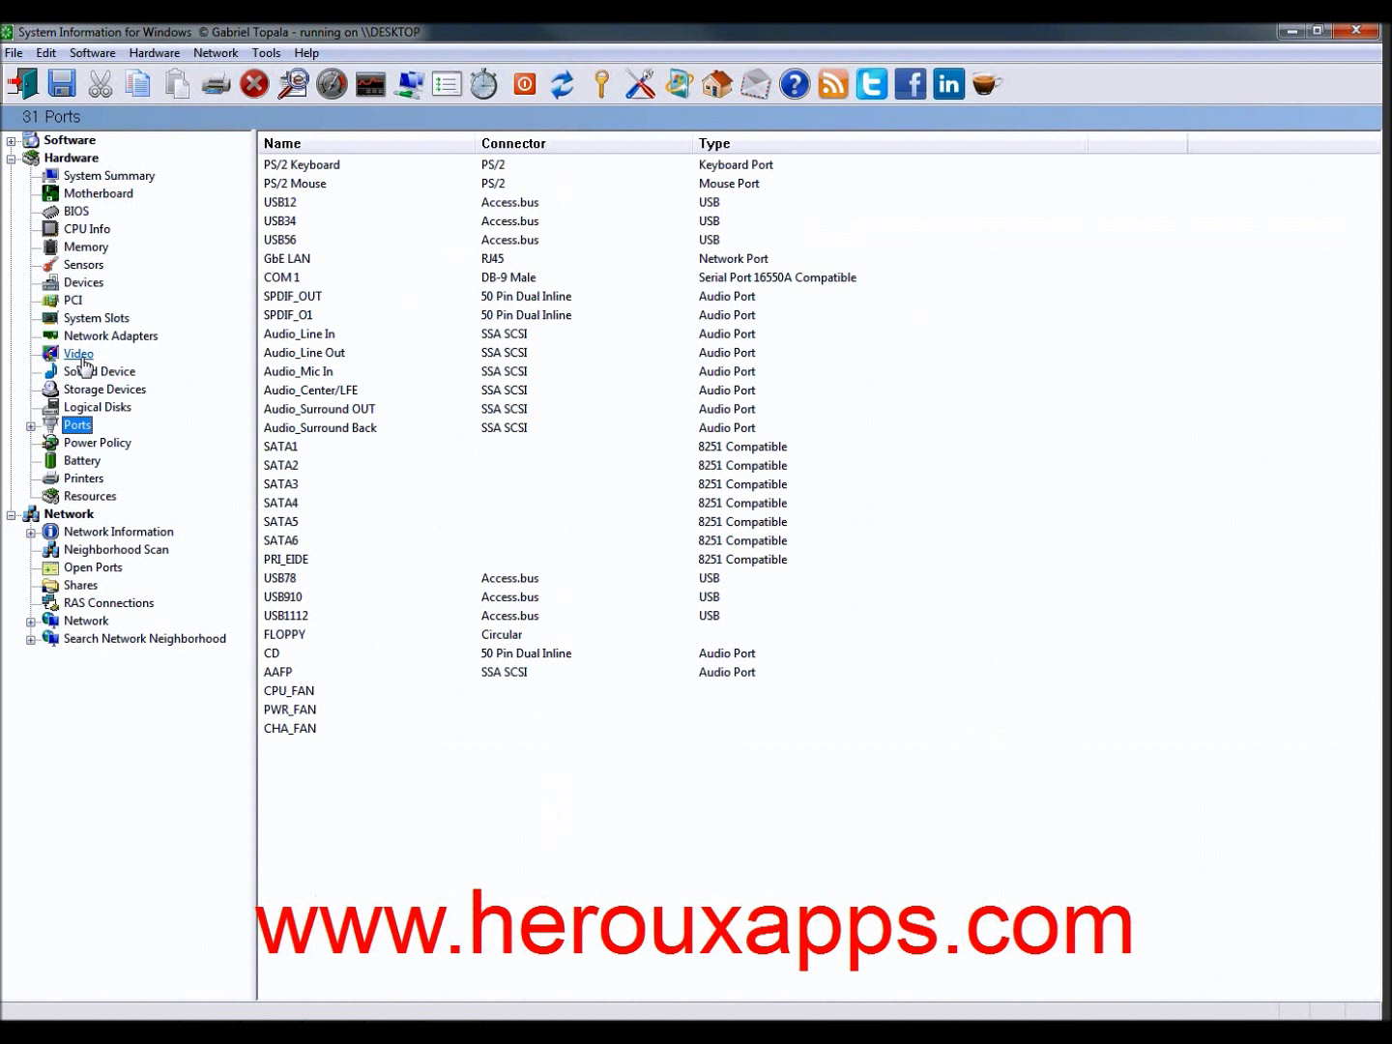
- Collapse Hardware, expand Network, and view the Neighborhood Scan and Open Ports pages
{"action": "left_click", "coordinate": [12, 157]}
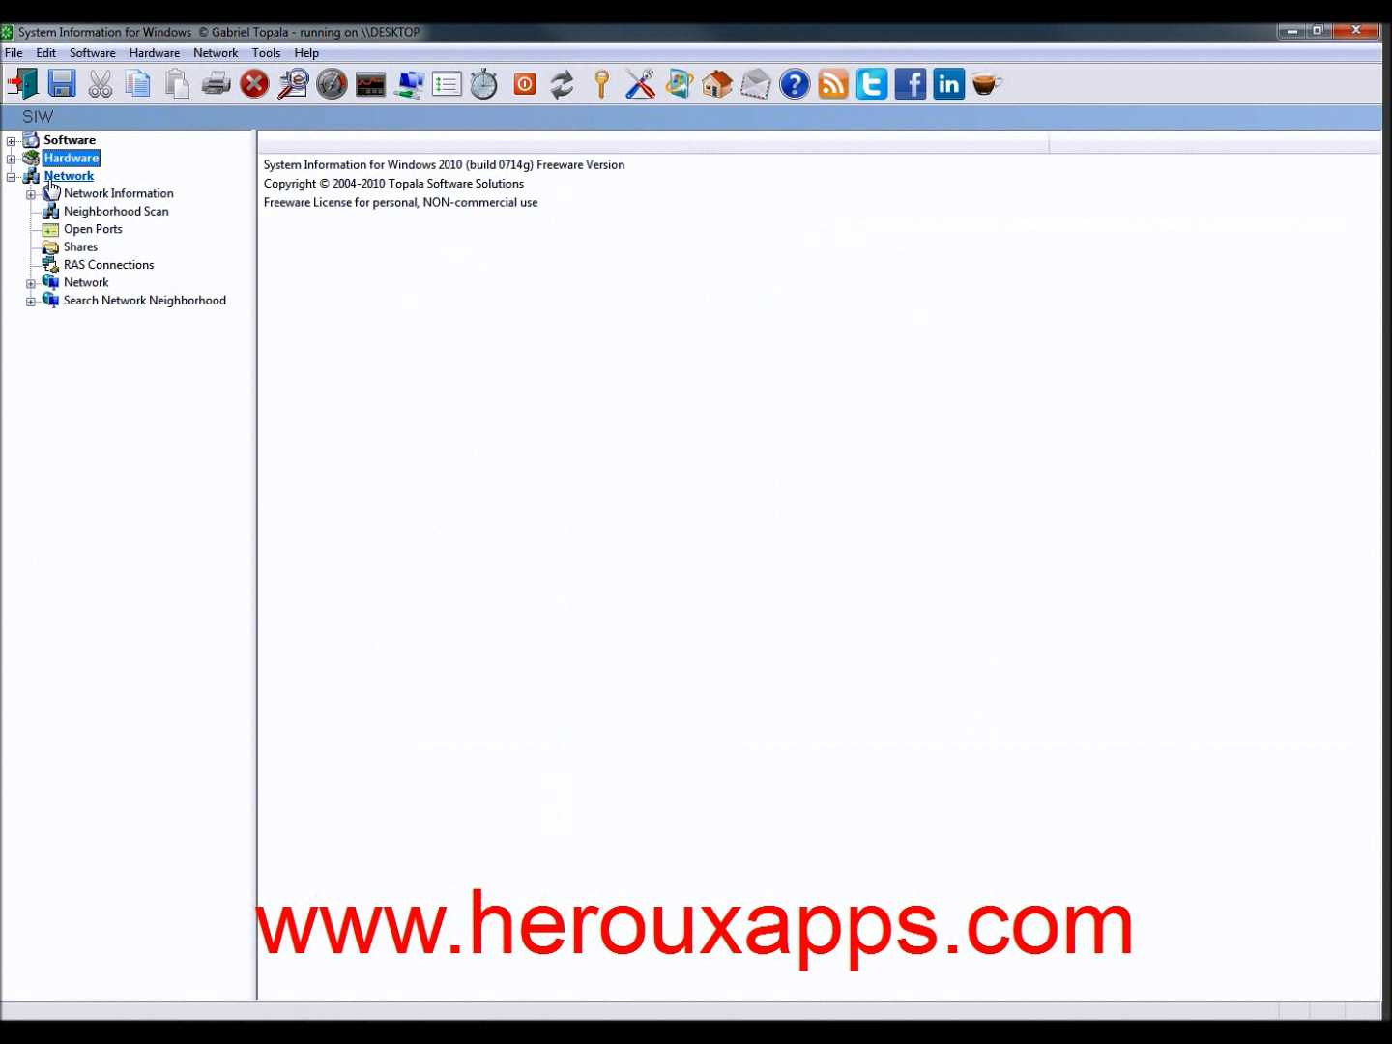
{"action": "left_click", "coordinate": [69, 177]}
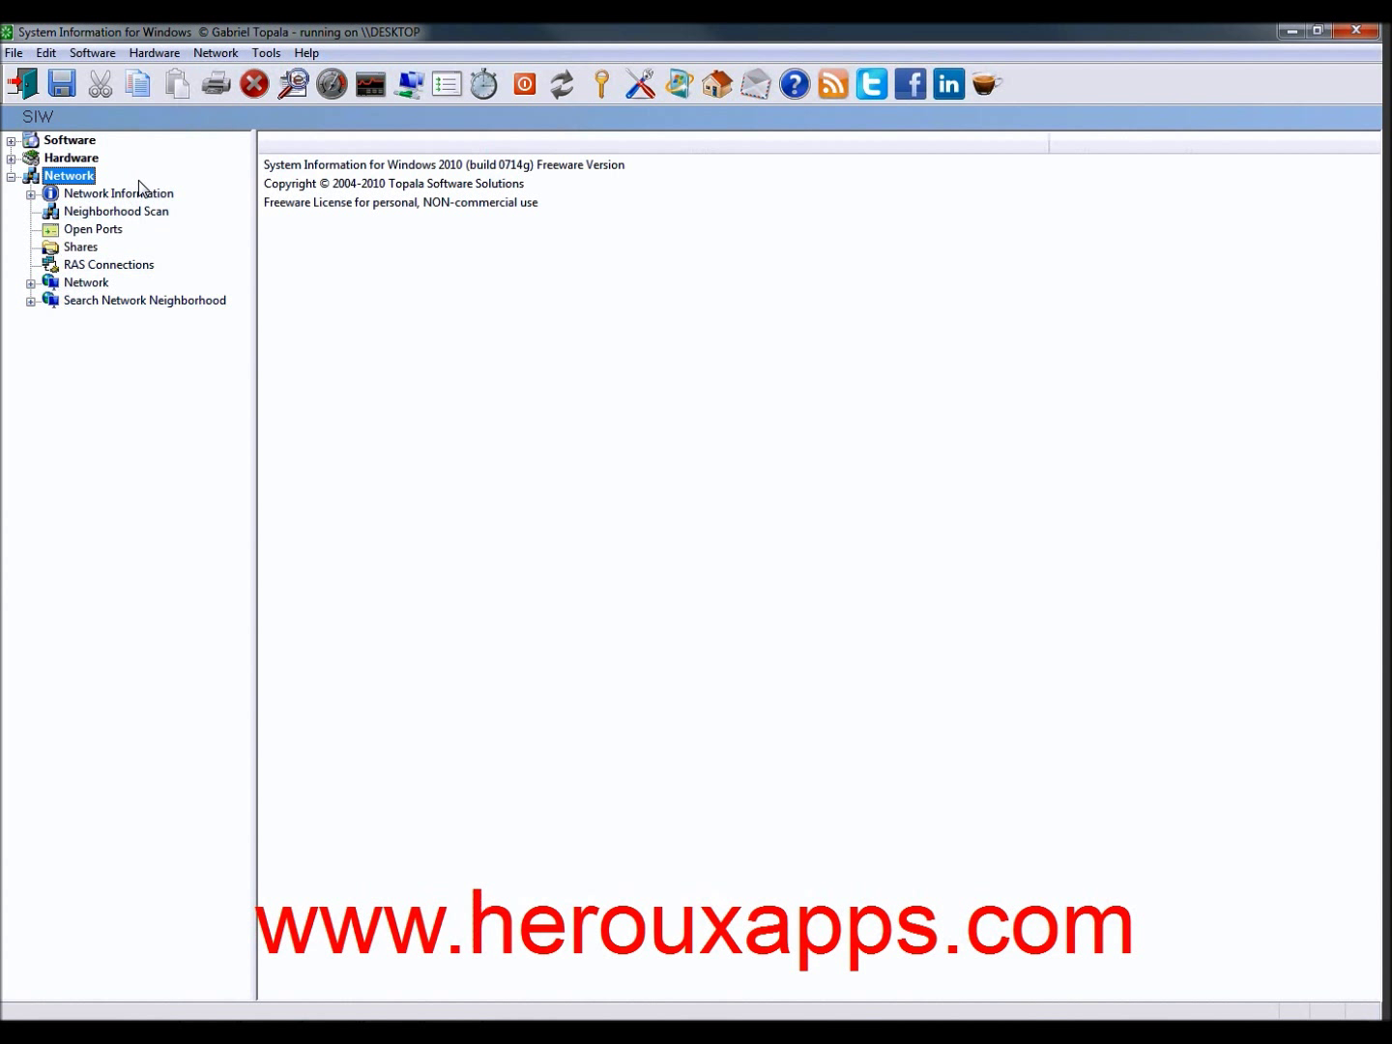
{"action": "left_click", "coordinate": [97, 211]}
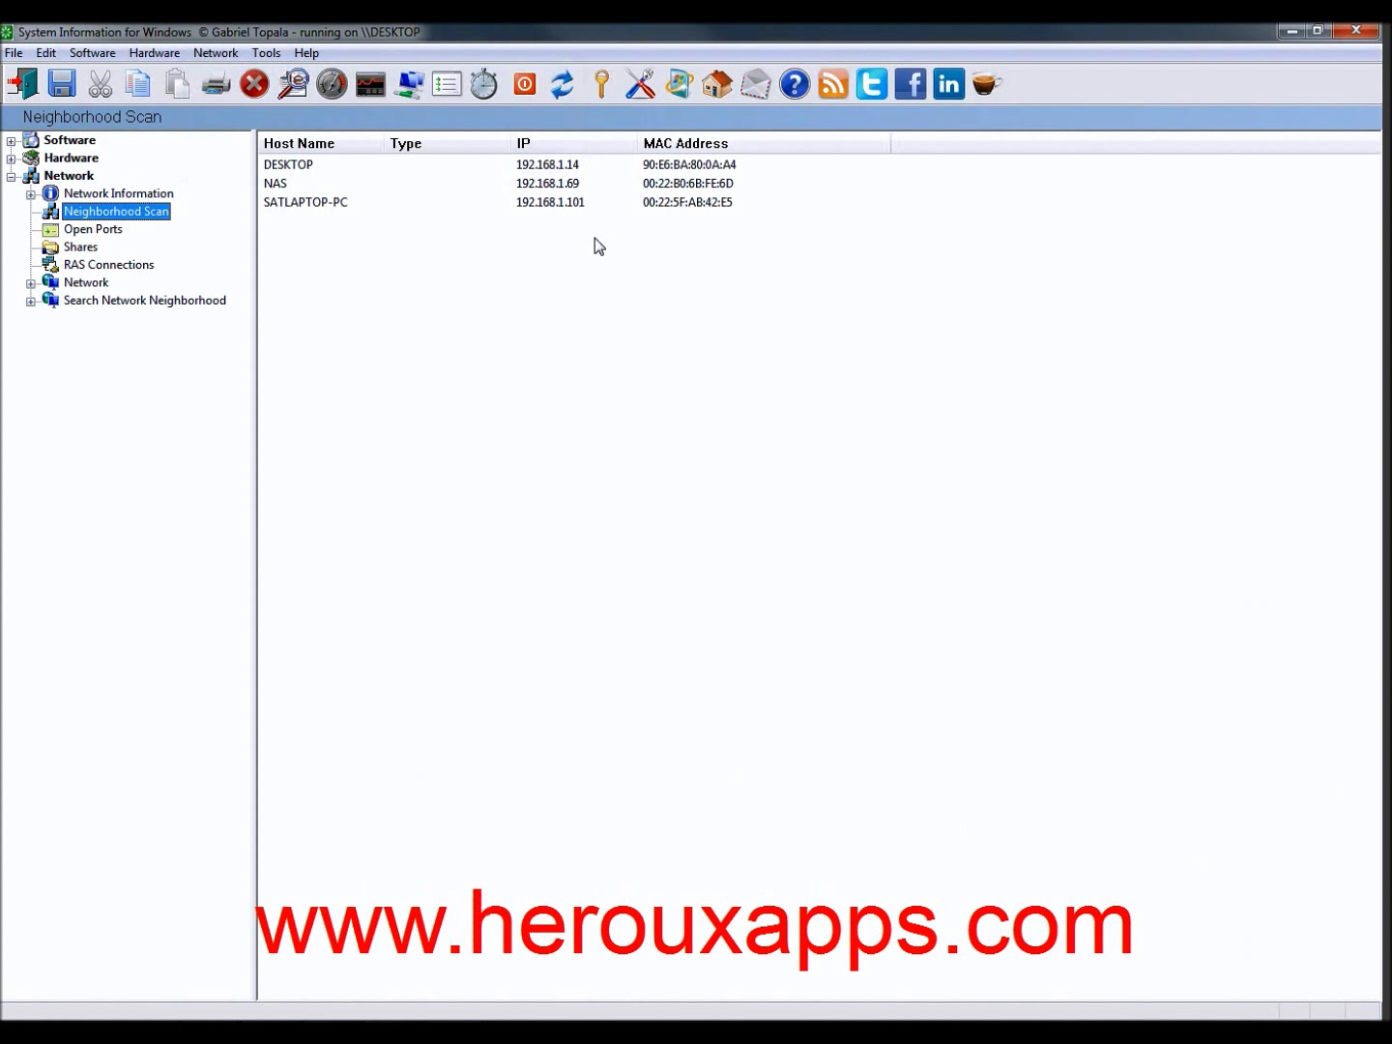
{"action": "left_click", "coordinate": [92, 230]}
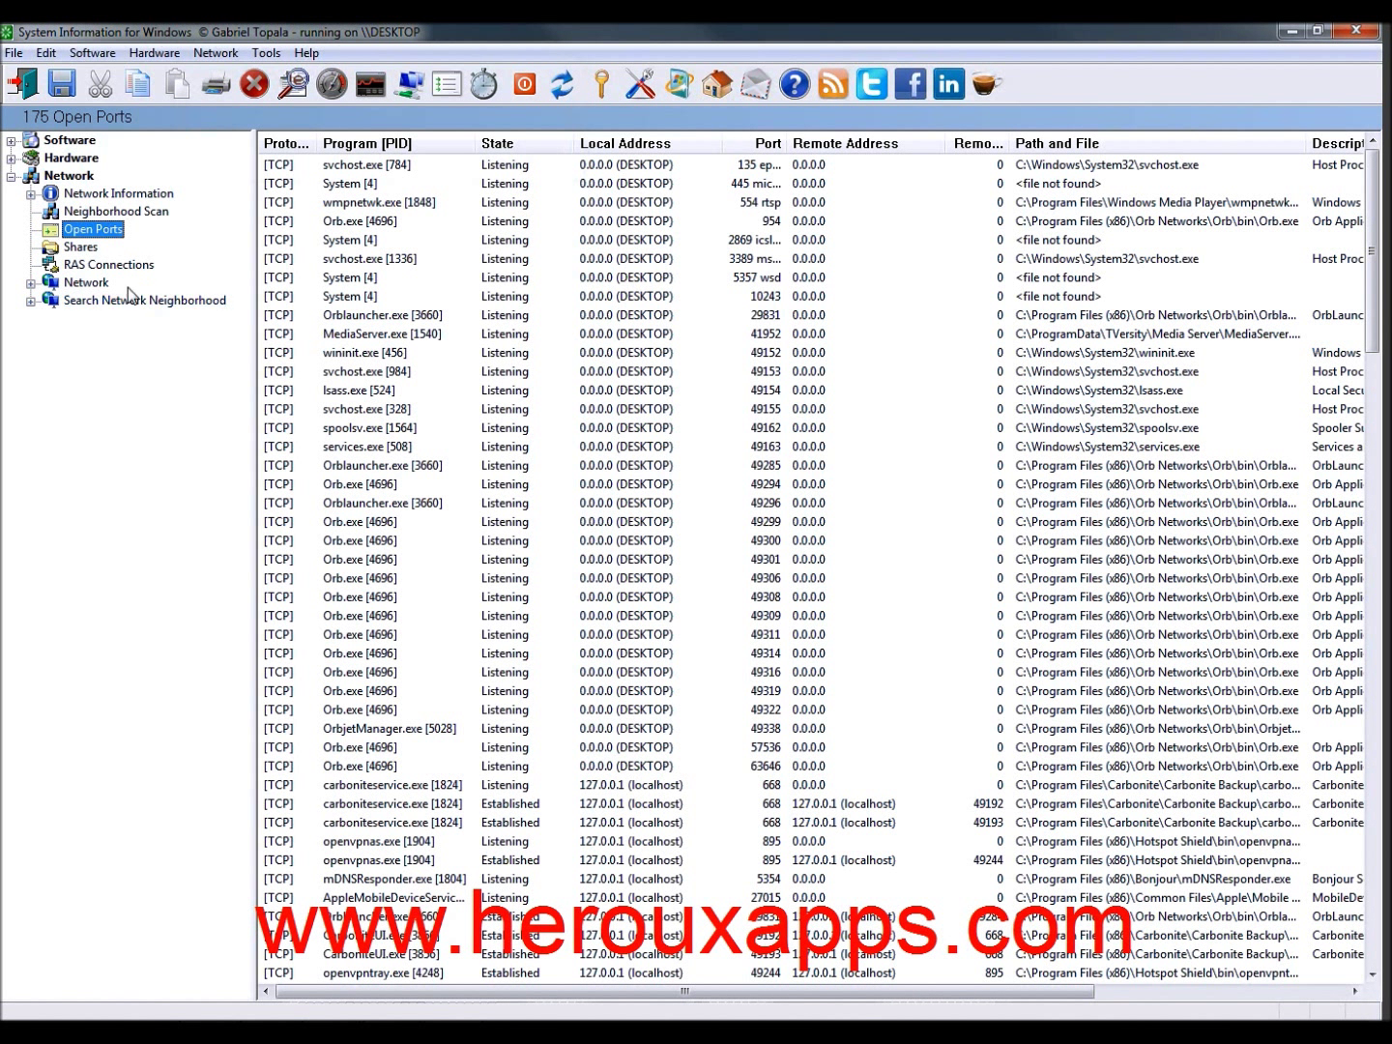
- List the network's computers, view the NAS details, and expand Search Network Neighborhood's scan types
{"action": "left_click", "coordinate": [30, 283]}
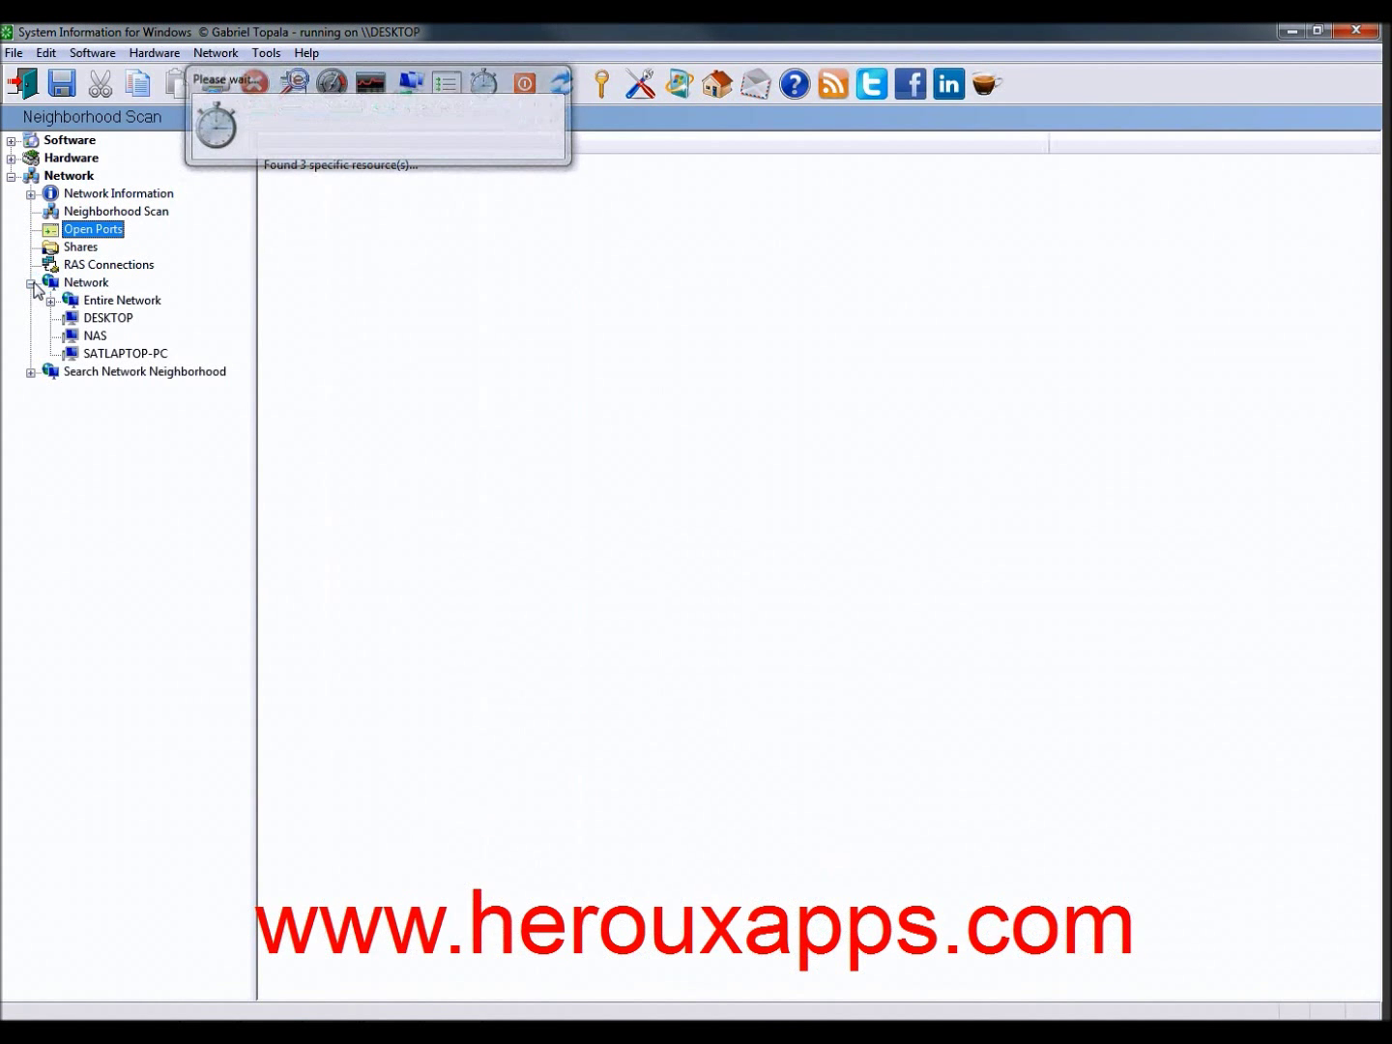
{"action": "left_click", "coordinate": [97, 337]}
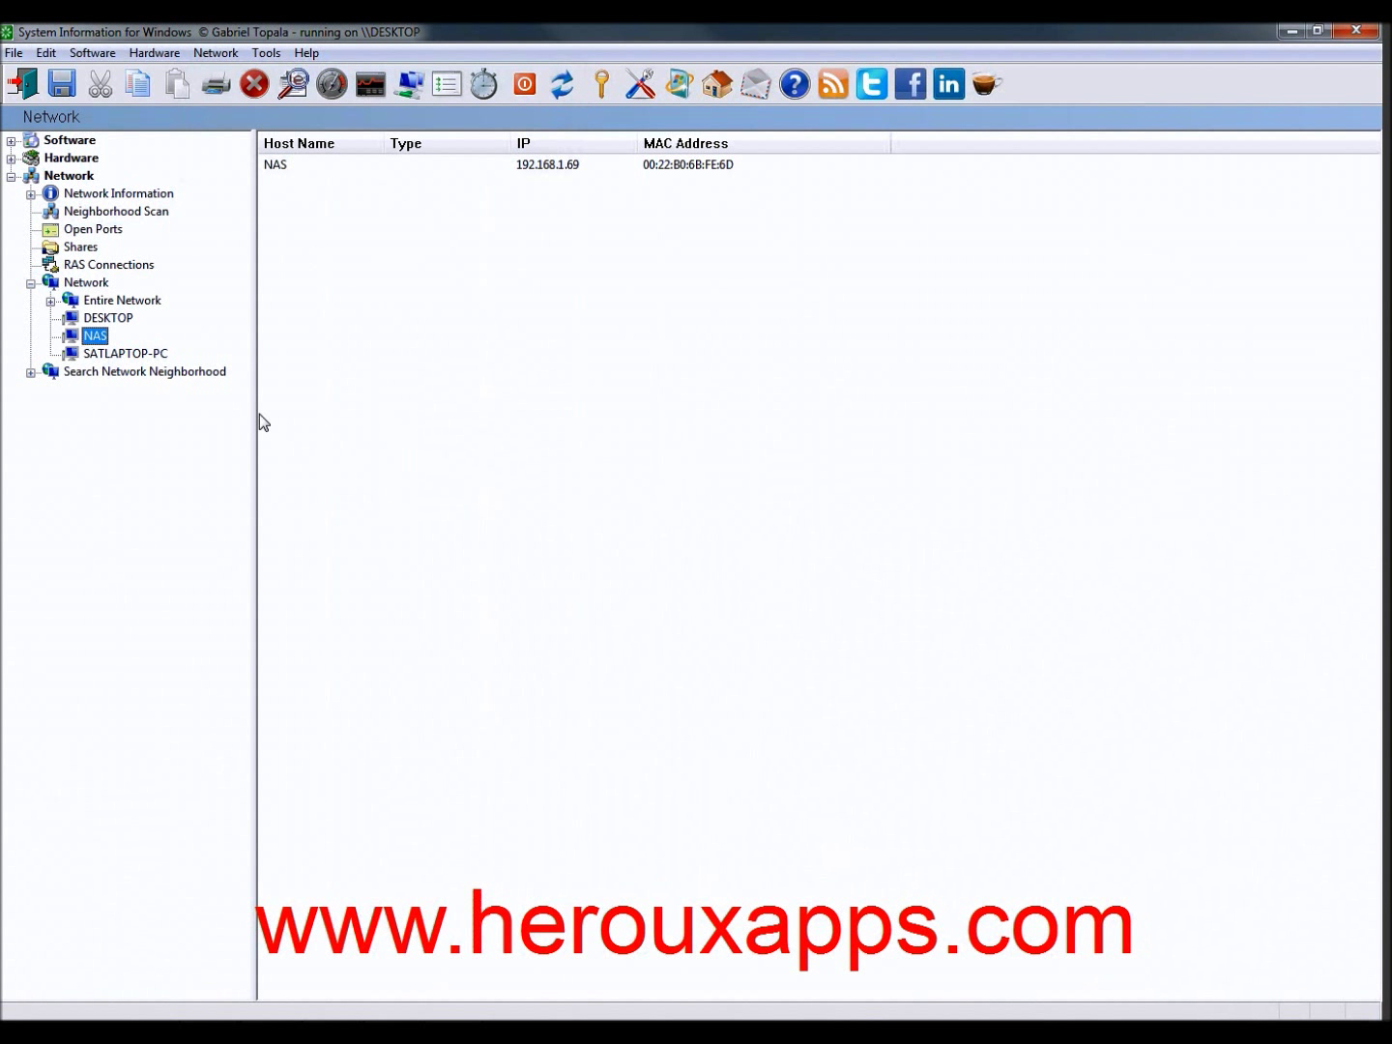
{"action": "left_click", "coordinate": [138, 374]}
{"action": "left_click", "coordinate": [31, 373]}
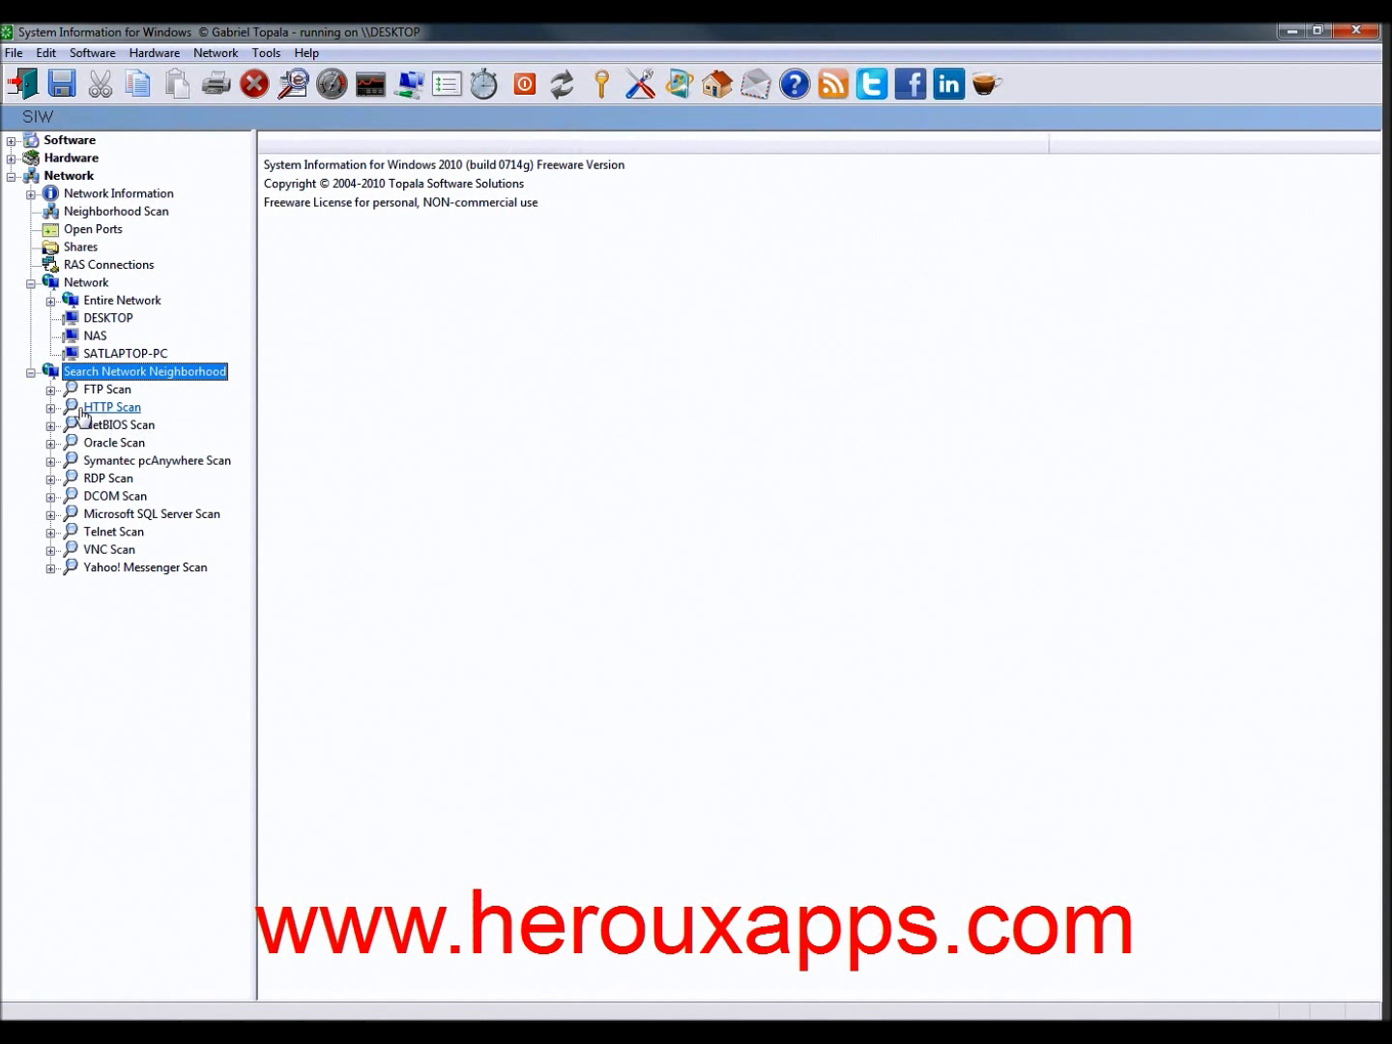
- View the NAS's HTTP scan result with a widened Property column, then collapse Network
{"action": "left_click", "coordinate": [198, 461]}
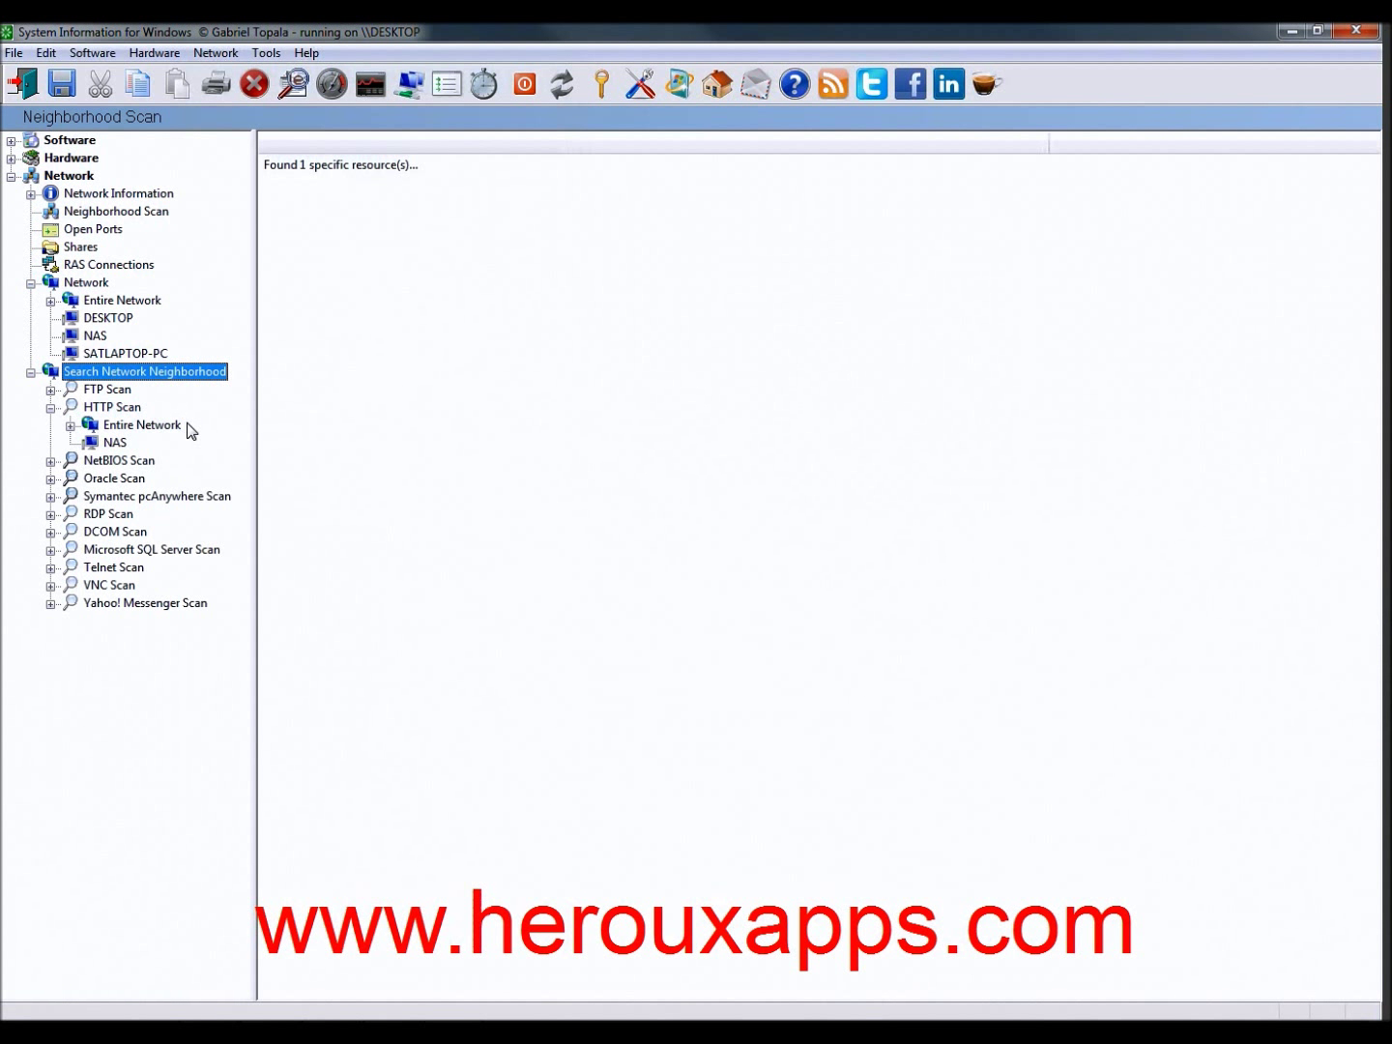
{"action": "left_click", "coordinate": [108, 446]}
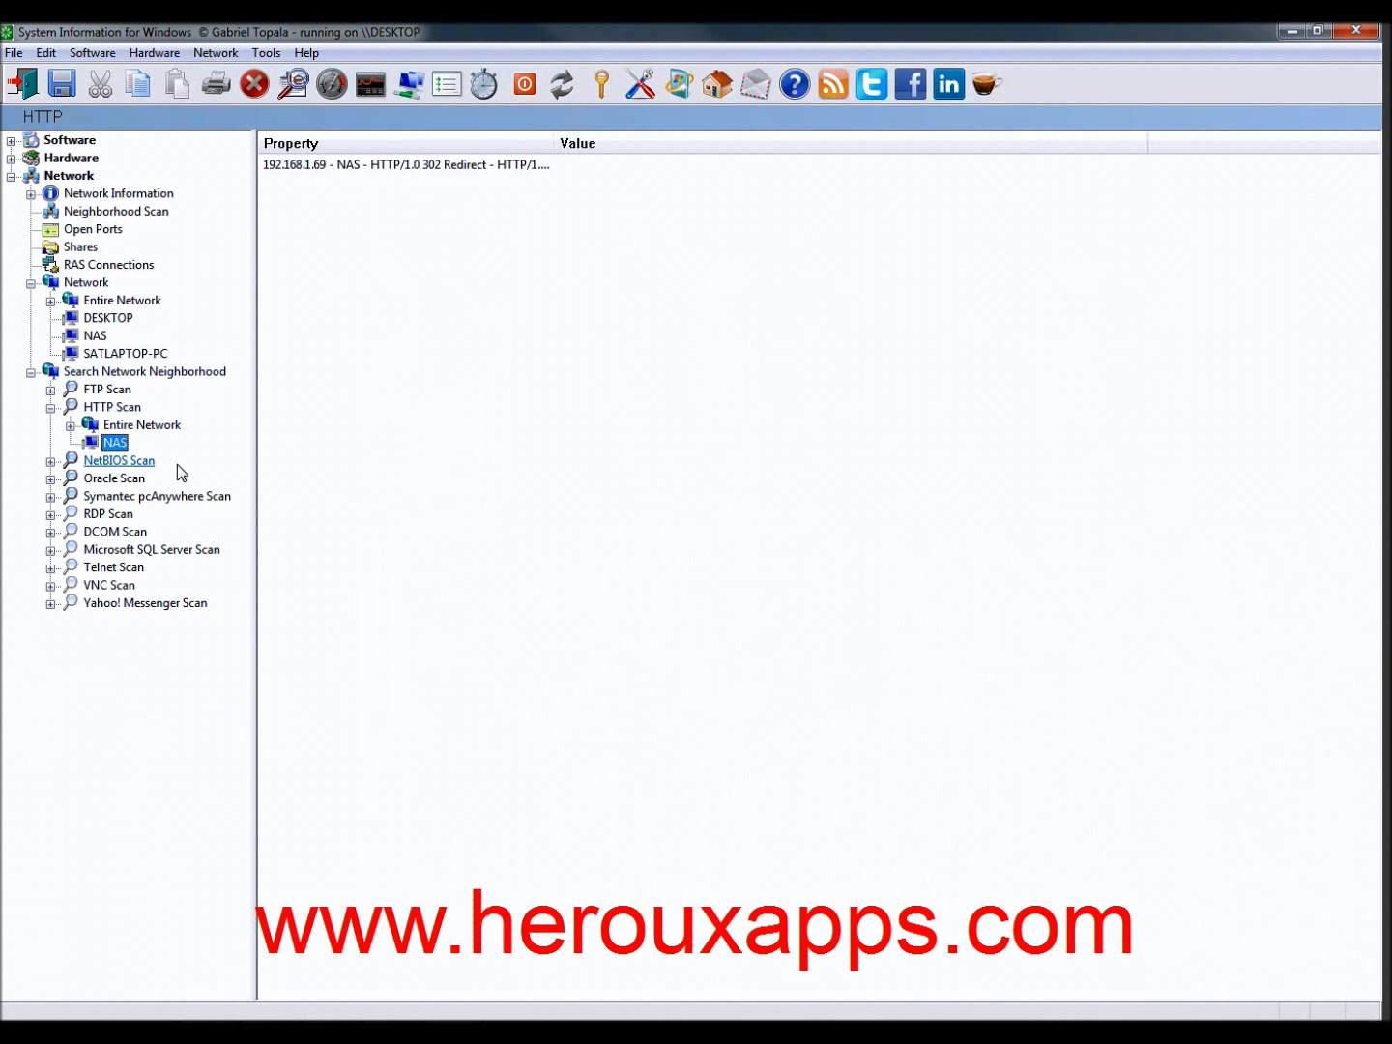
{"action": "left_click_drag", "start_coordinate": [554, 144], "coordinate": [646, 160]}
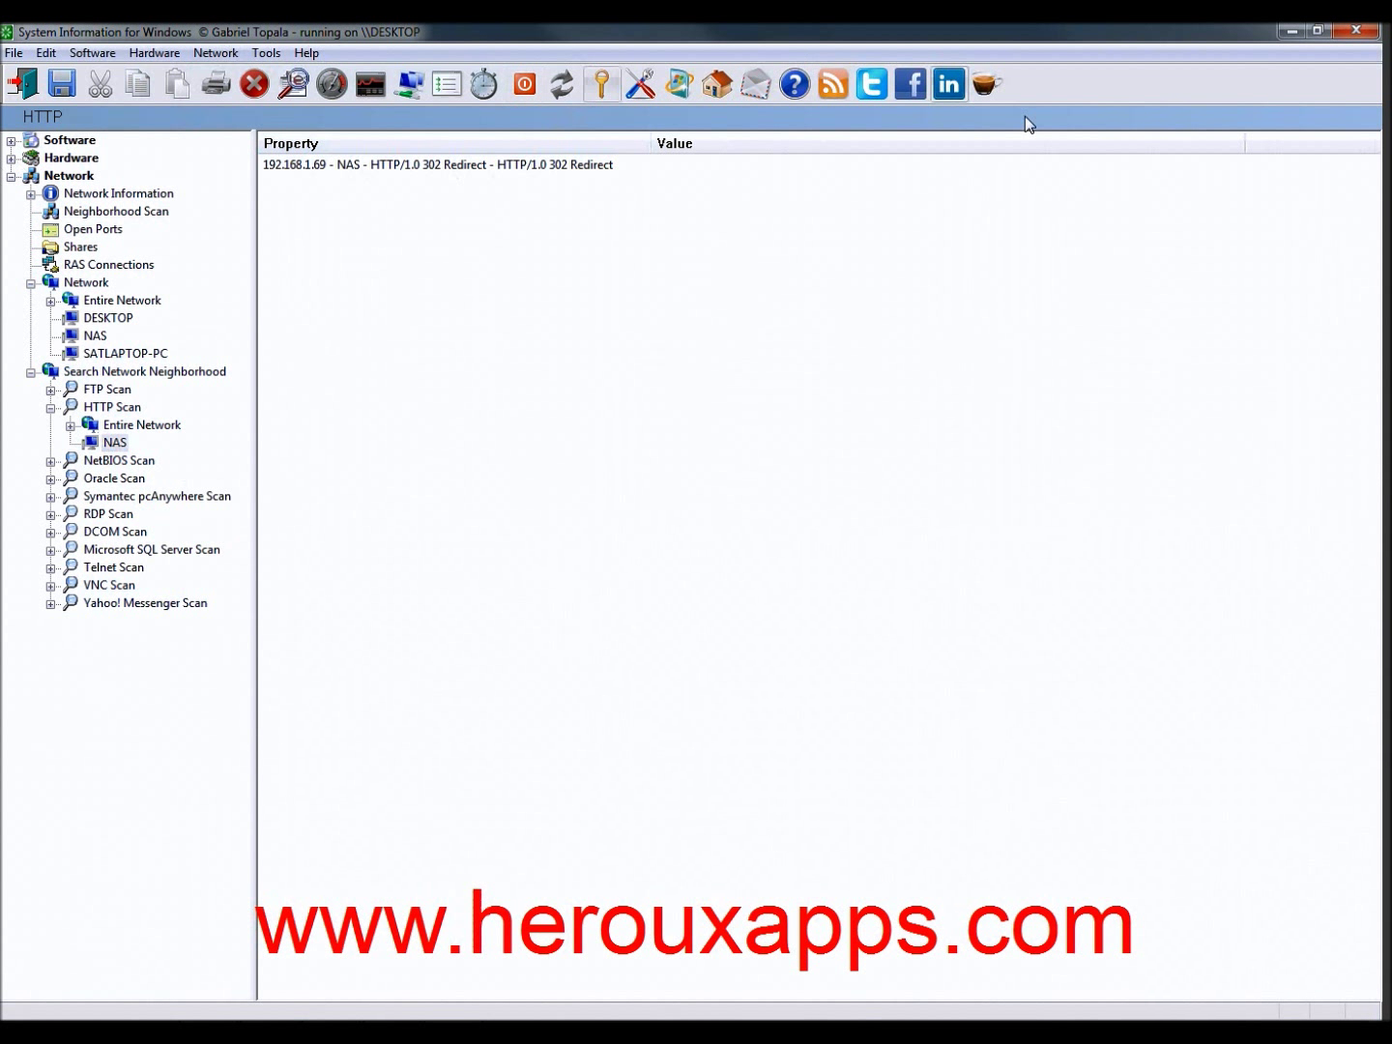
{"action": "left_click", "coordinate": [11, 176]}
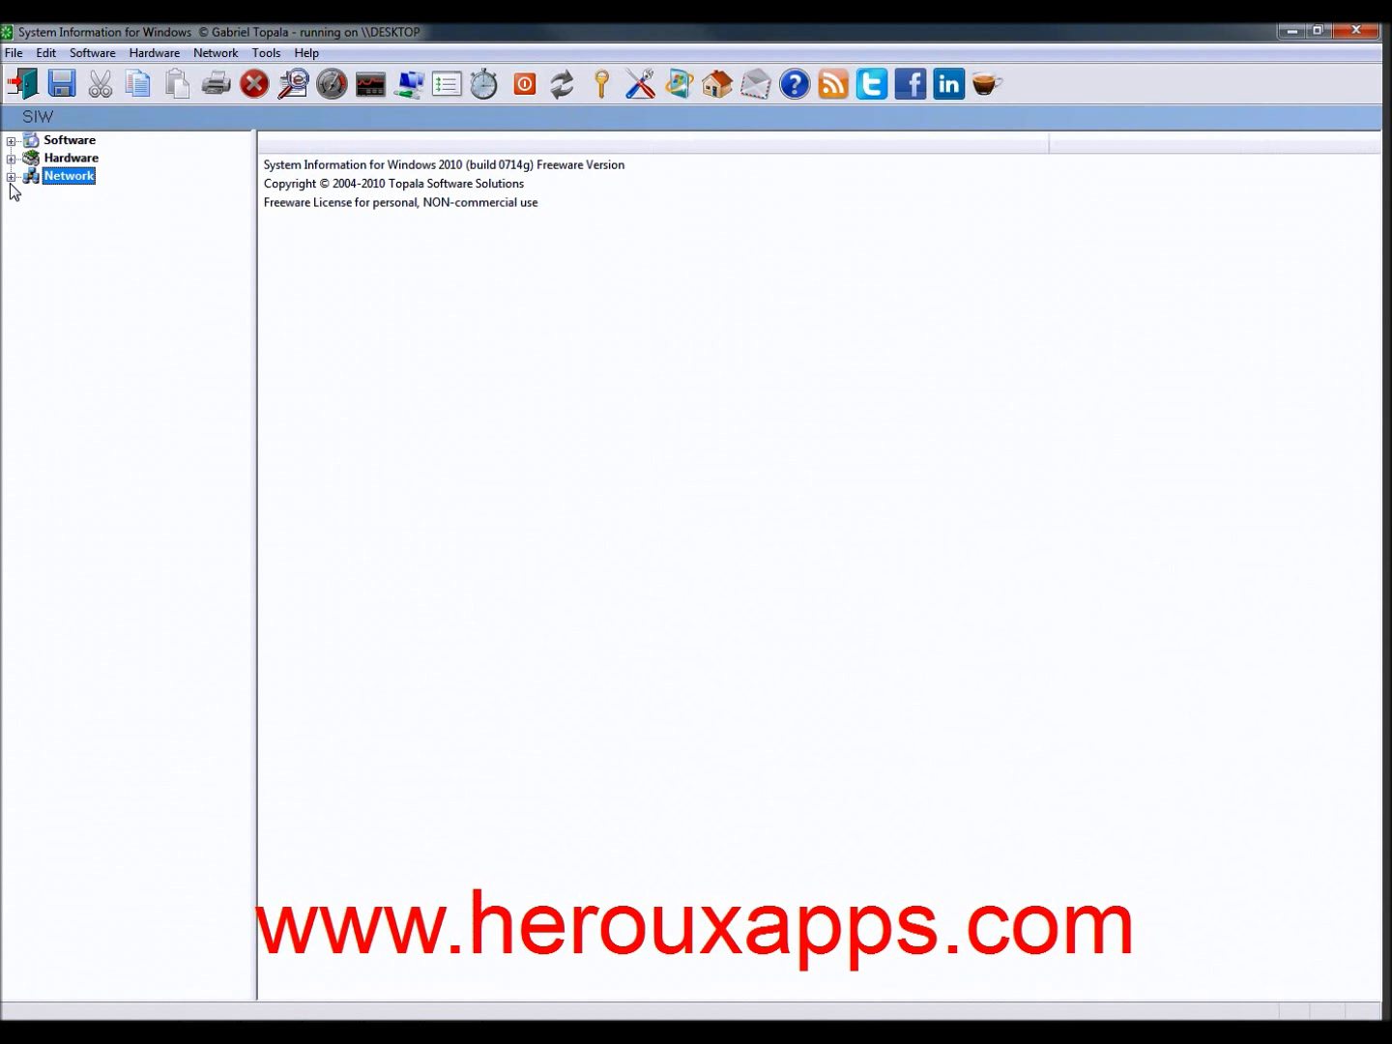
{"action": "left_click", "coordinate": [264, 55]}
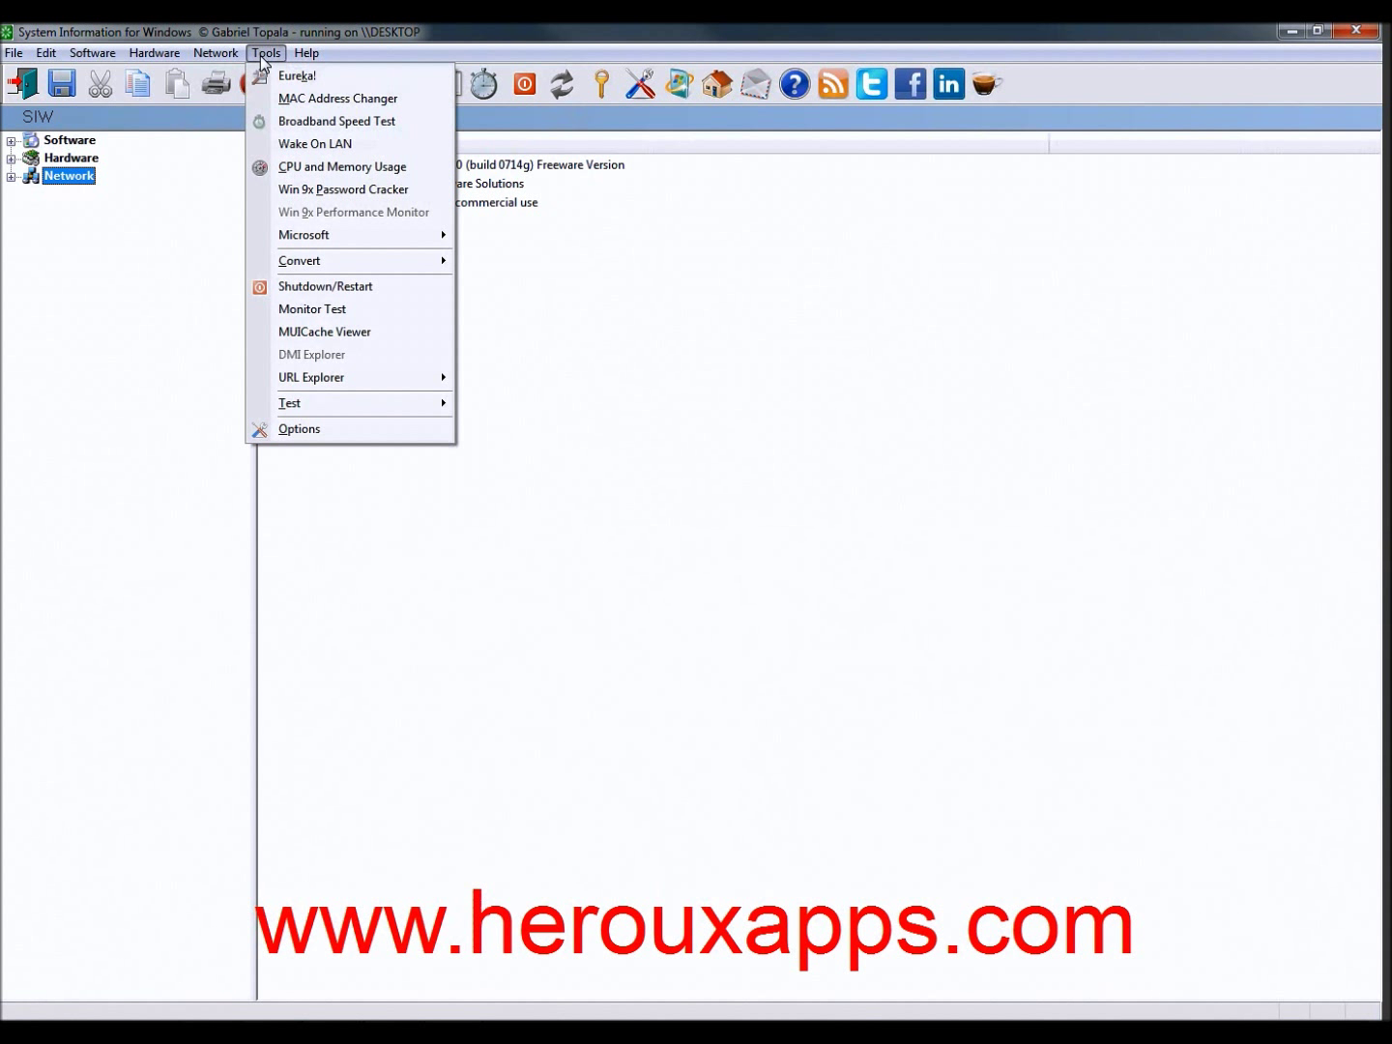
{"action": "left_click", "coordinate": [322, 101]}
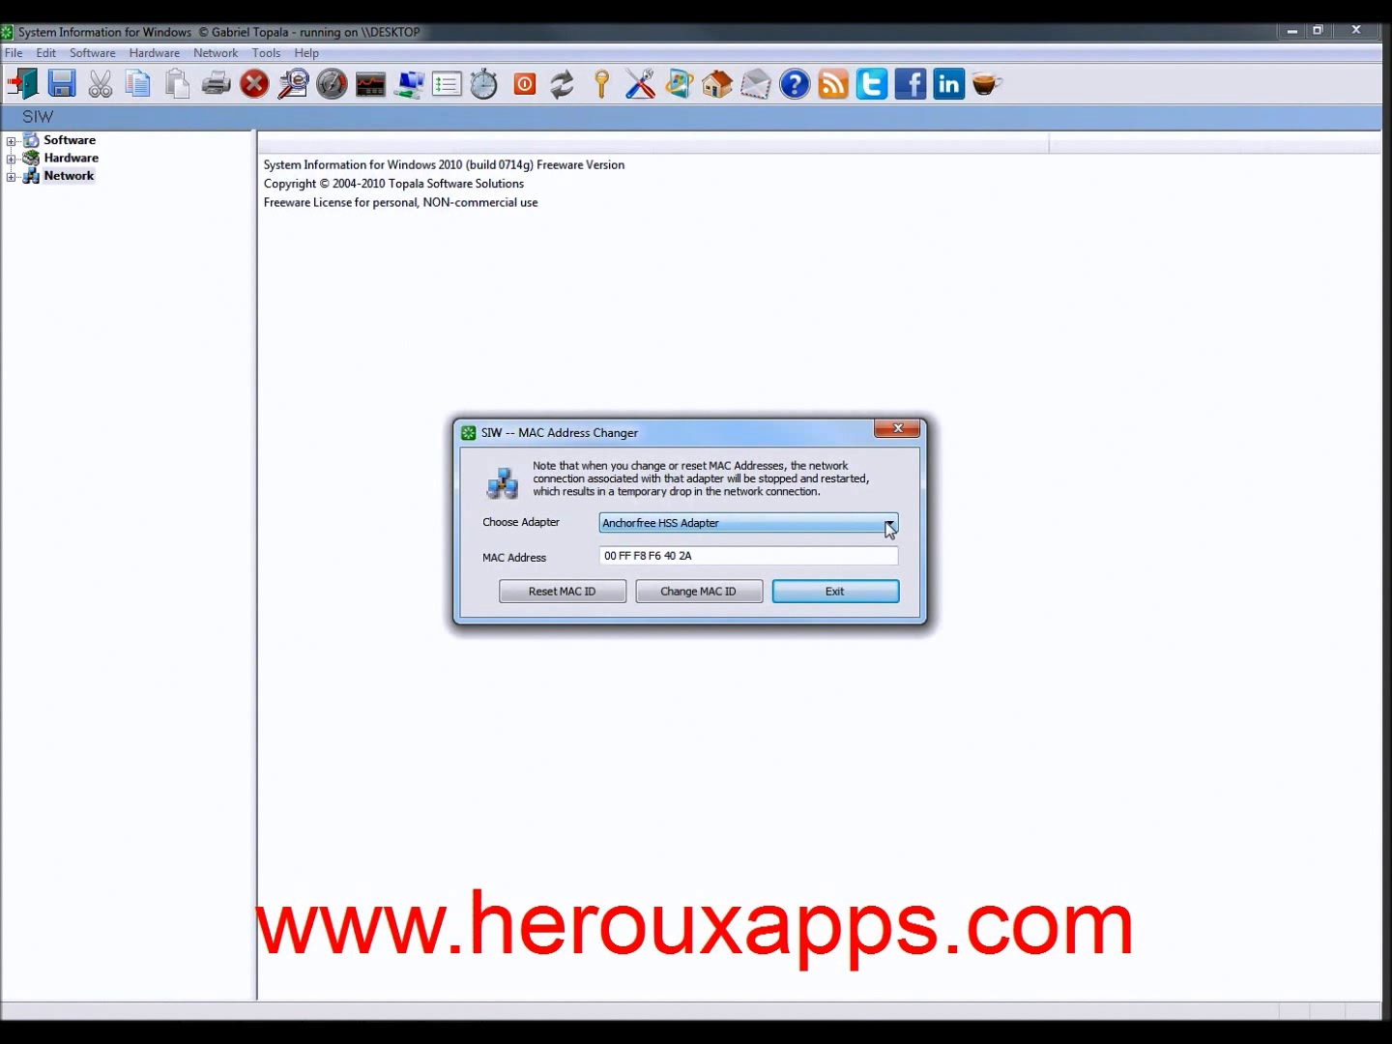
{"action": "left_click", "coordinate": [889, 526]}
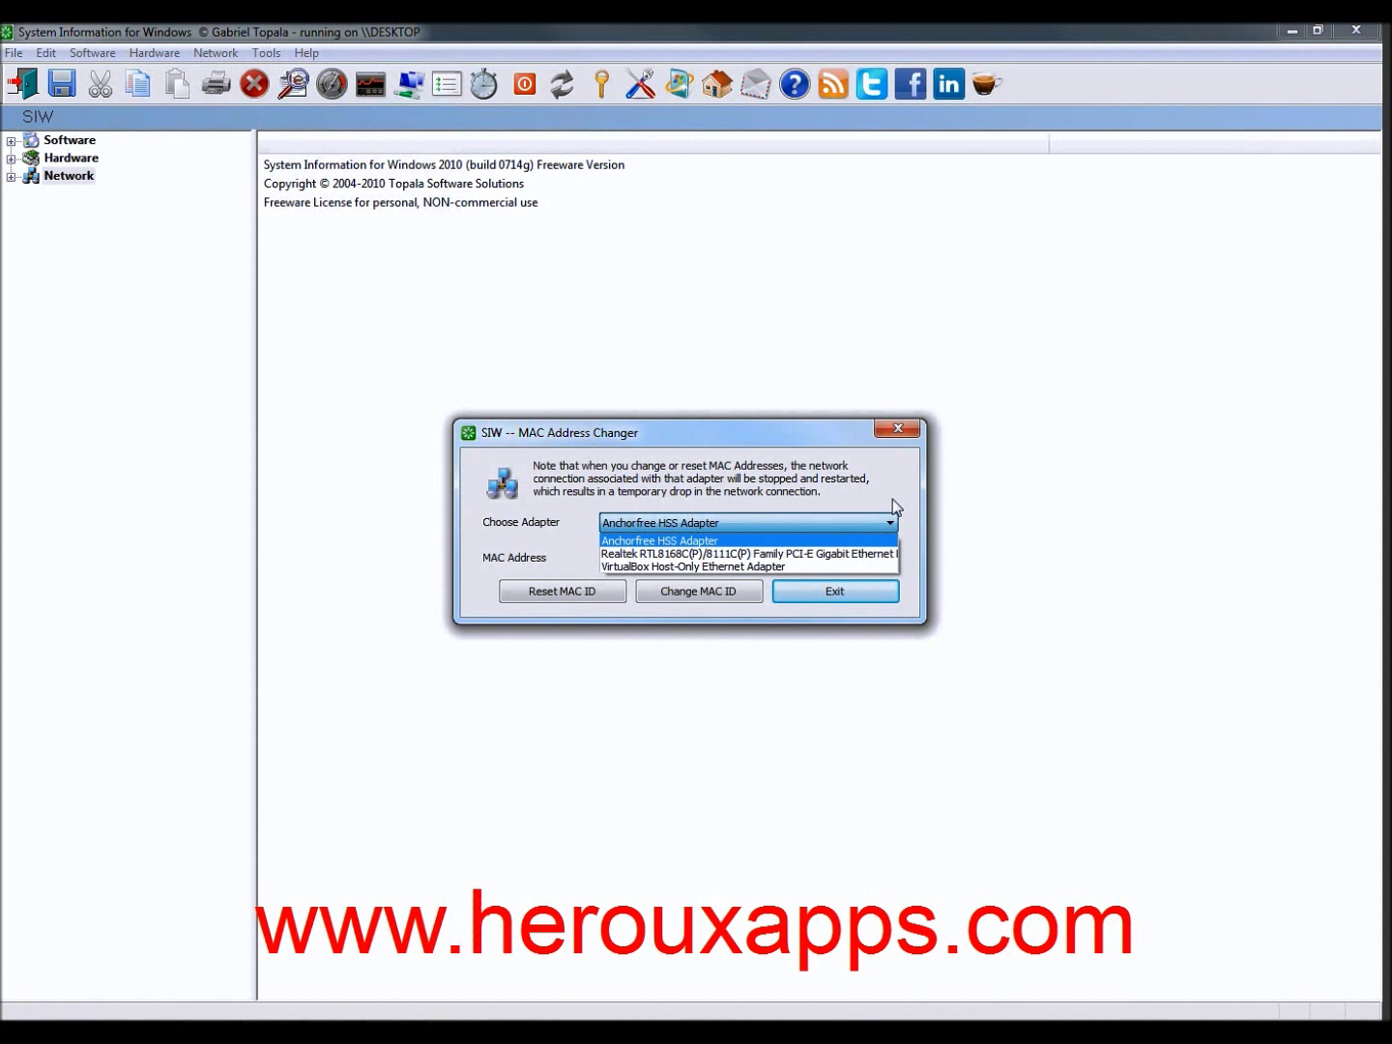
{"action": "left_click", "coordinate": [891, 499]}
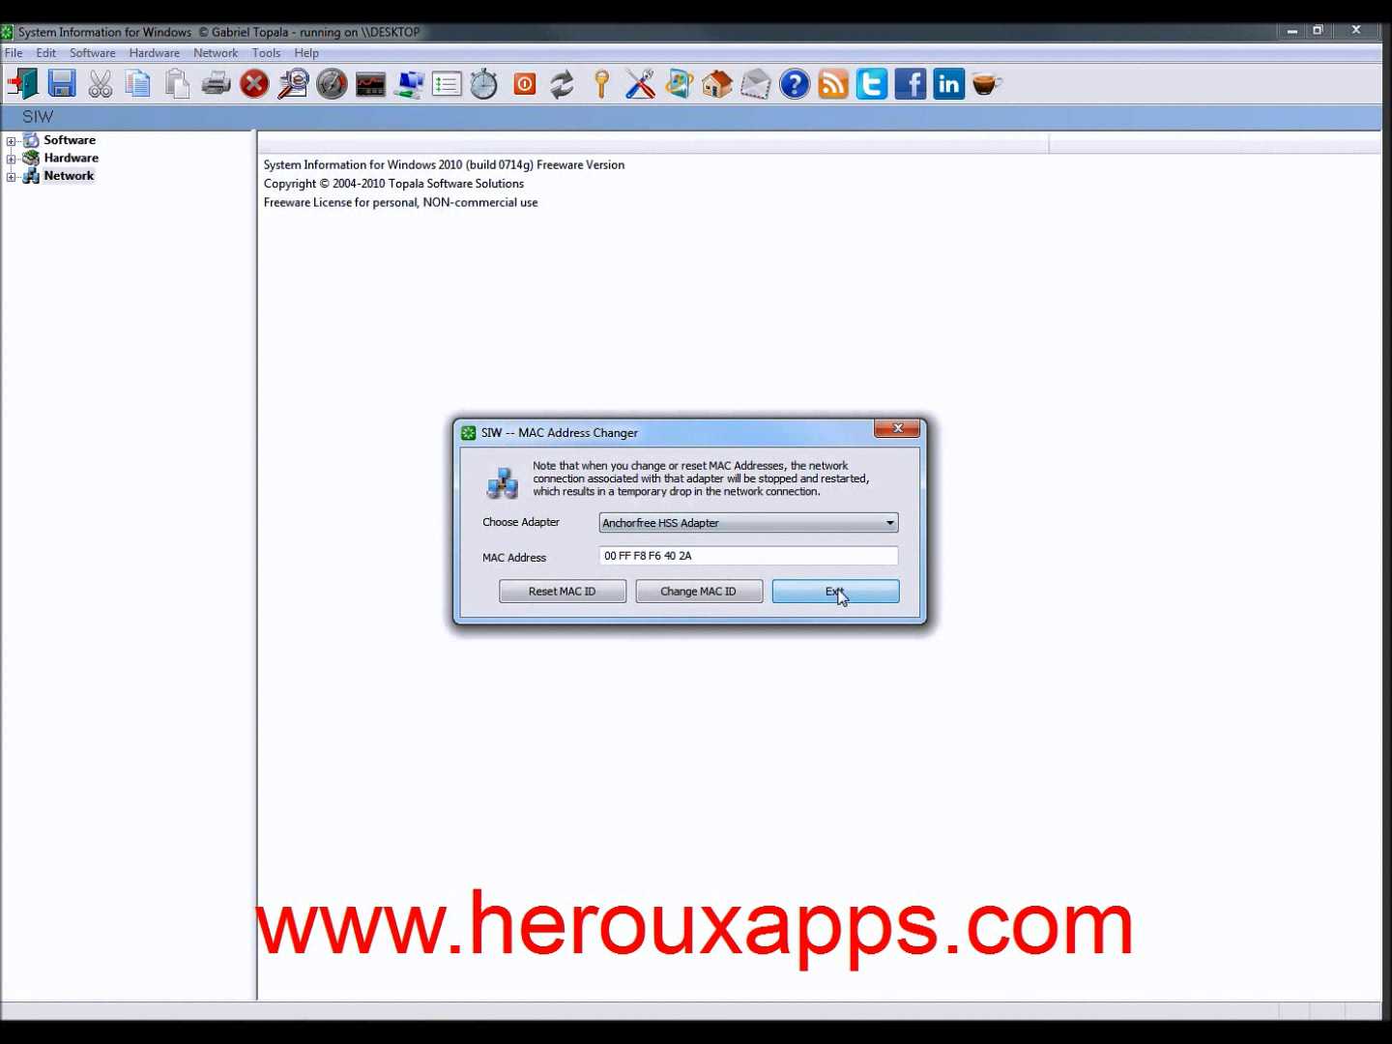
{"action": "left_click", "coordinate": [799, 529]}
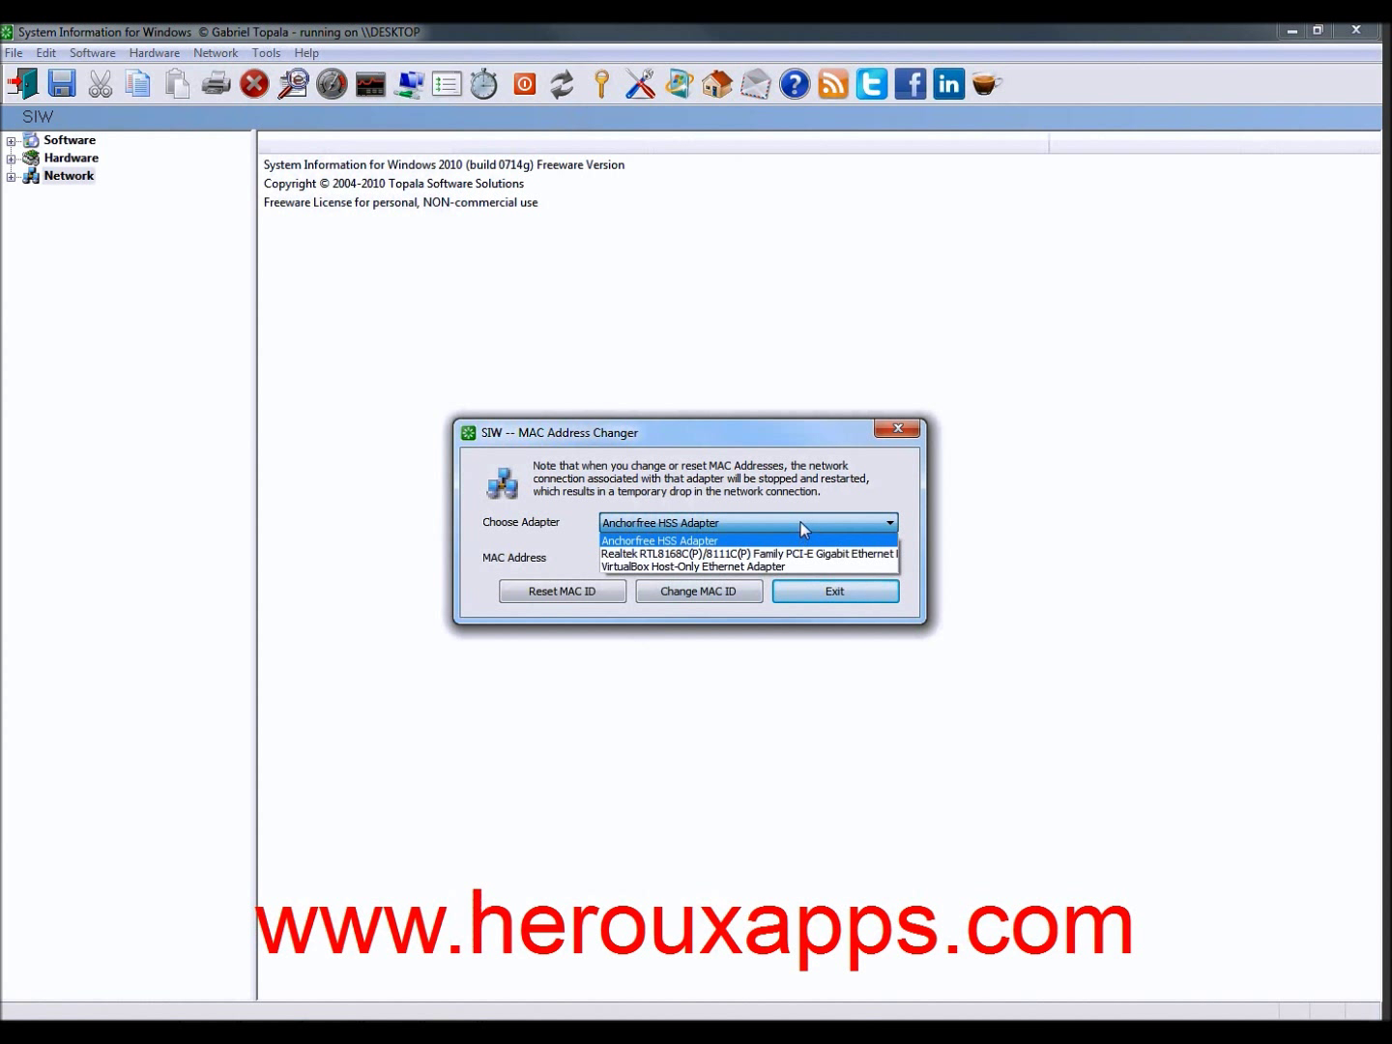
{"action": "left_click", "coordinate": [793, 496]}
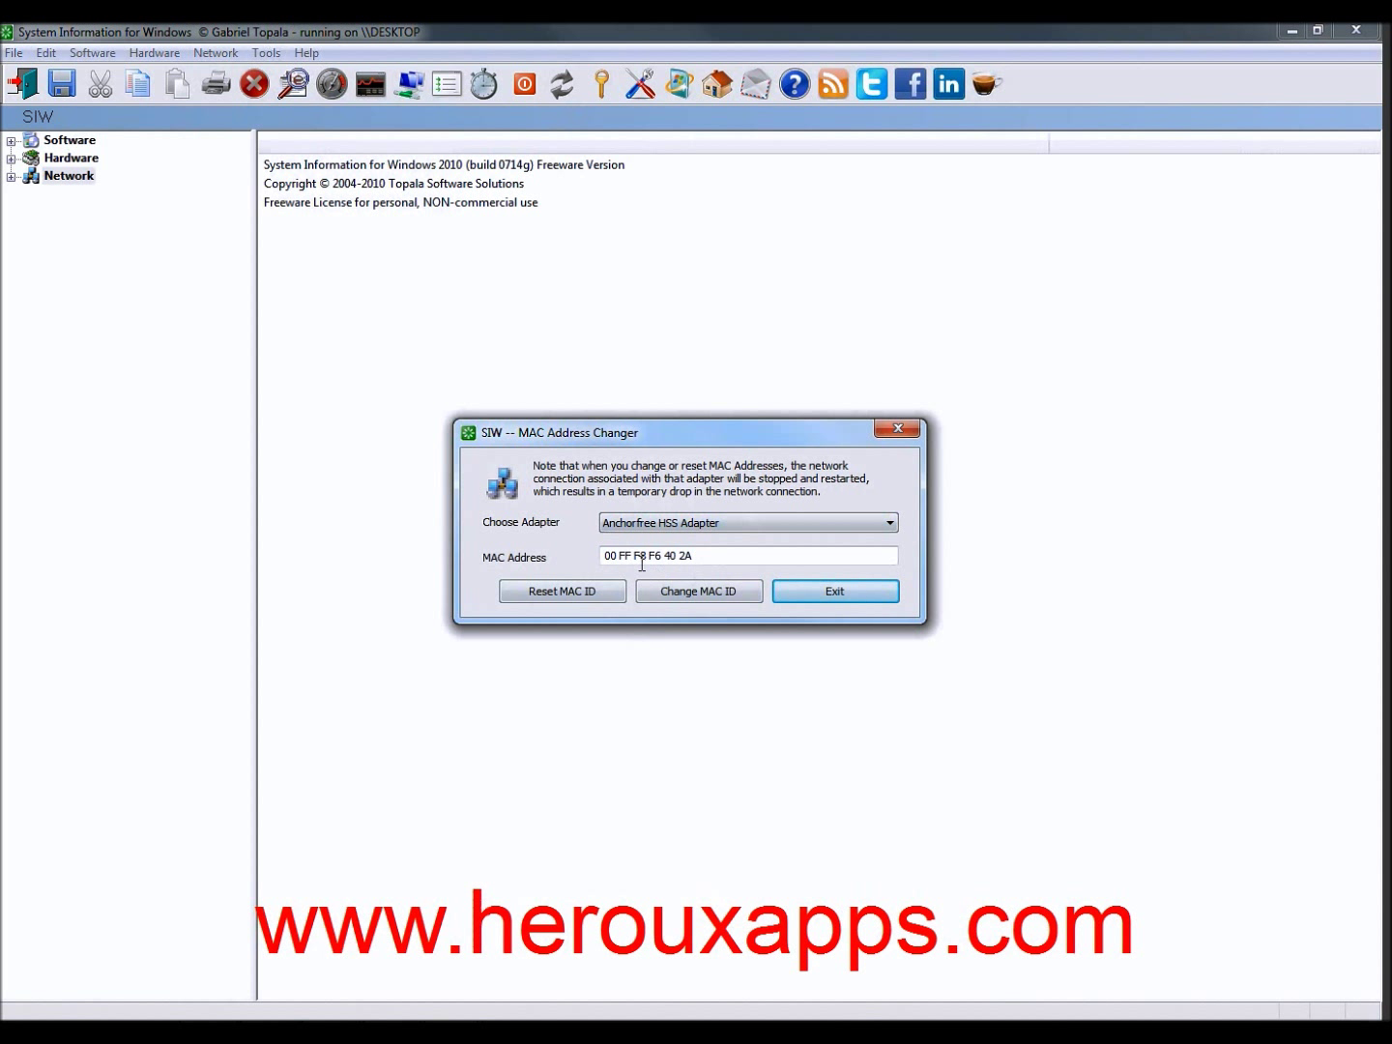
{"action": "left_click_drag", "start_coordinate": [604, 556], "coordinate": [743, 556]}
{"action": "left_click", "coordinate": [729, 558]}
{"action": "left_click_drag", "start_coordinate": [607, 558], "coordinate": [733, 551]}
{"action": "left_click", "coordinate": [744, 554]}
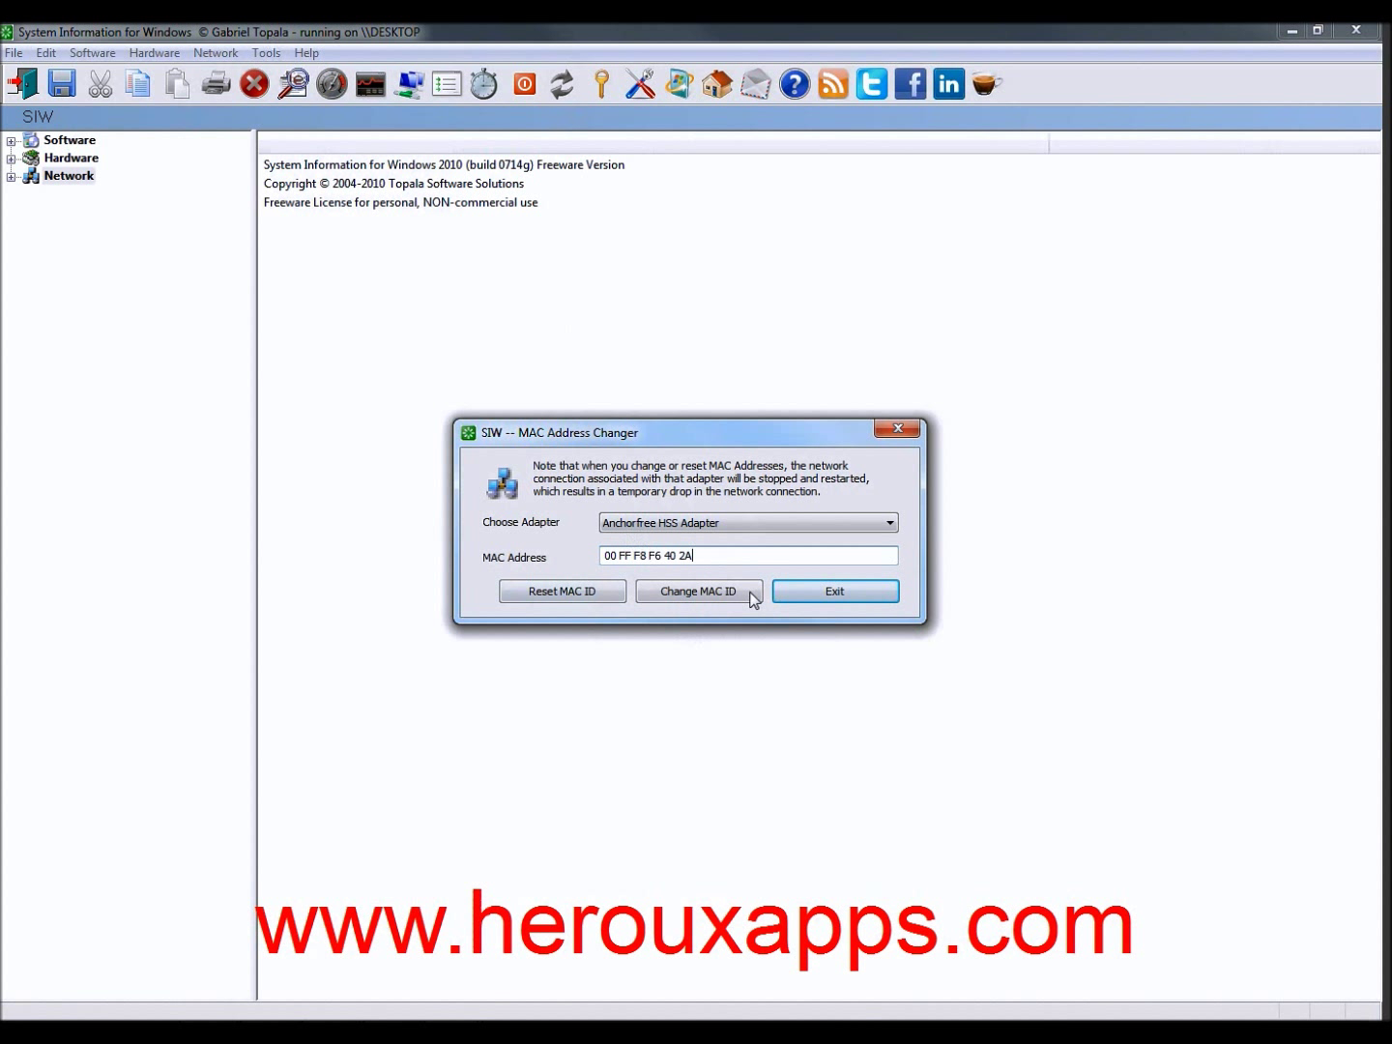
{"action": "left_click", "coordinate": [841, 592]}
{"action": "left_click", "coordinate": [571, 418]}
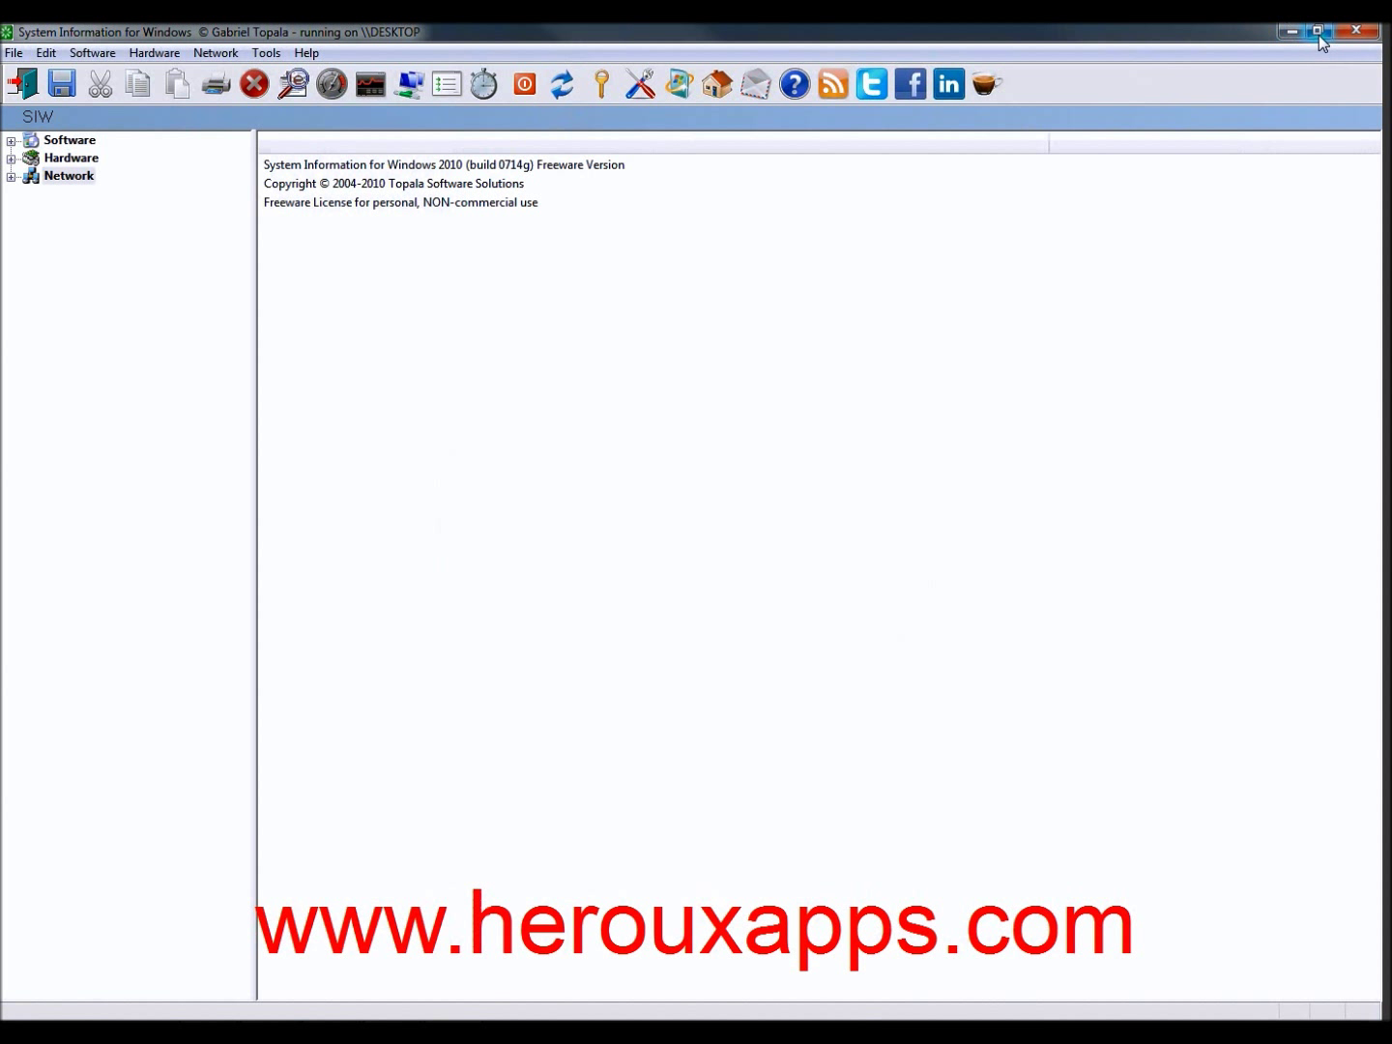
- Open the author's donation page in Firefox from the coffee-cup toolbar button
{"action": "left_click", "coordinate": [983, 87]}
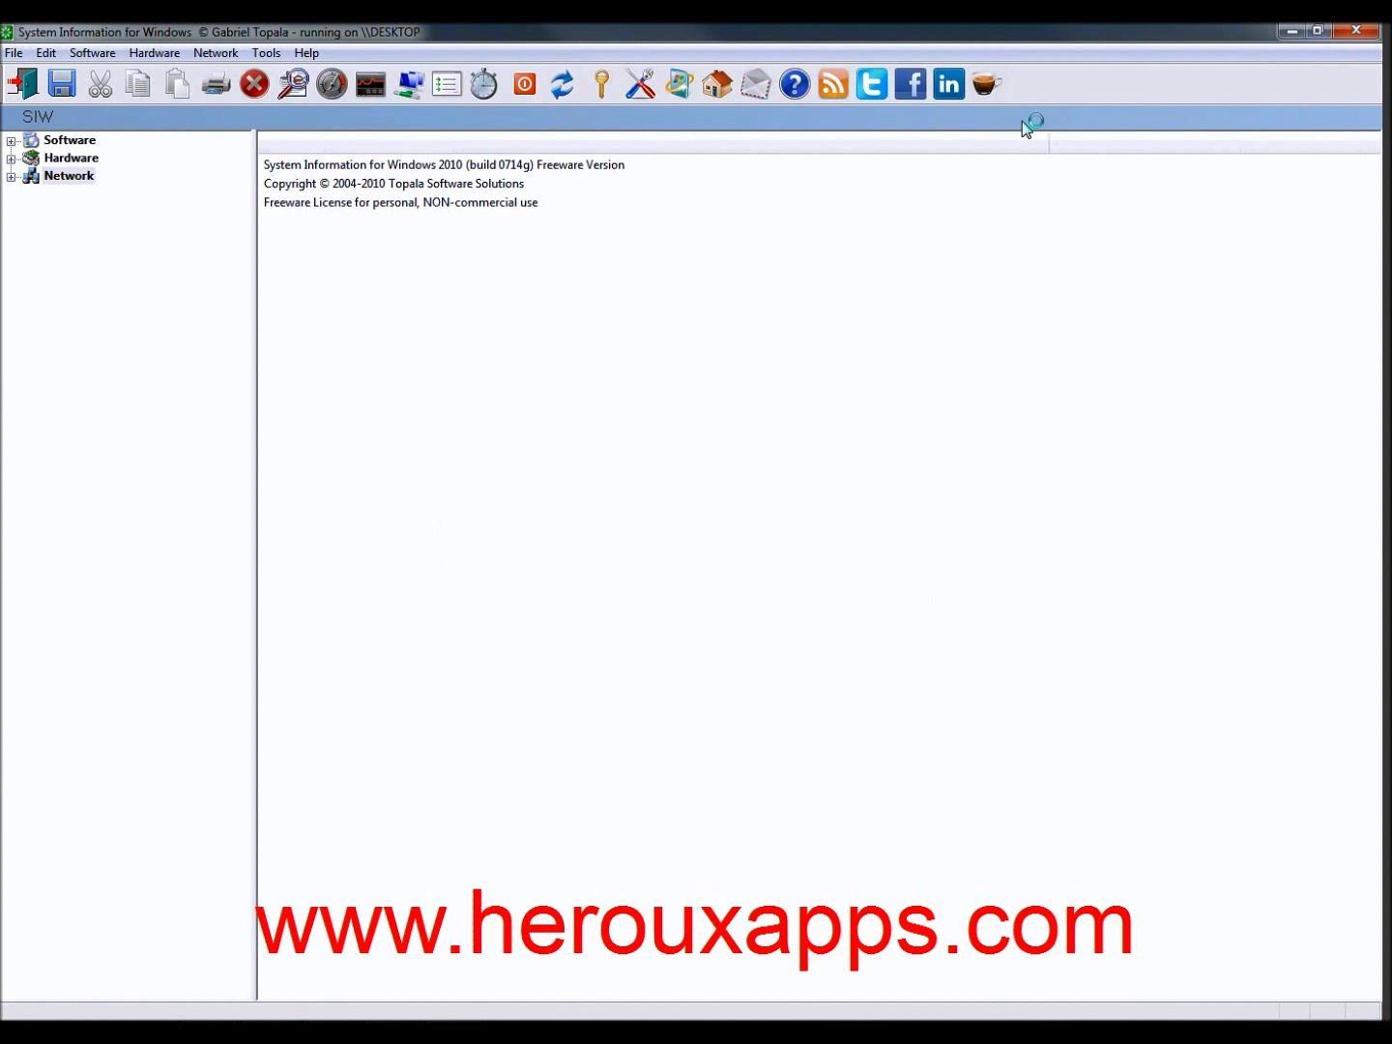